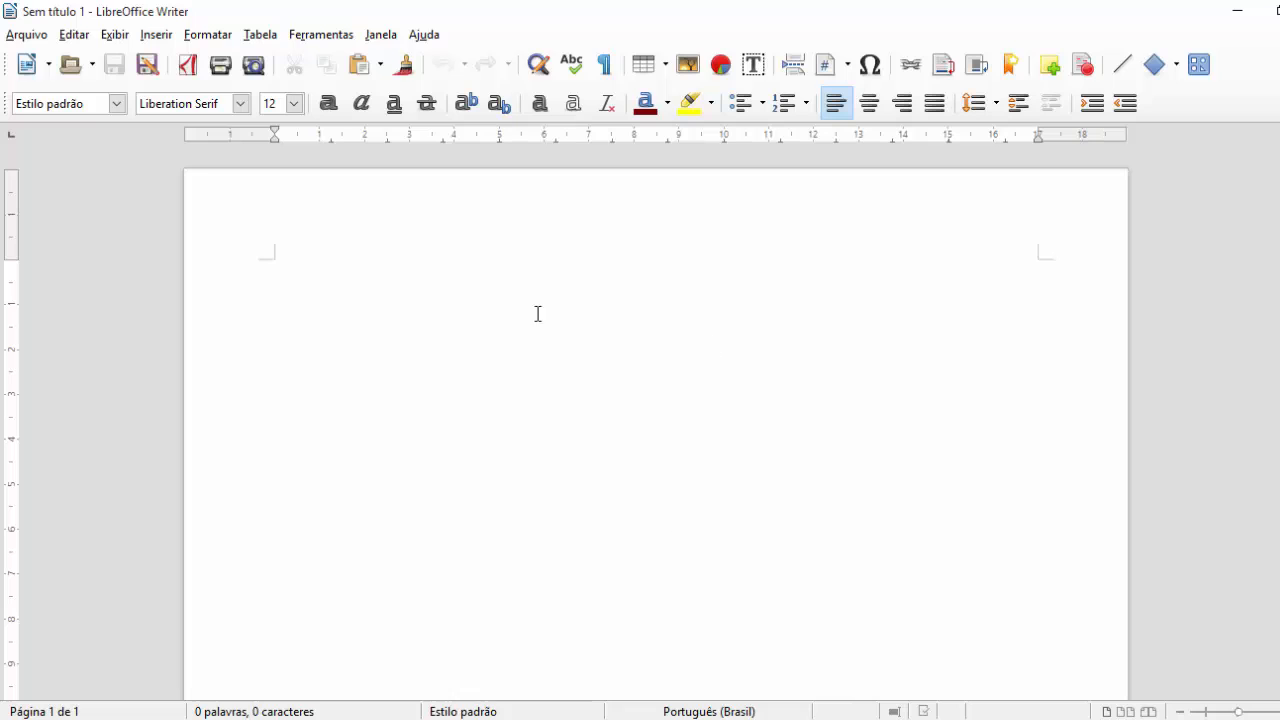
Step: Insert a bordered table with 4 columns and 15 rows and no heading row into the blank document
{"action": "left_click", "coordinate": [345, 281]}
{"action": "left_click", "coordinate": [264, 36]}
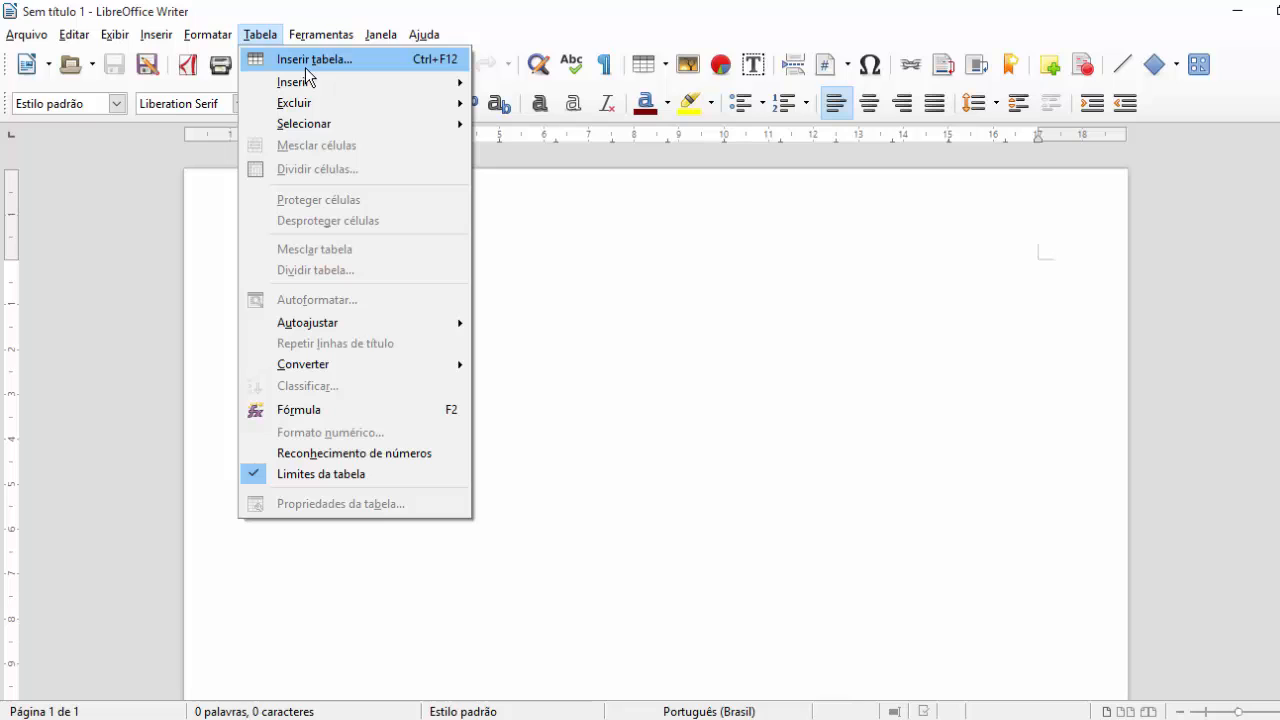
{"action": "left_click", "coordinate": [339, 58]}
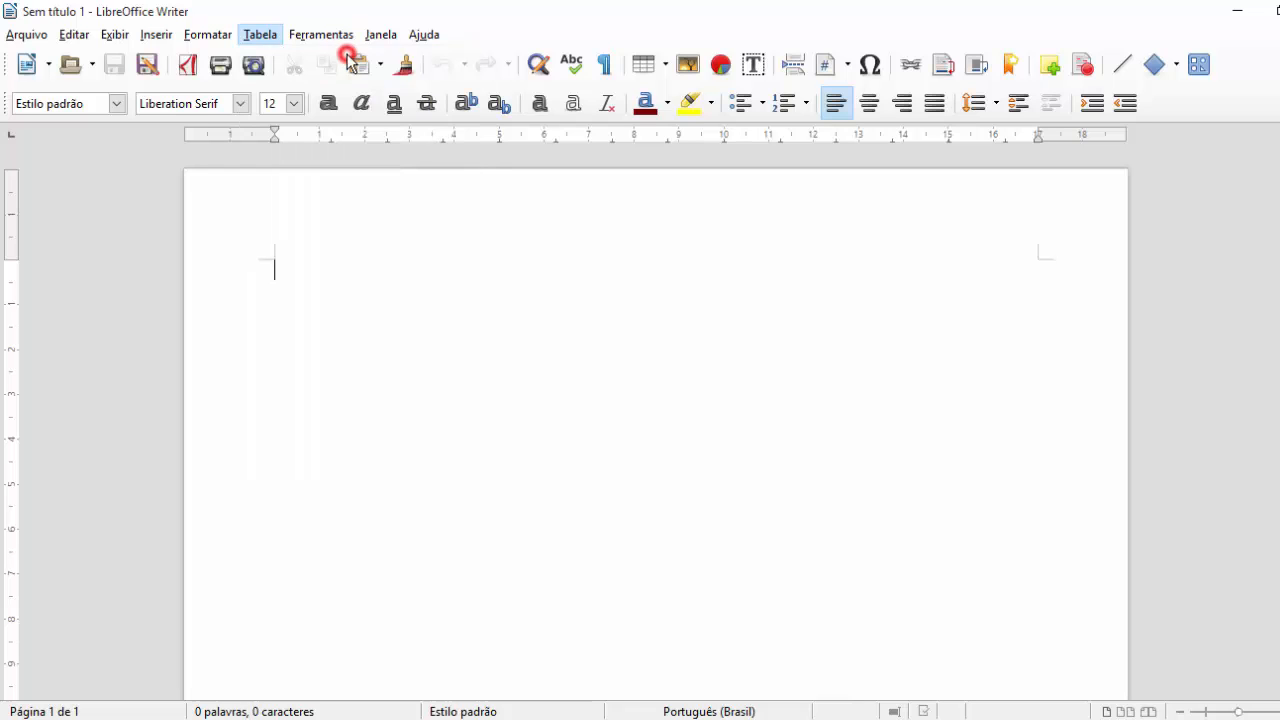
{"action": "left_click", "coordinate": [634, 285]}
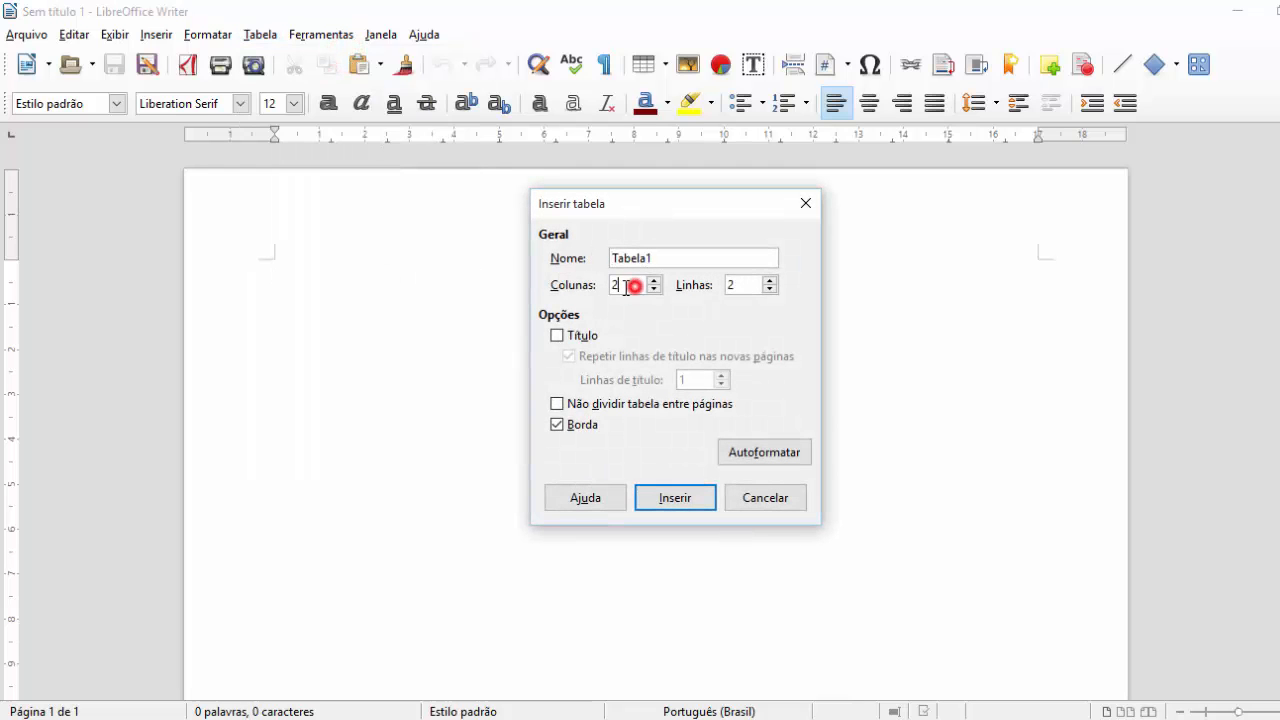
{"action": "double_click", "coordinate": [757, 287]}
{"action": "double_click", "coordinate": [625, 285]}
{"action": "type", "text": "4"}
{"action": "double_click", "coordinate": [743, 290]}
{"action": "left_click", "coordinate": [557, 336]}
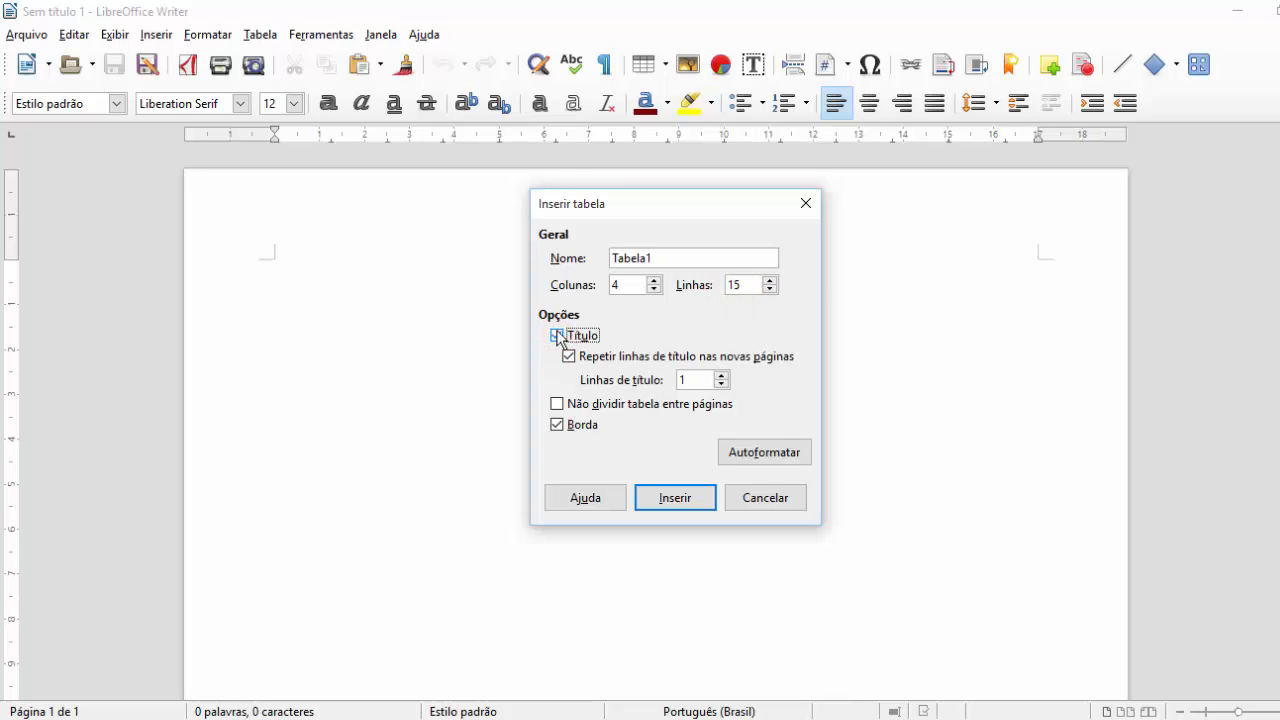
{"action": "left_click", "coordinate": [557, 336]}
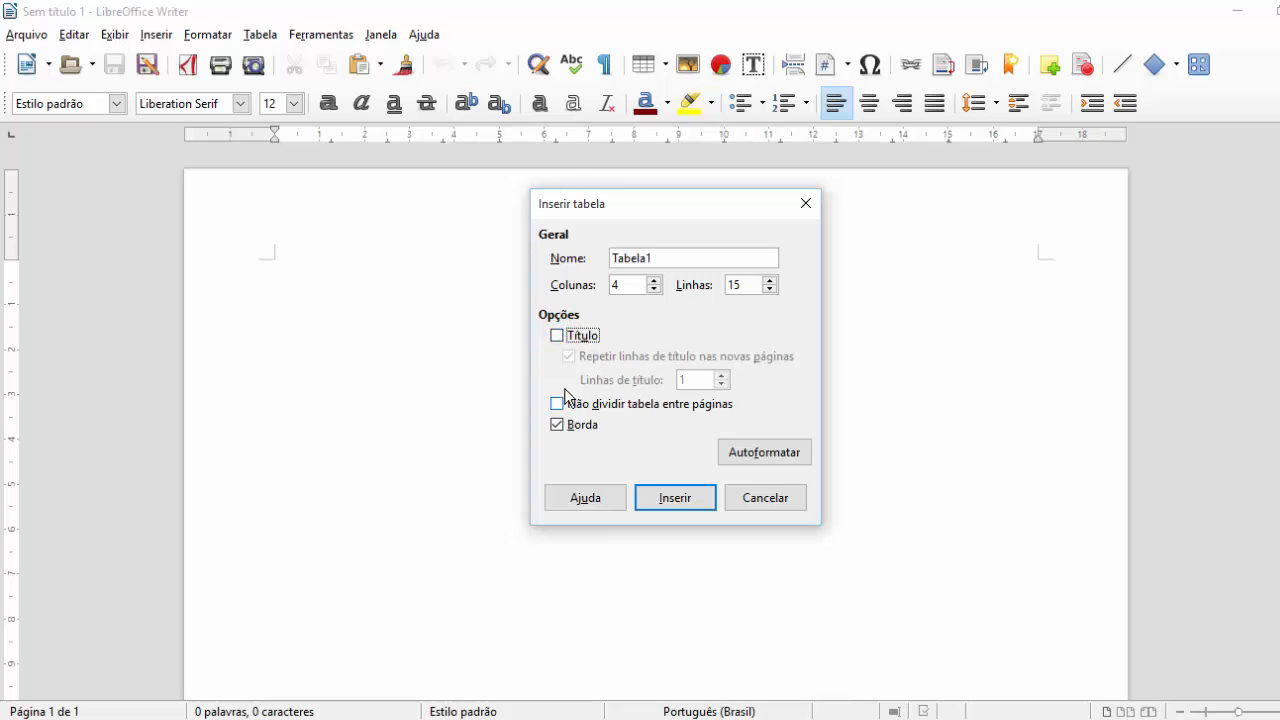
{"action": "left_click", "coordinate": [676, 498]}
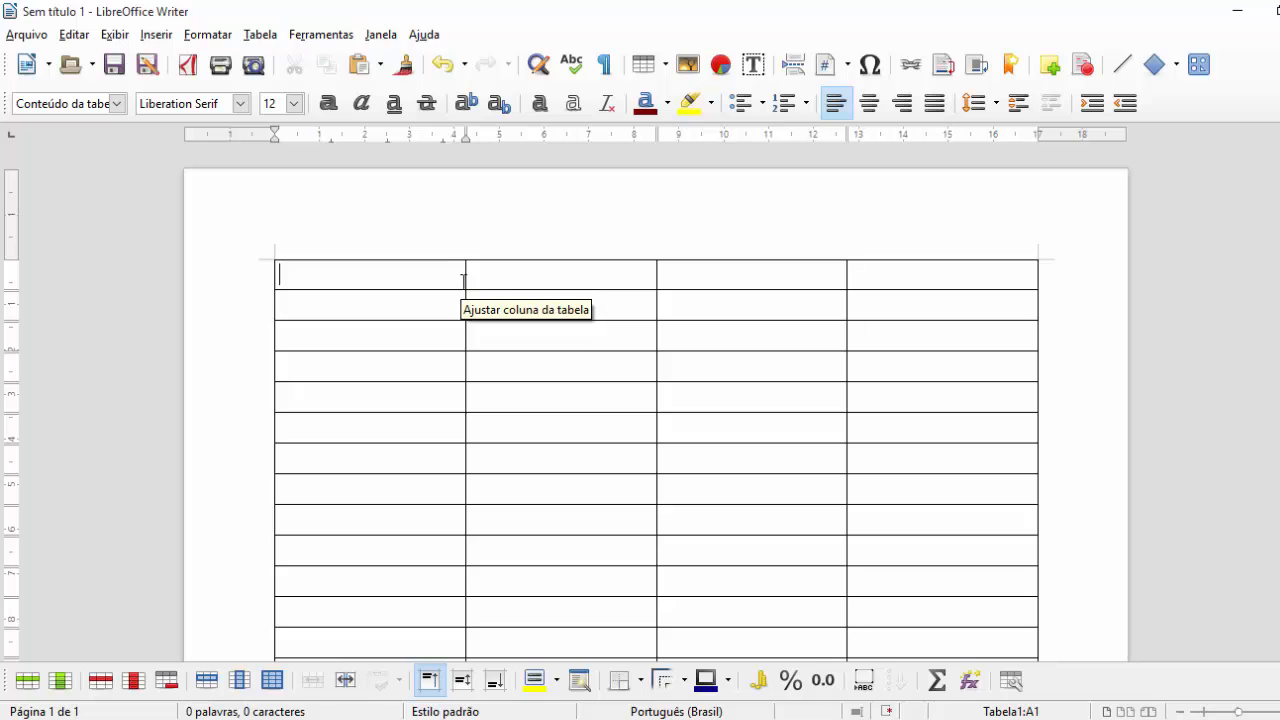
Step: Resize the first column to about 2.5 cm wide and the second column to about 4.6 cm
{"action": "left_click_drag", "start_coordinate": [466, 283], "coordinate": [386, 276]}
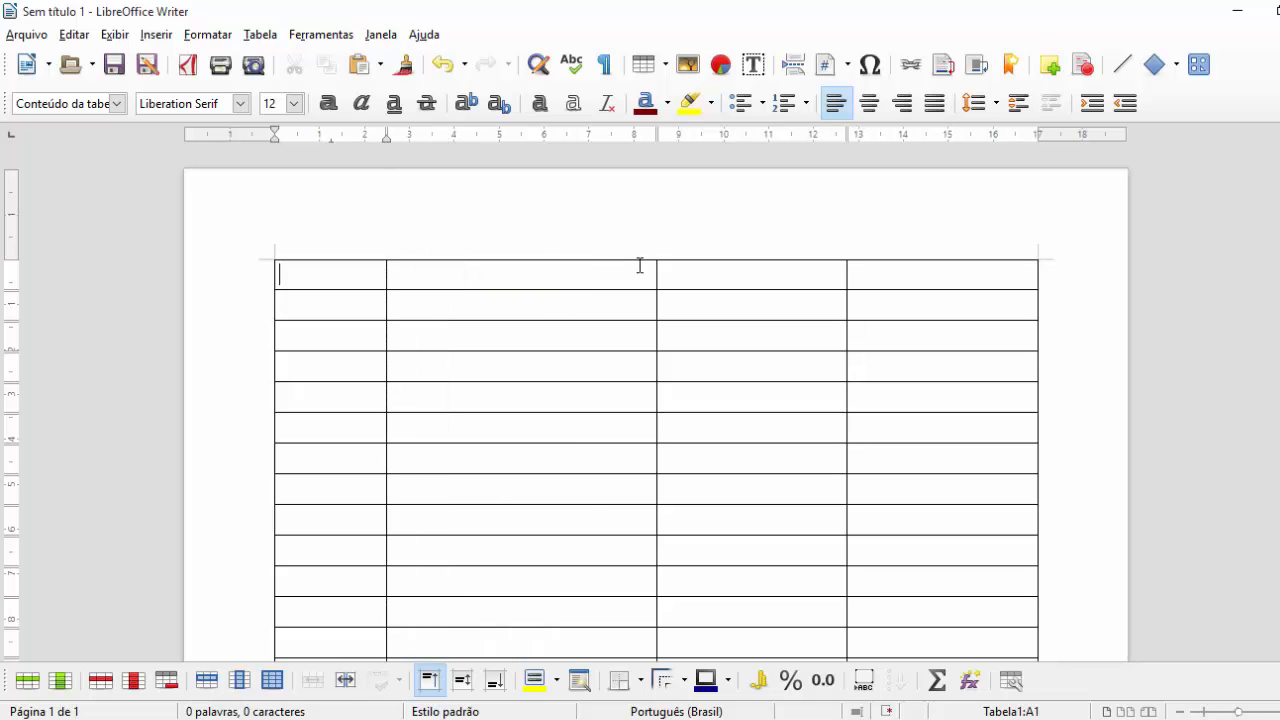
{"action": "left_click_drag", "start_coordinate": [655, 267], "coordinate": [578, 268]}
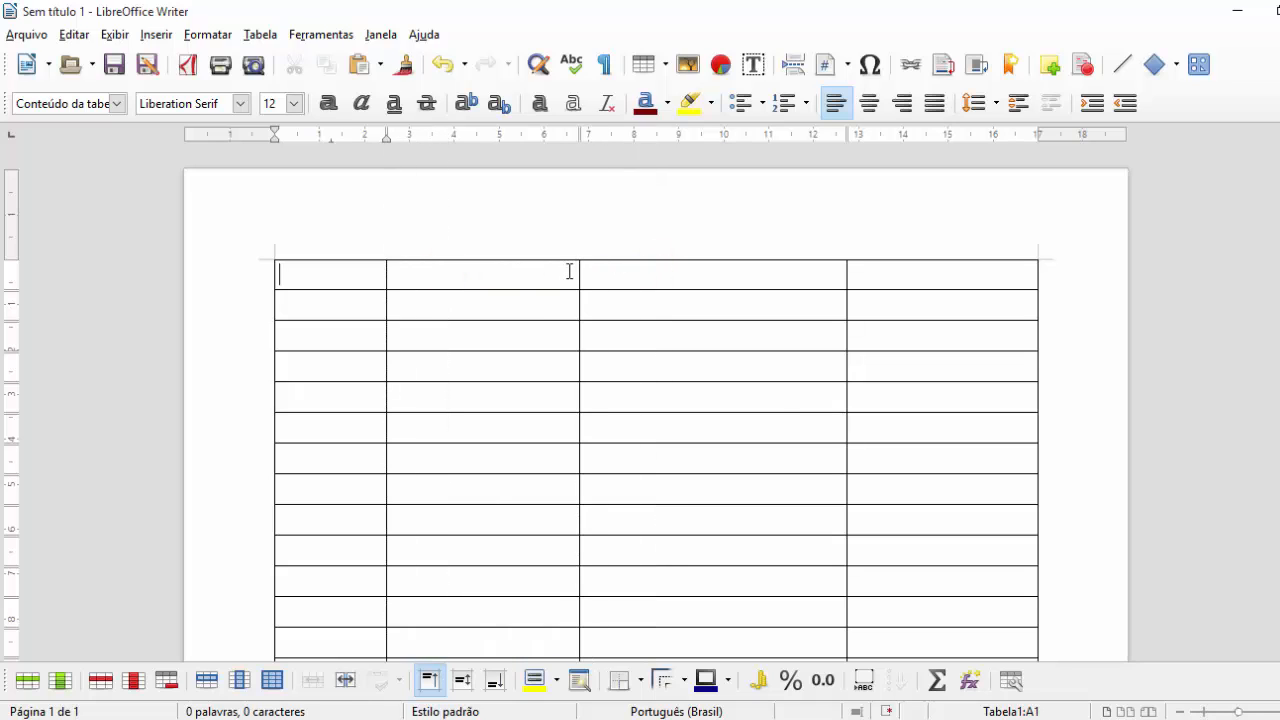
{"action": "left_click_drag", "start_coordinate": [386, 274], "coordinate": [584, 272]}
{"action": "left_click", "coordinate": [392, 275]}
{"action": "left_click", "coordinate": [446, 275]}
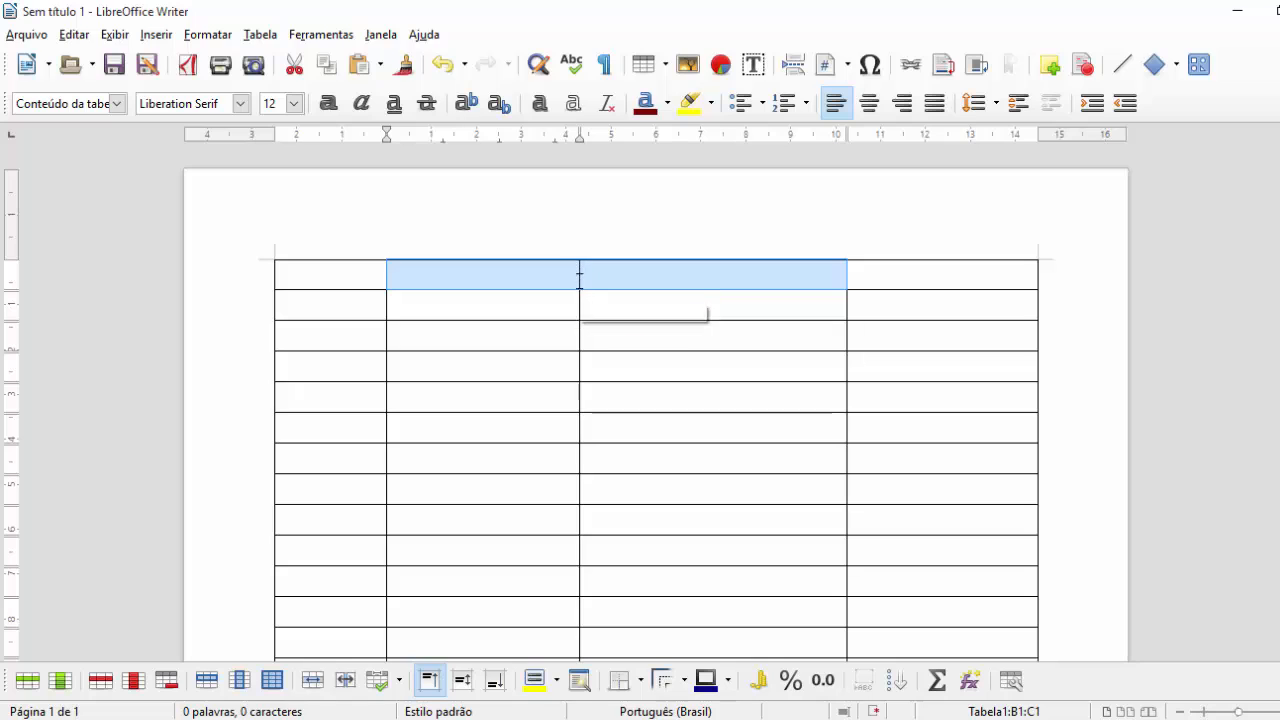
{"action": "left_click", "coordinate": [567, 270]}
{"action": "left_click_drag", "start_coordinate": [579, 274], "coordinate": [593, 274]}
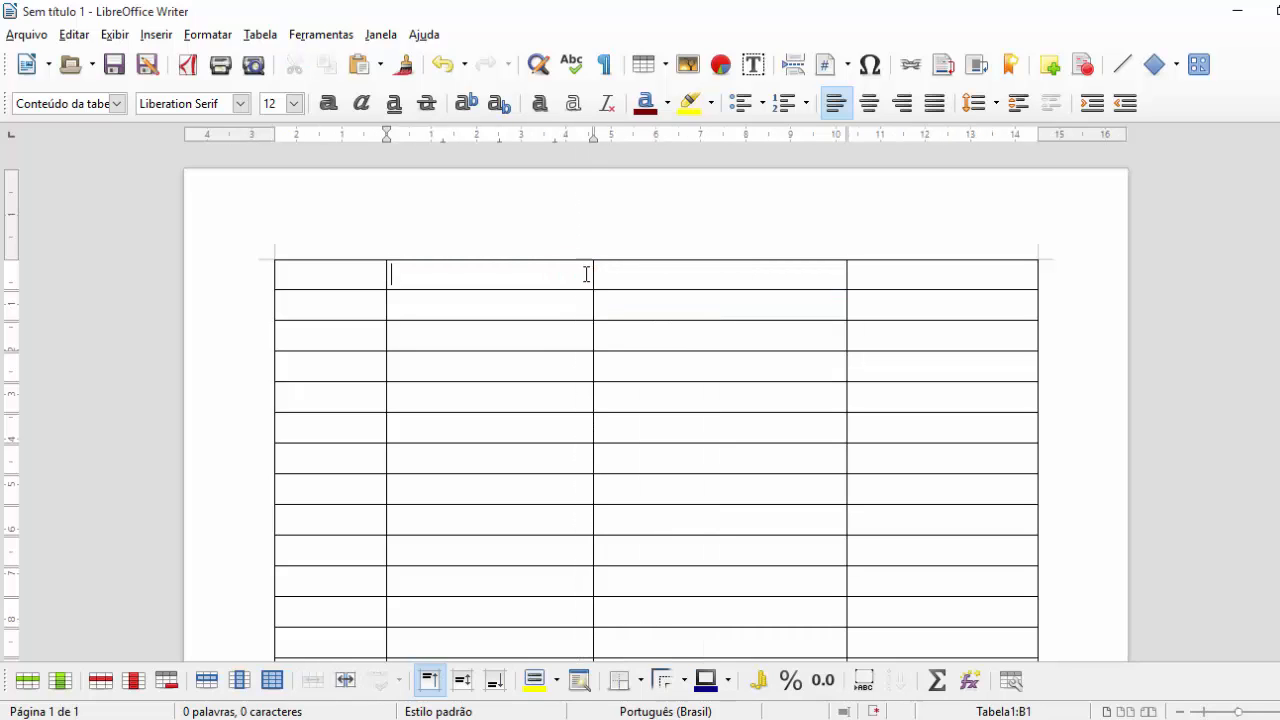
{"action": "left_click", "coordinate": [390, 272]}
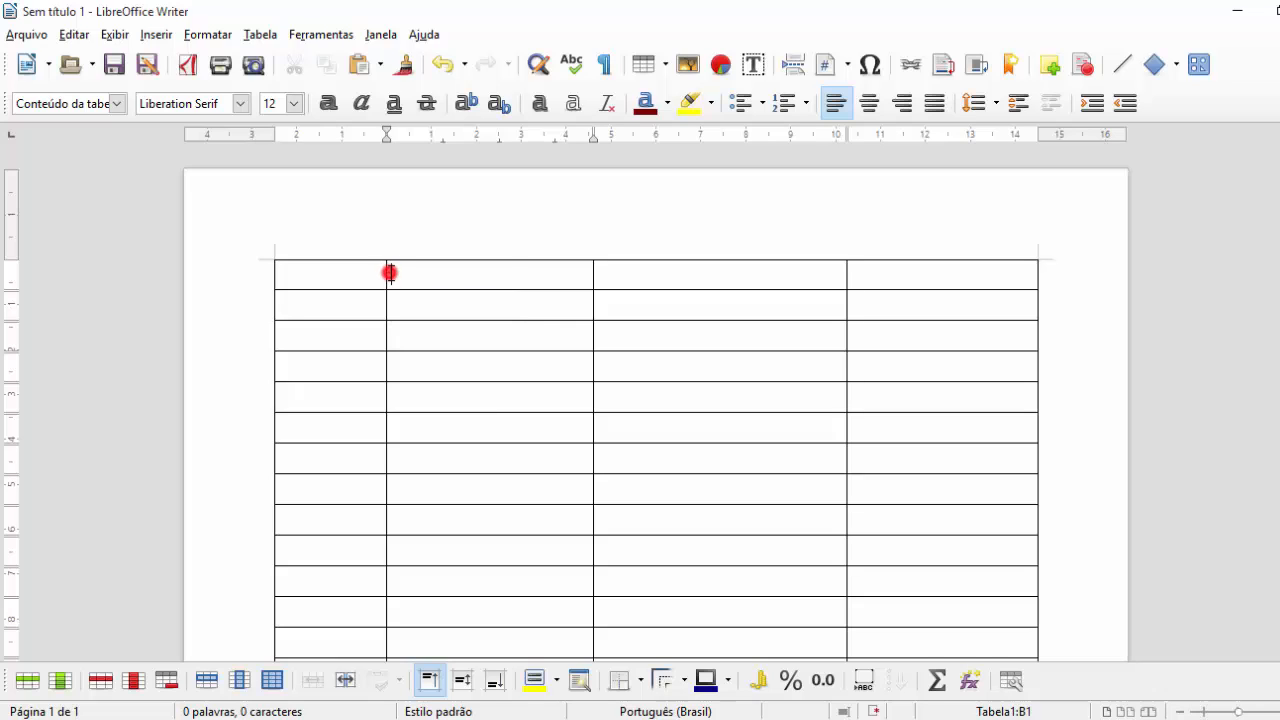
{"action": "left_click", "coordinate": [390, 271]}
{"action": "left_click", "coordinate": [387, 275]}
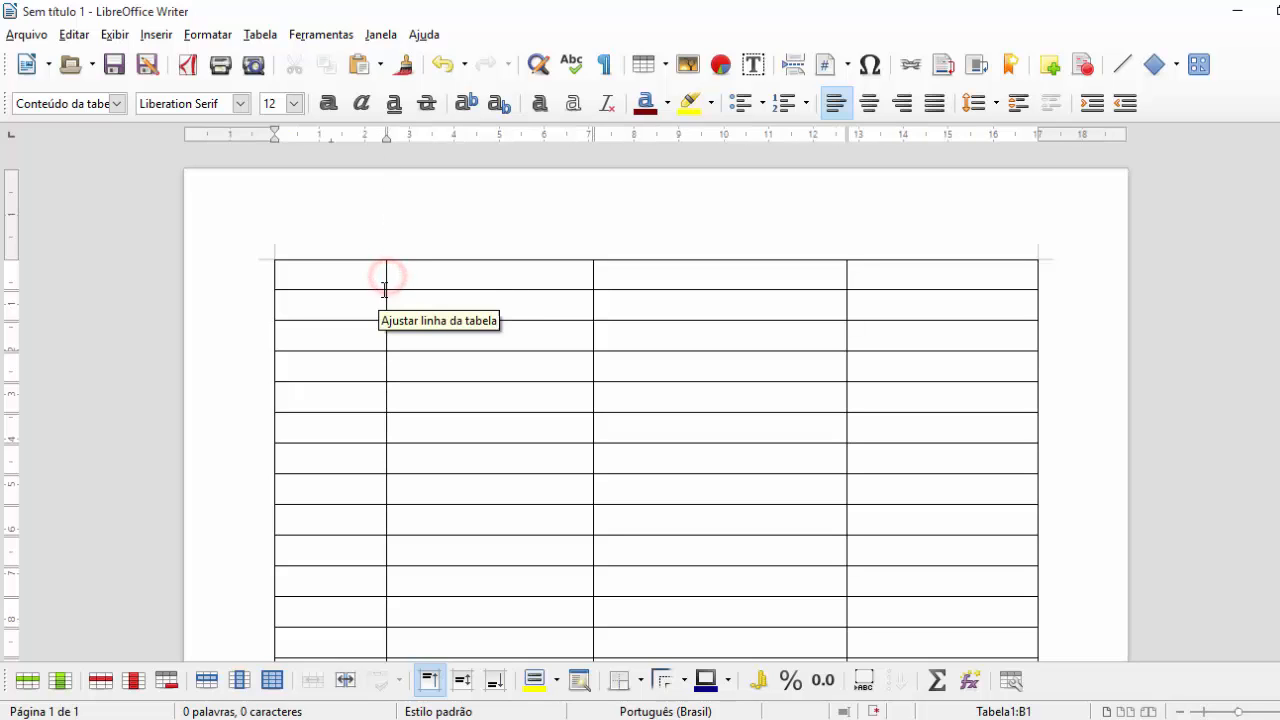
{"action": "left_click", "coordinate": [549, 318]}
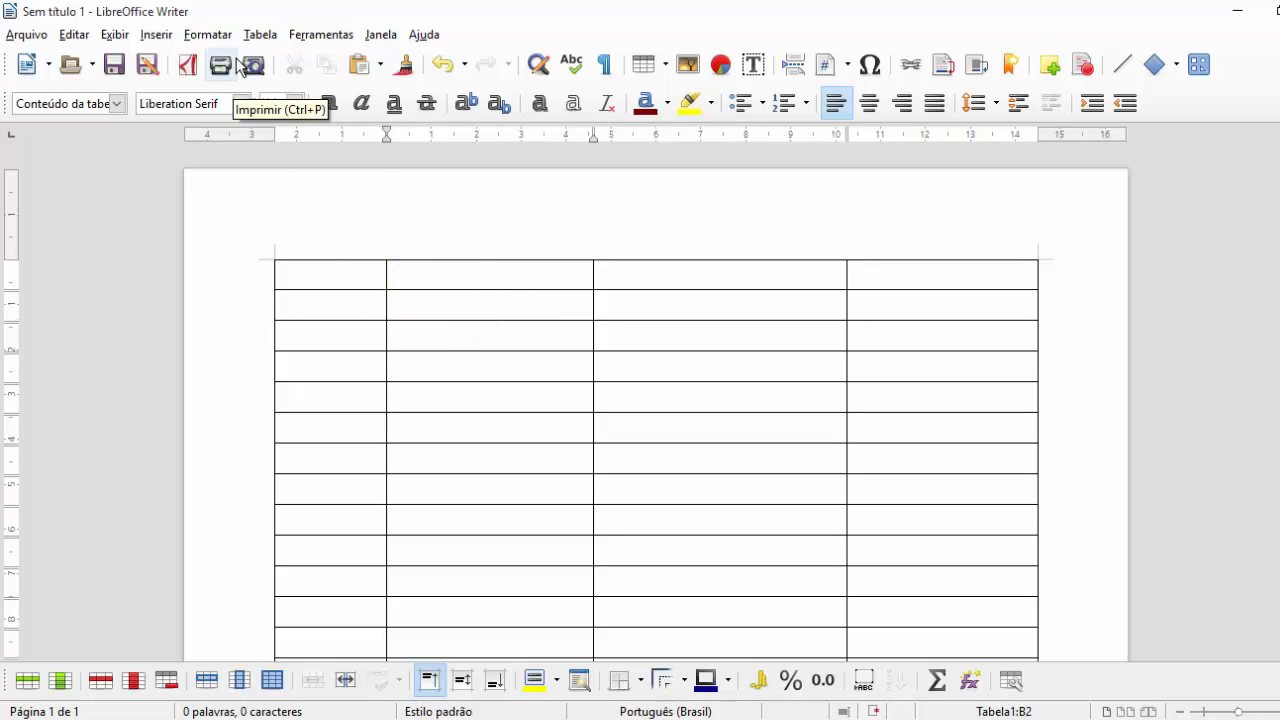
Step: Select the second cell of the second row and set the width of column 2 to 3 cm
{"action": "left_click", "coordinate": [260, 34]}
{"action": "left_click", "coordinate": [334, 123]}
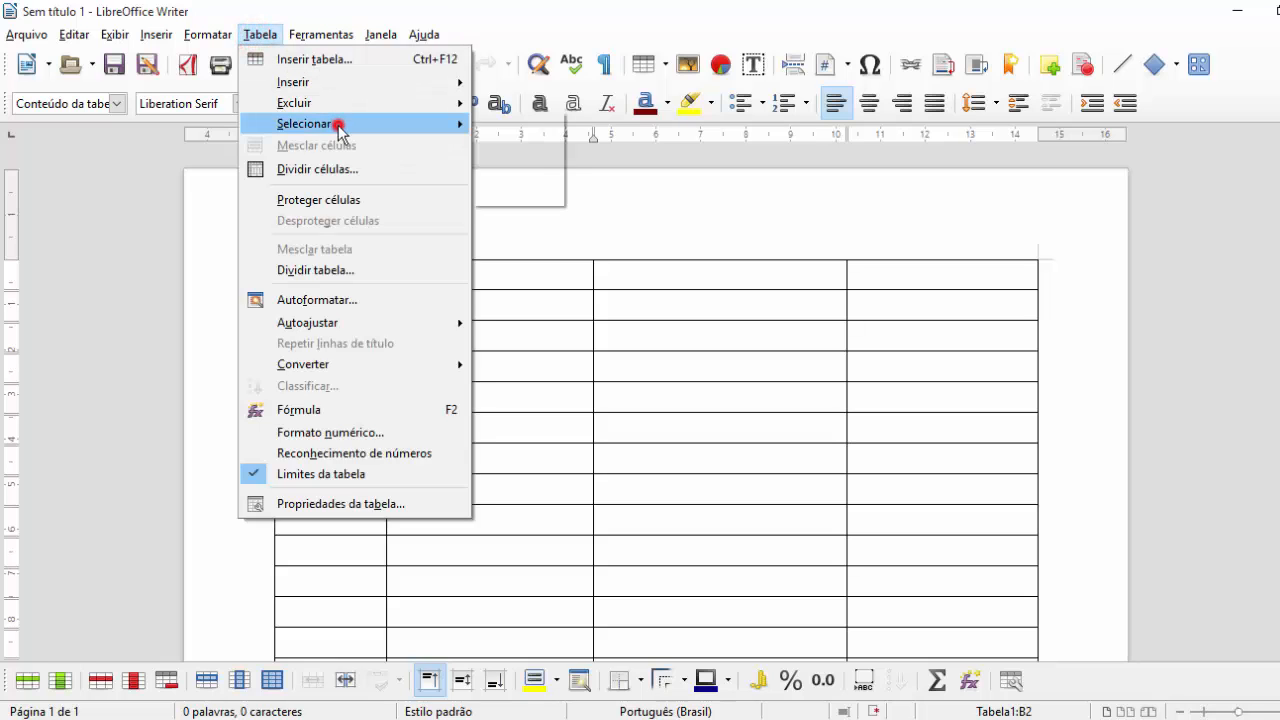
{"action": "left_click", "coordinate": [526, 191]}
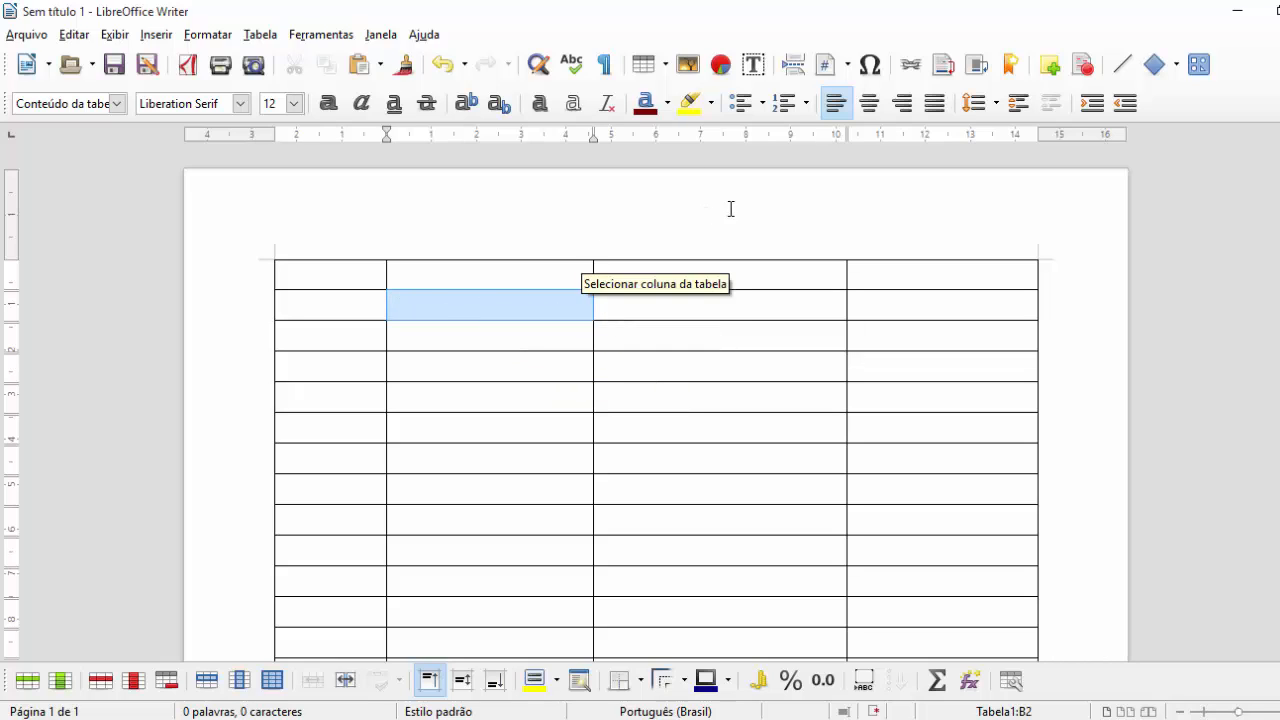
{"action": "left_click", "coordinate": [258, 40]}
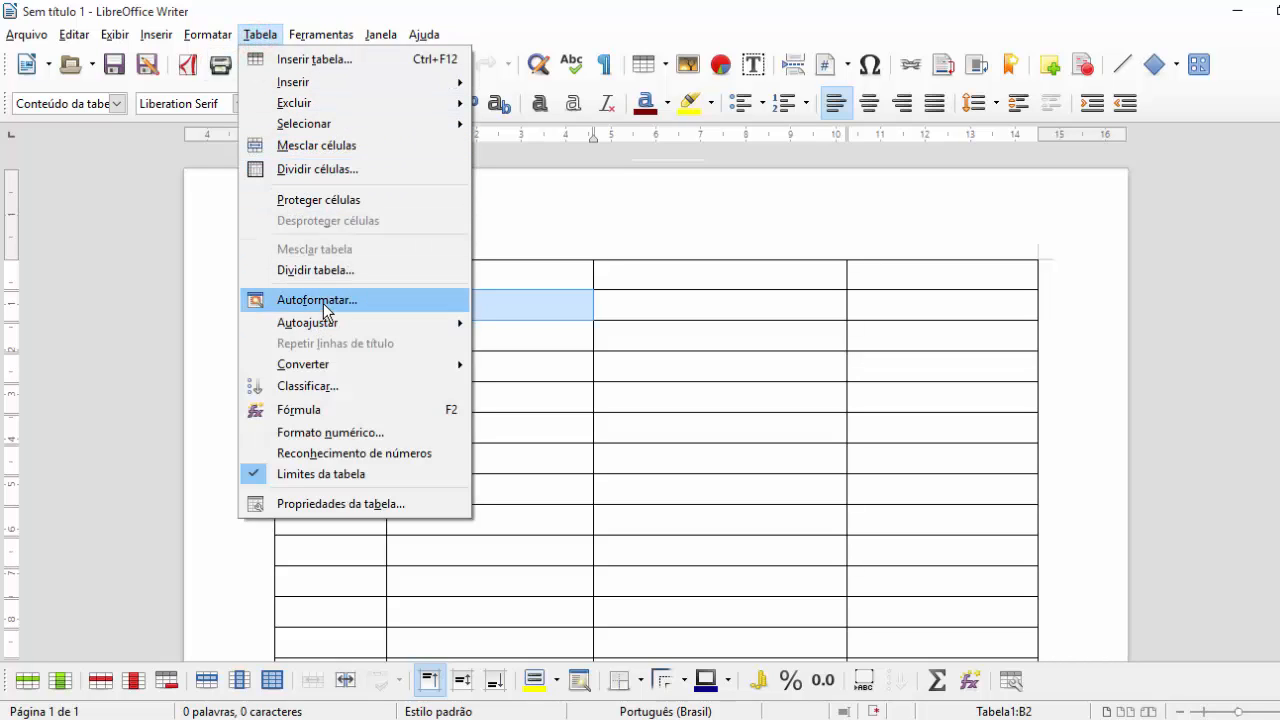
{"action": "mouse_move", "coordinate": [339, 325]}
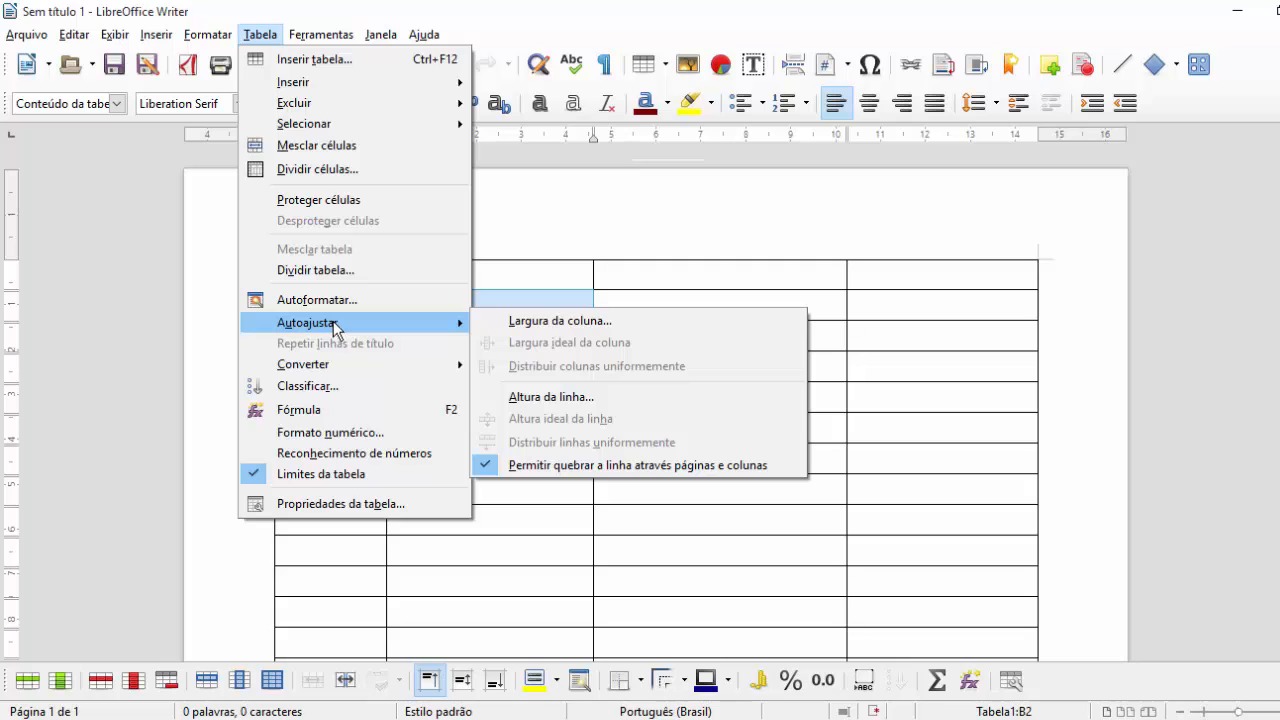
{"action": "left_click", "coordinate": [541, 323]}
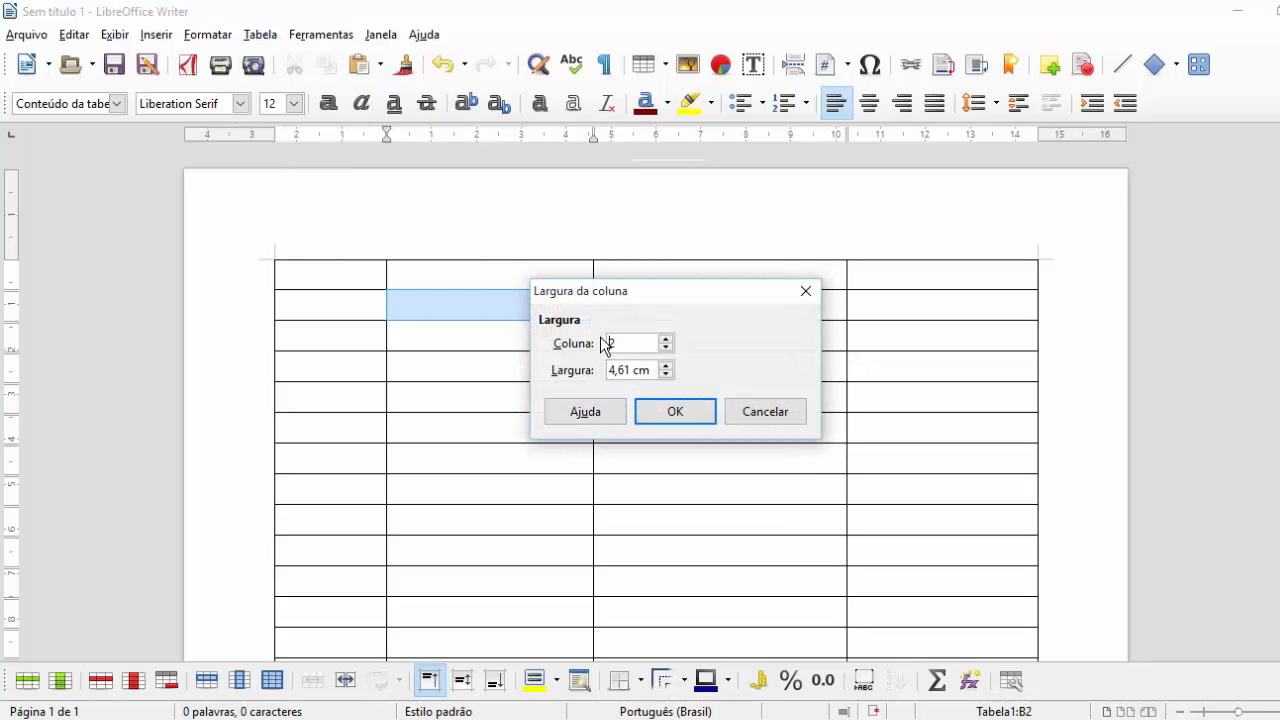
{"action": "left_click_drag", "start_coordinate": [648, 370], "coordinate": [596, 370]}
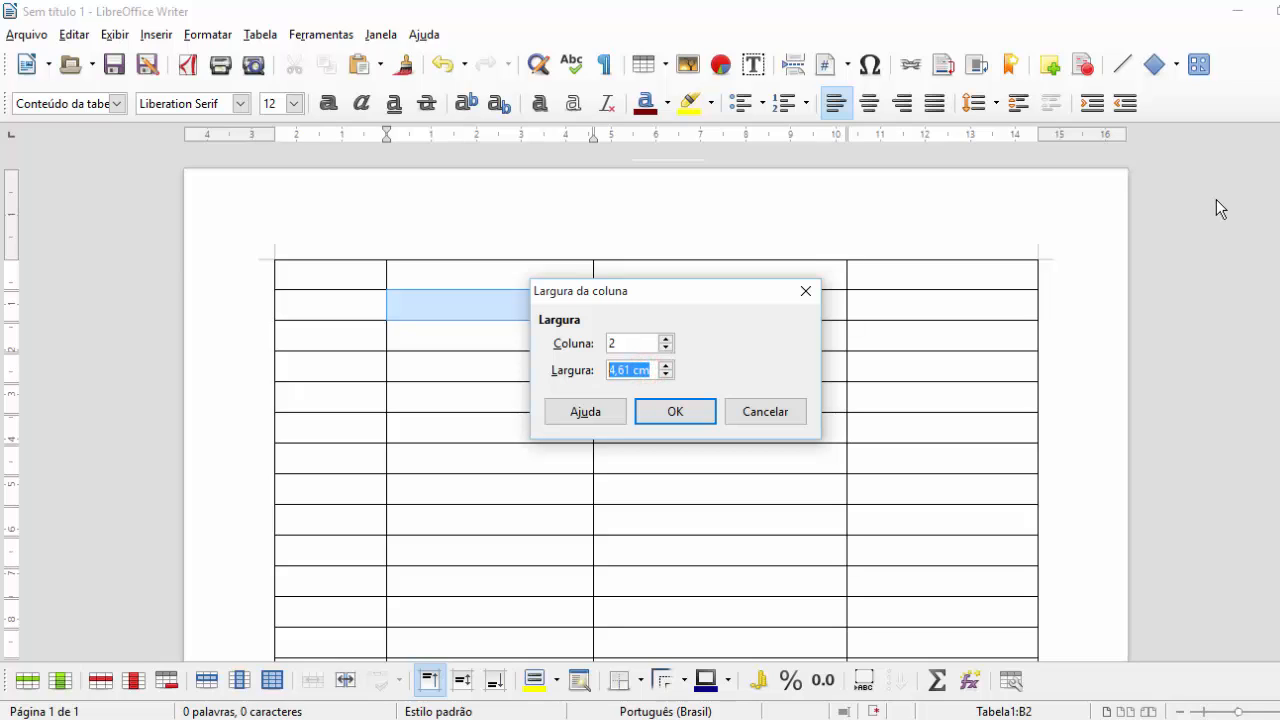
{"action": "type", "text": "3"}
{"action": "key", "text": "Return"}
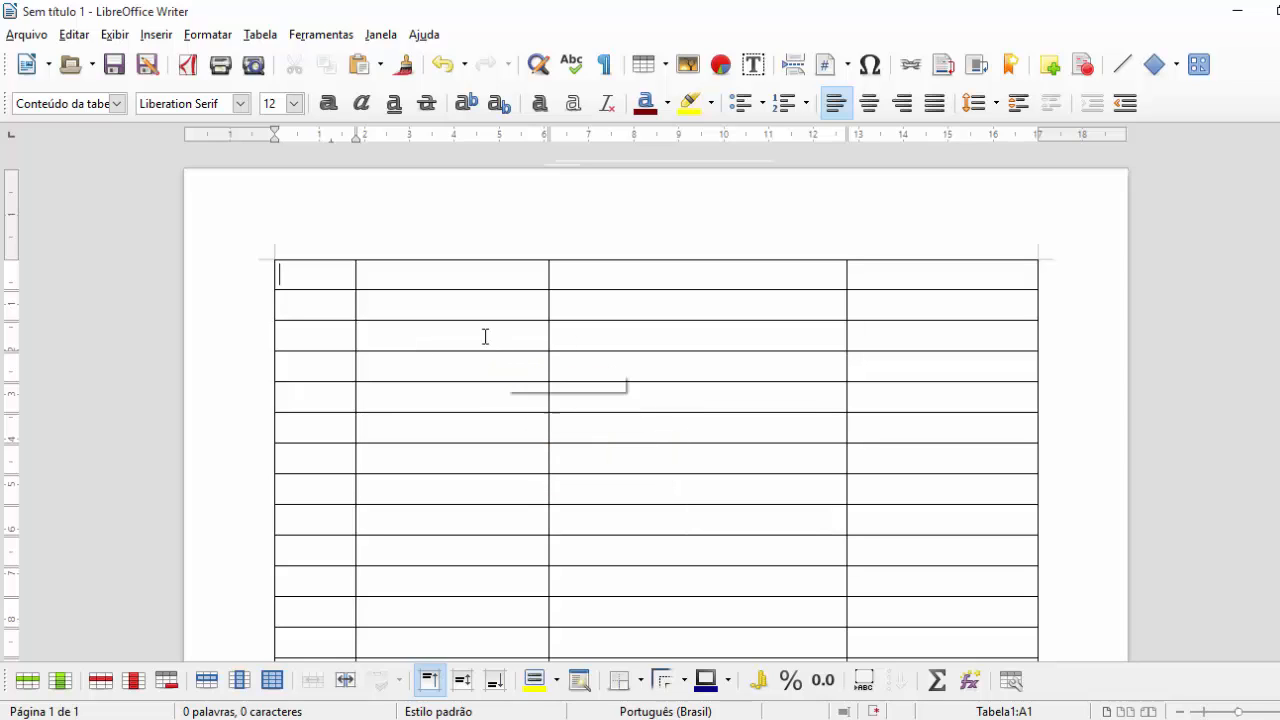
Step: Shift the divider between the first two columns, leaving the first column about 2.6 cm wide
{"action": "left_click_drag", "start_coordinate": [355, 274], "coordinate": [432, 281]}
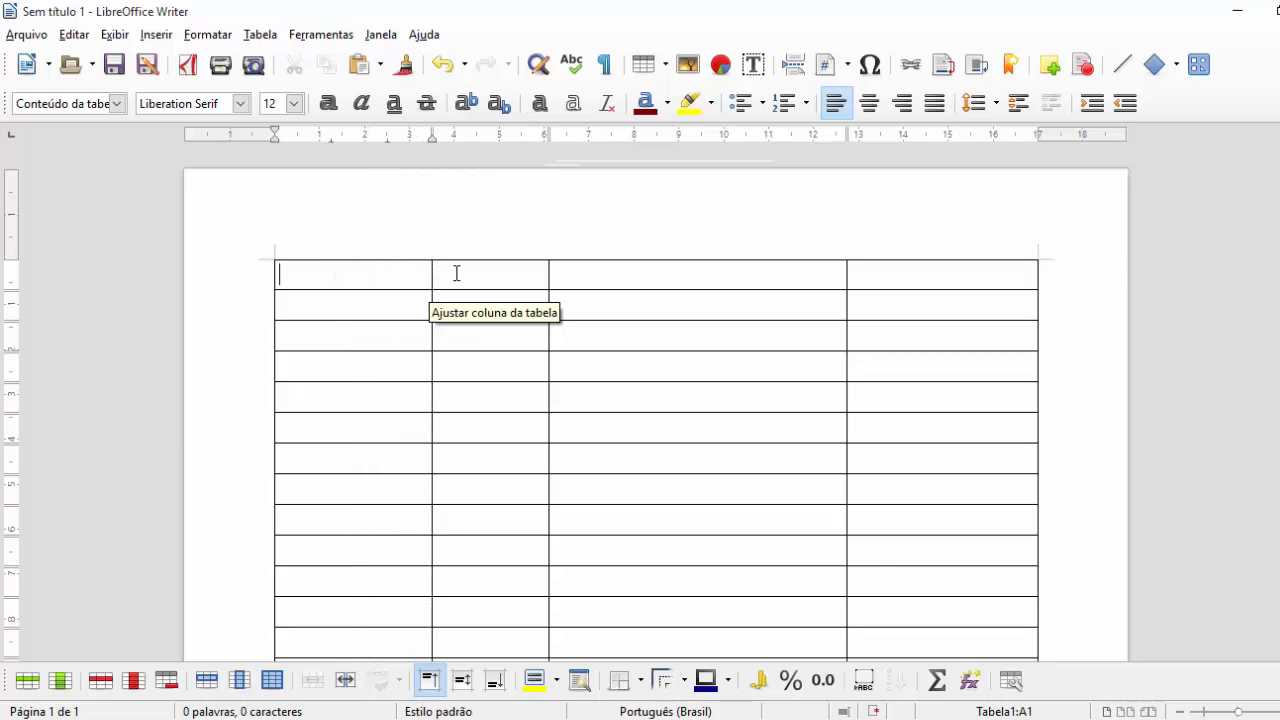
{"action": "left_click", "coordinate": [457, 273], "text": "shift"}
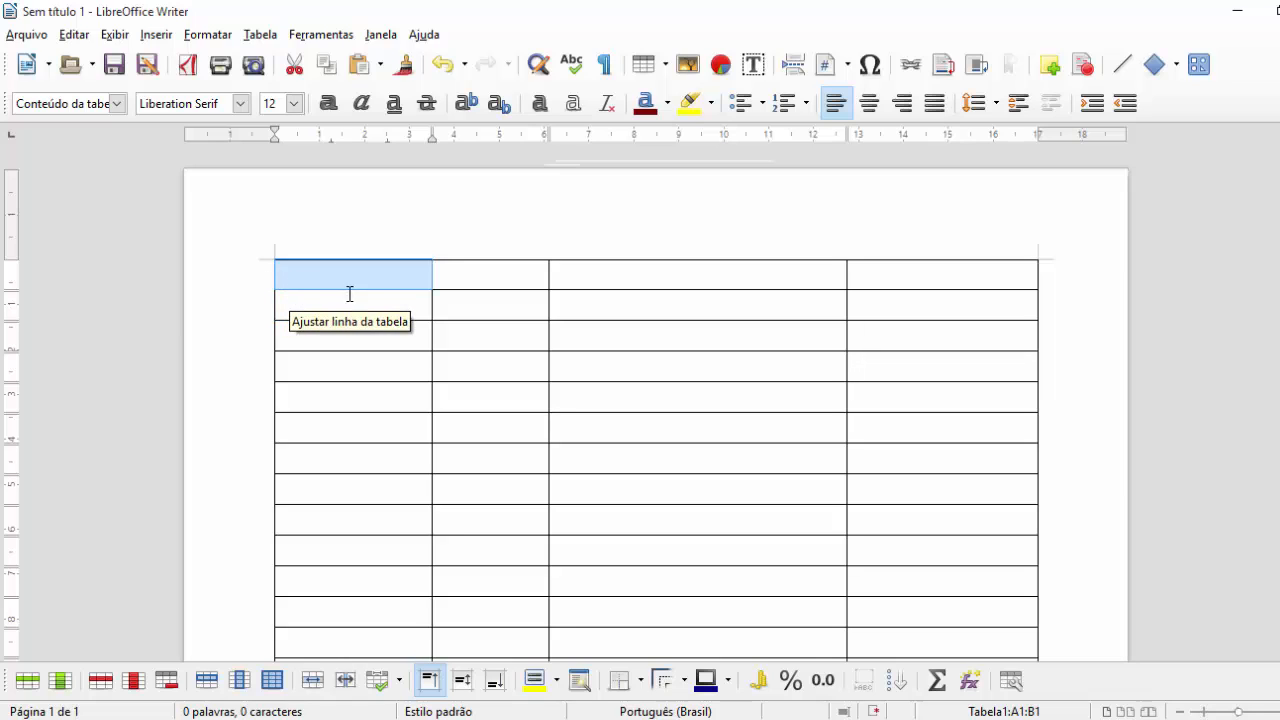
{"action": "left_click", "coordinate": [497, 268]}
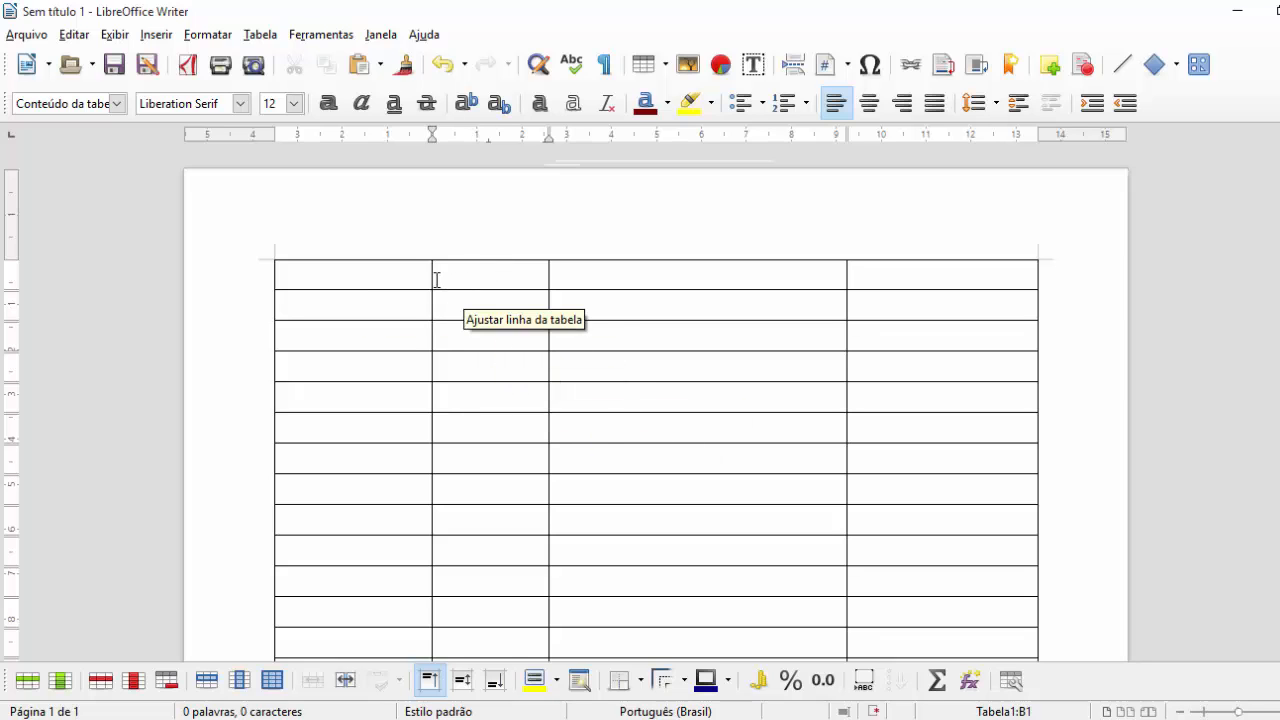
{"action": "left_click_drag", "start_coordinate": [432, 277], "coordinate": [391, 276]}
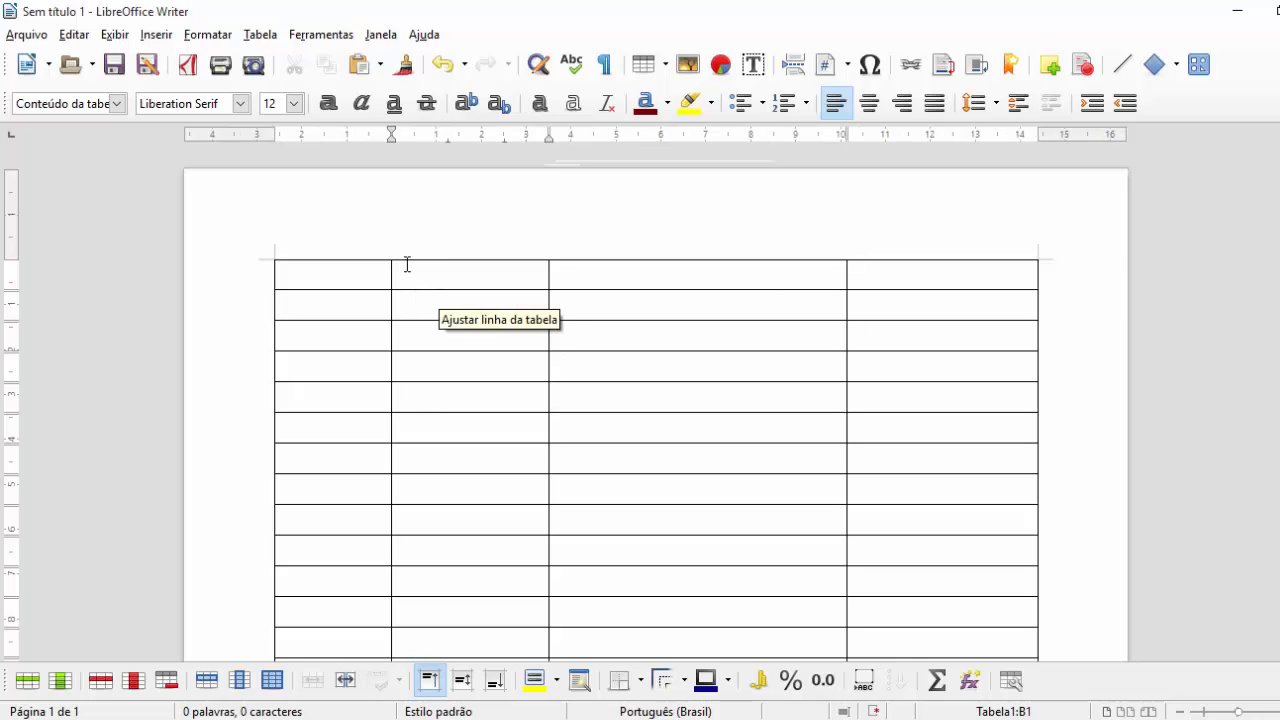
{"action": "left_click", "coordinate": [389, 272], "text": "shift"}
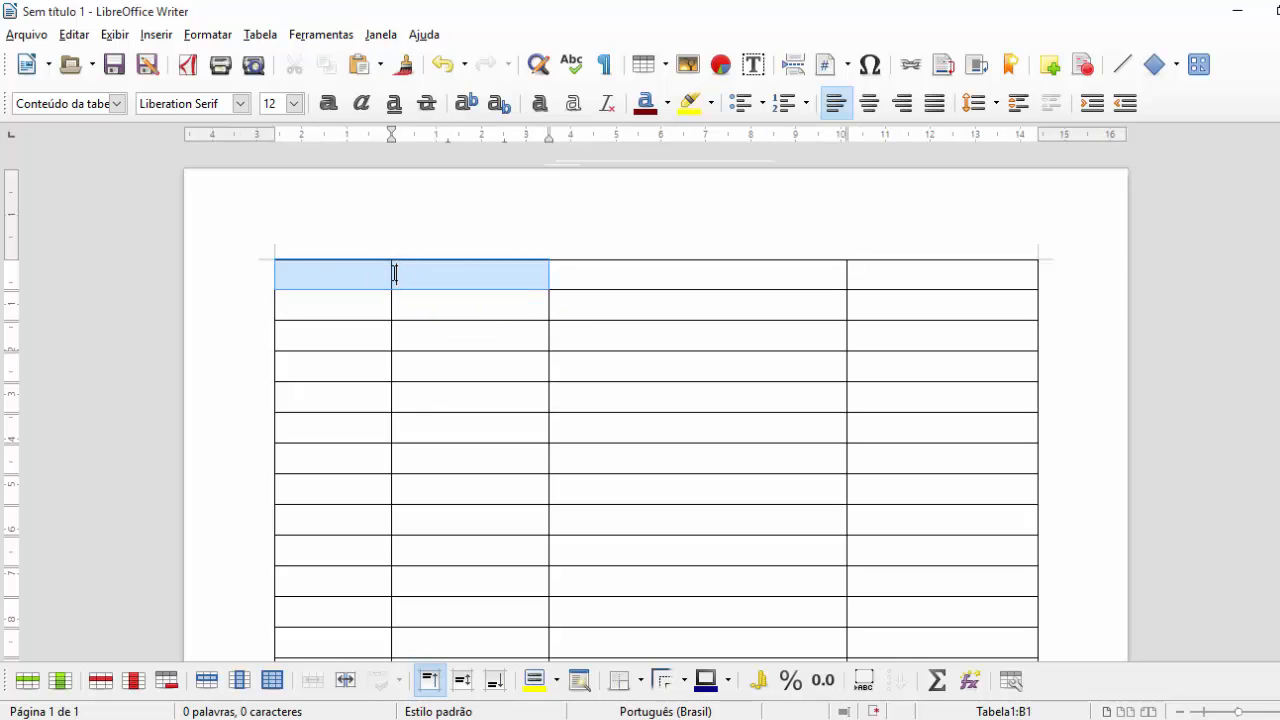
{"action": "left_click", "coordinate": [389, 272]}
Step: Enter "Nome Completo" in the table's first cell and widen the first column to about 3.1 cm to fit the text on one line
{"action": "left_click", "coordinate": [355, 273]}
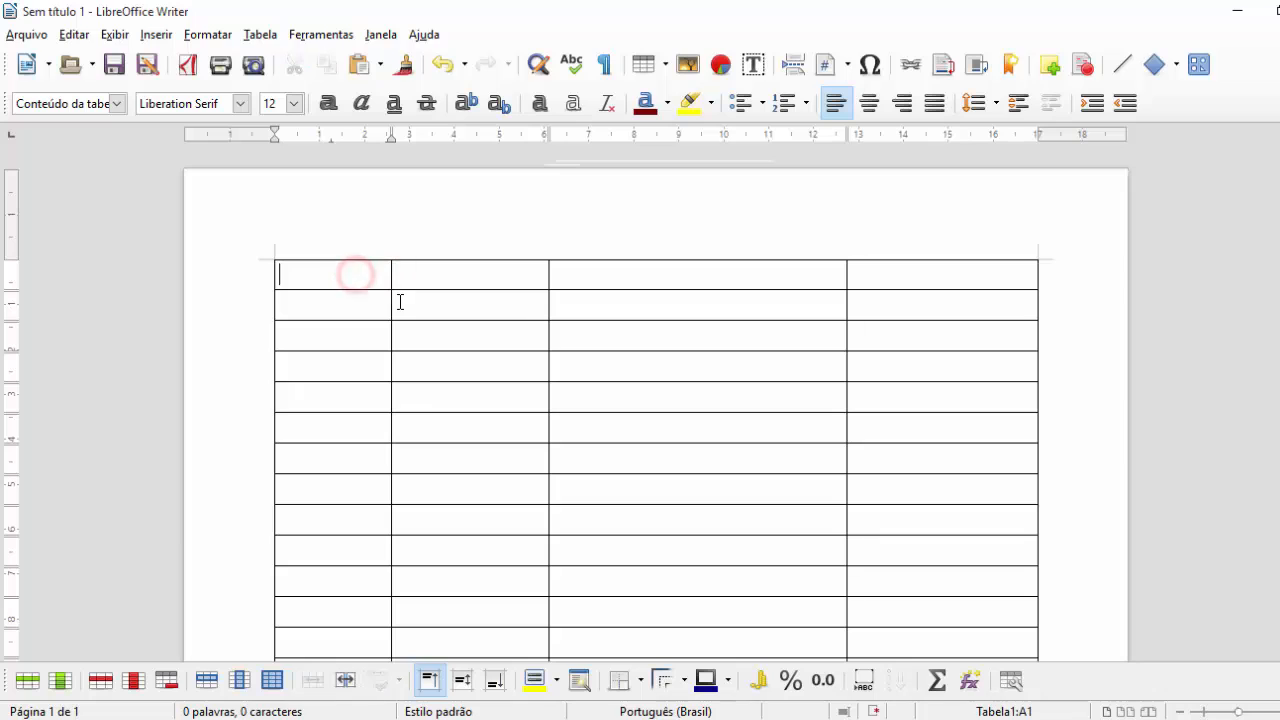
{"action": "type", "text": "nOME Completo"}
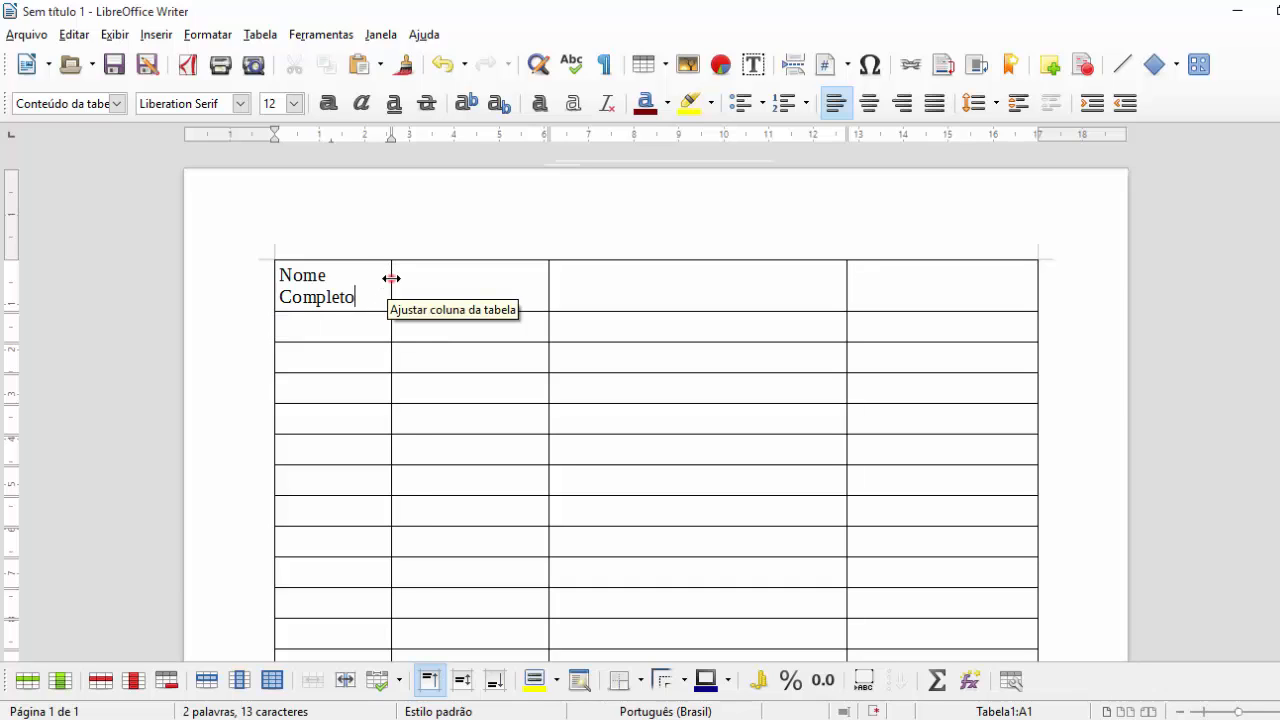
{"action": "left_click_drag", "start_coordinate": [391, 278], "coordinate": [414, 278]}
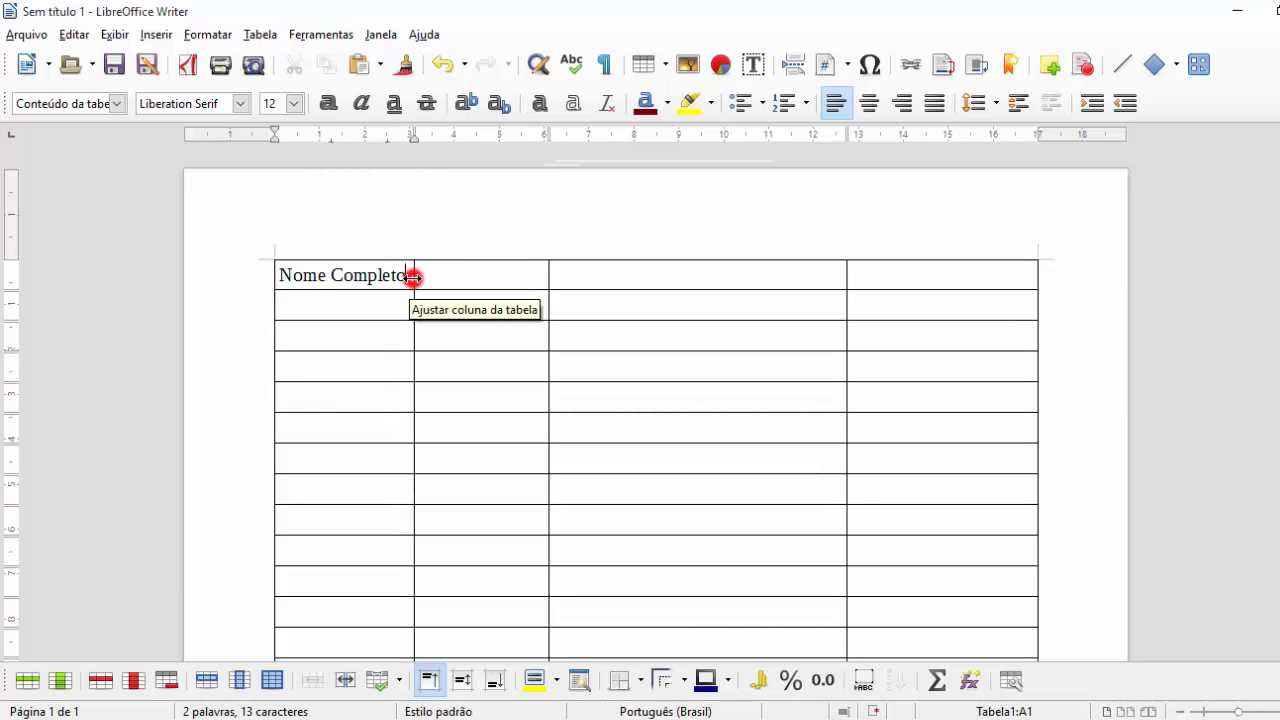
Step: Merge the three empty cells beside "Nome Completo" in the first row into one cell
{"action": "left_click", "coordinate": [451, 270]}
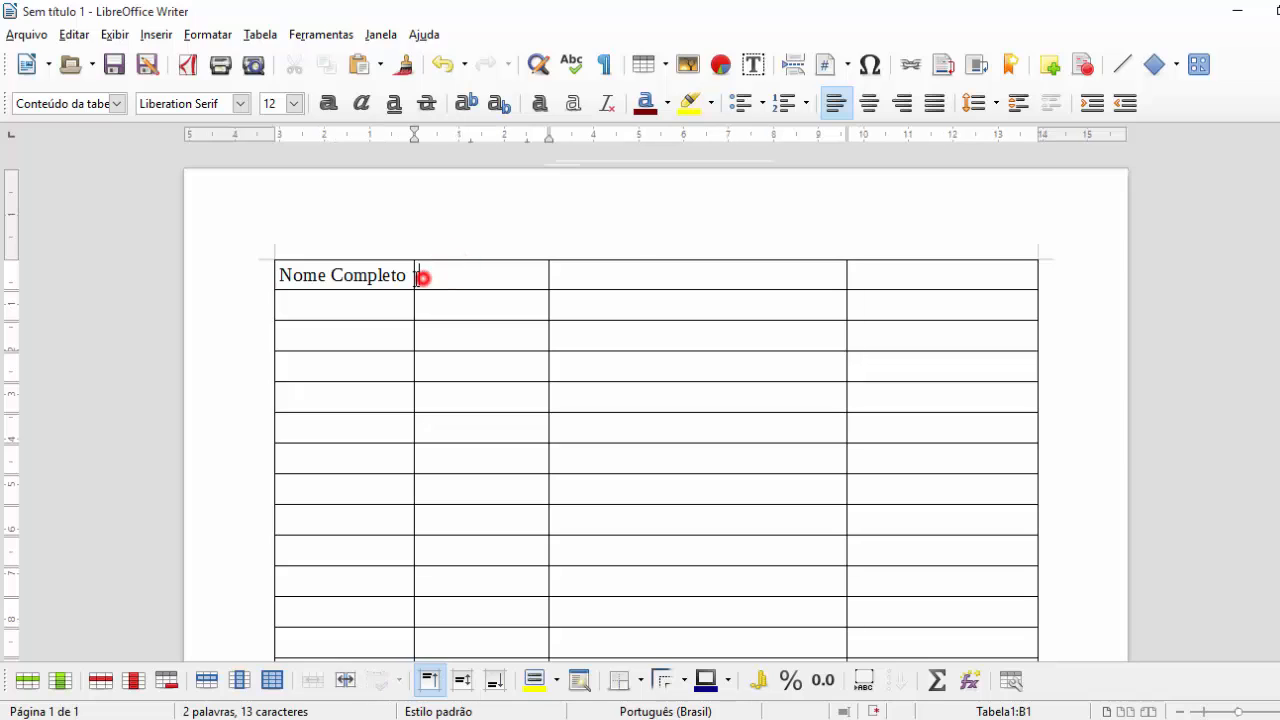
{"action": "left_click_drag", "start_coordinate": [448, 283], "coordinate": [912, 276]}
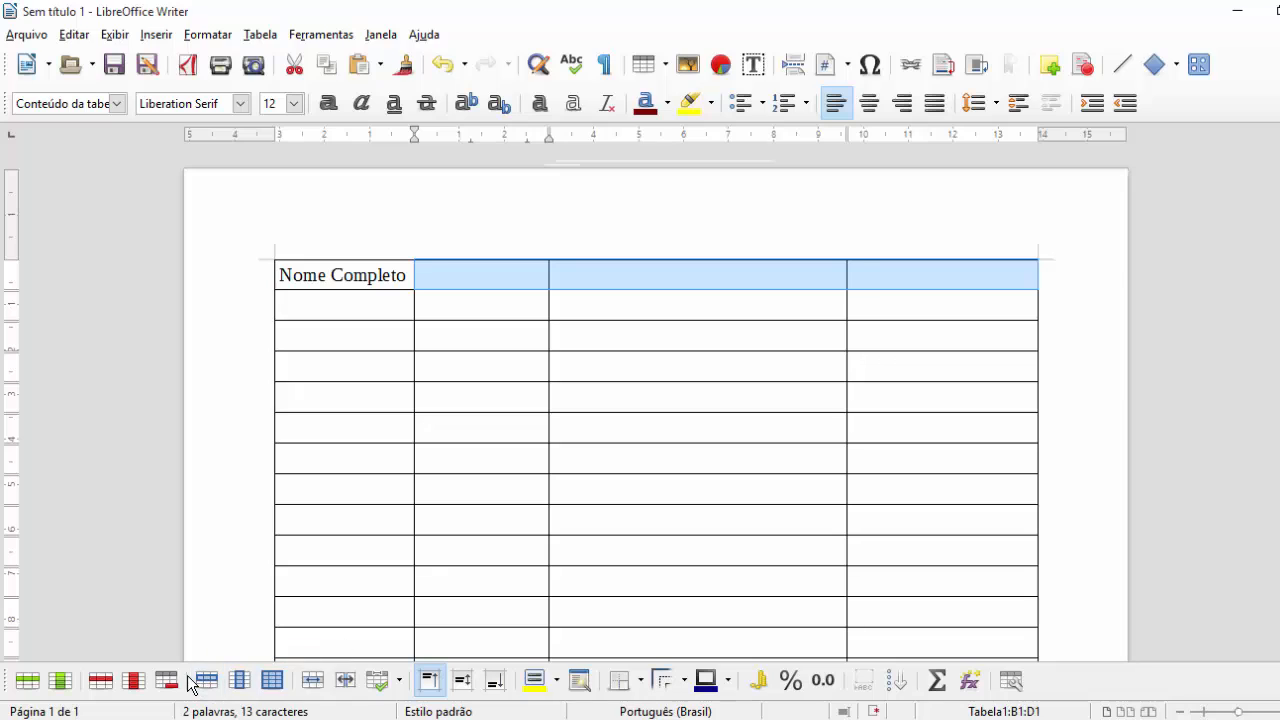
{"action": "left_click", "coordinate": [320, 684]}
{"action": "left_click", "coordinate": [260, 35]}
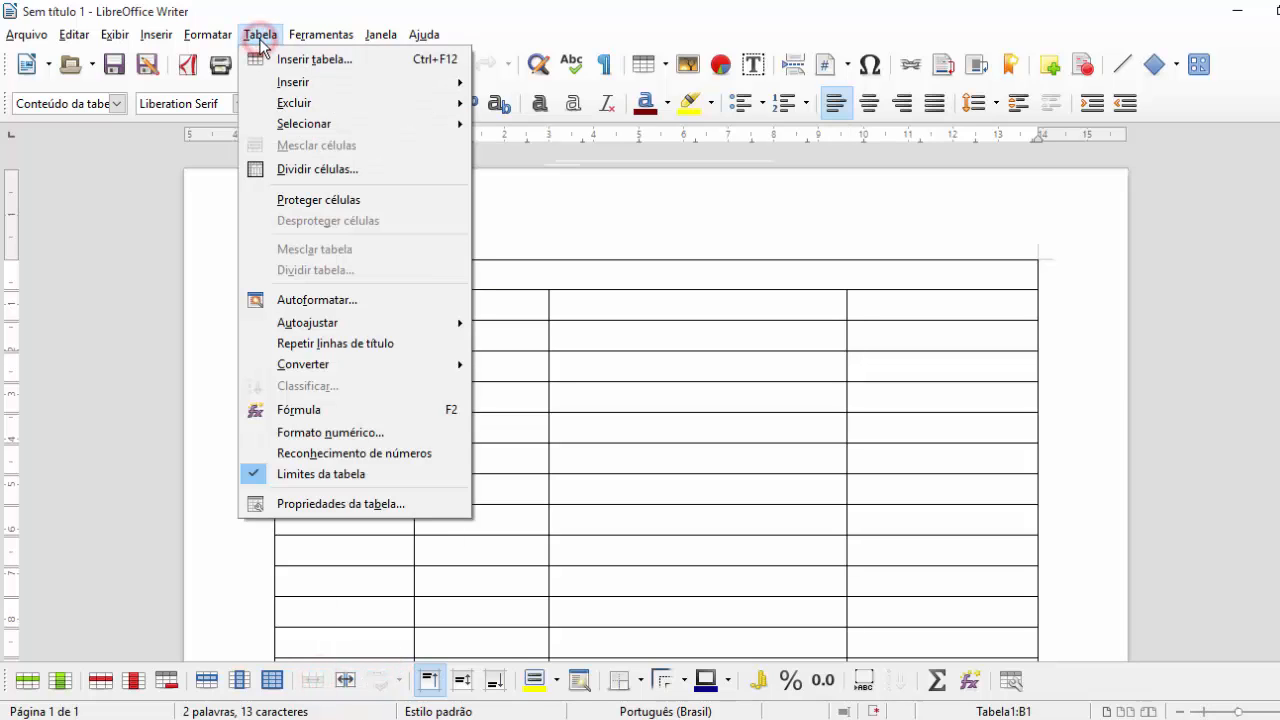
{"action": "left_click", "coordinate": [700, 278]}
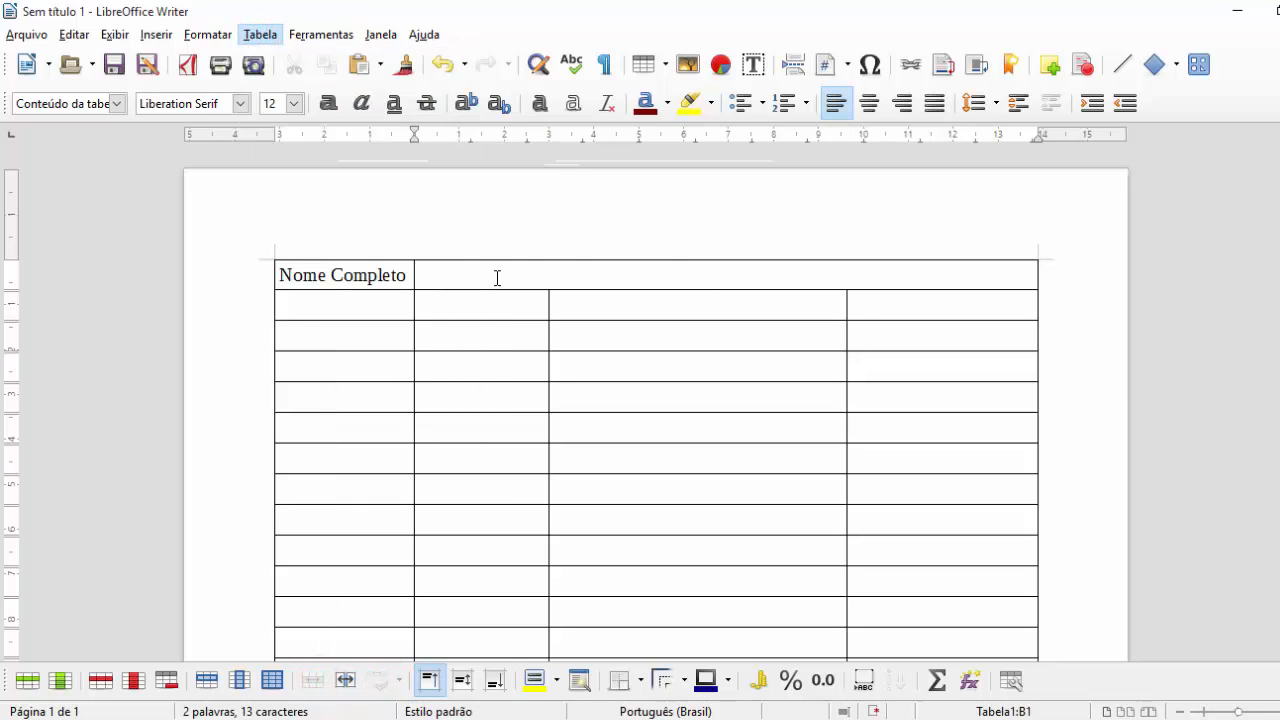
Step: Enter "Idade" in the first cell of the table's second row
{"action": "left_click", "coordinate": [485, 276]}
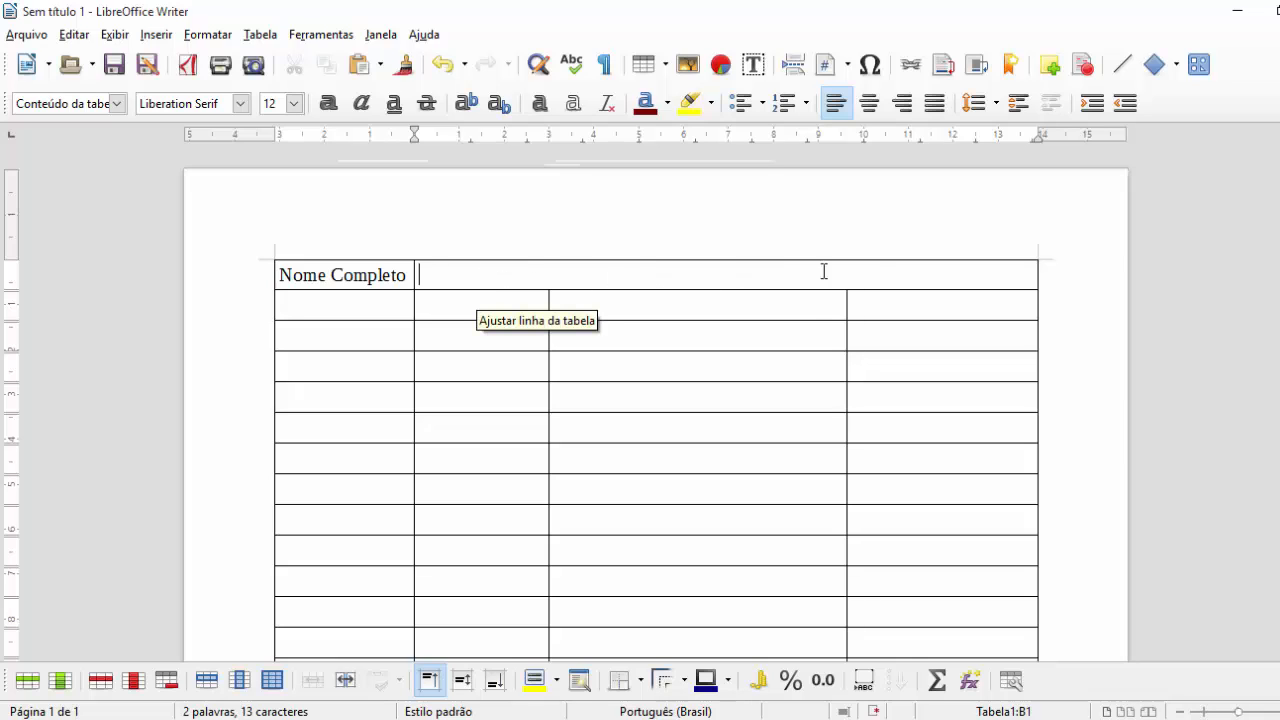
{"action": "left_click", "coordinate": [475, 276]}
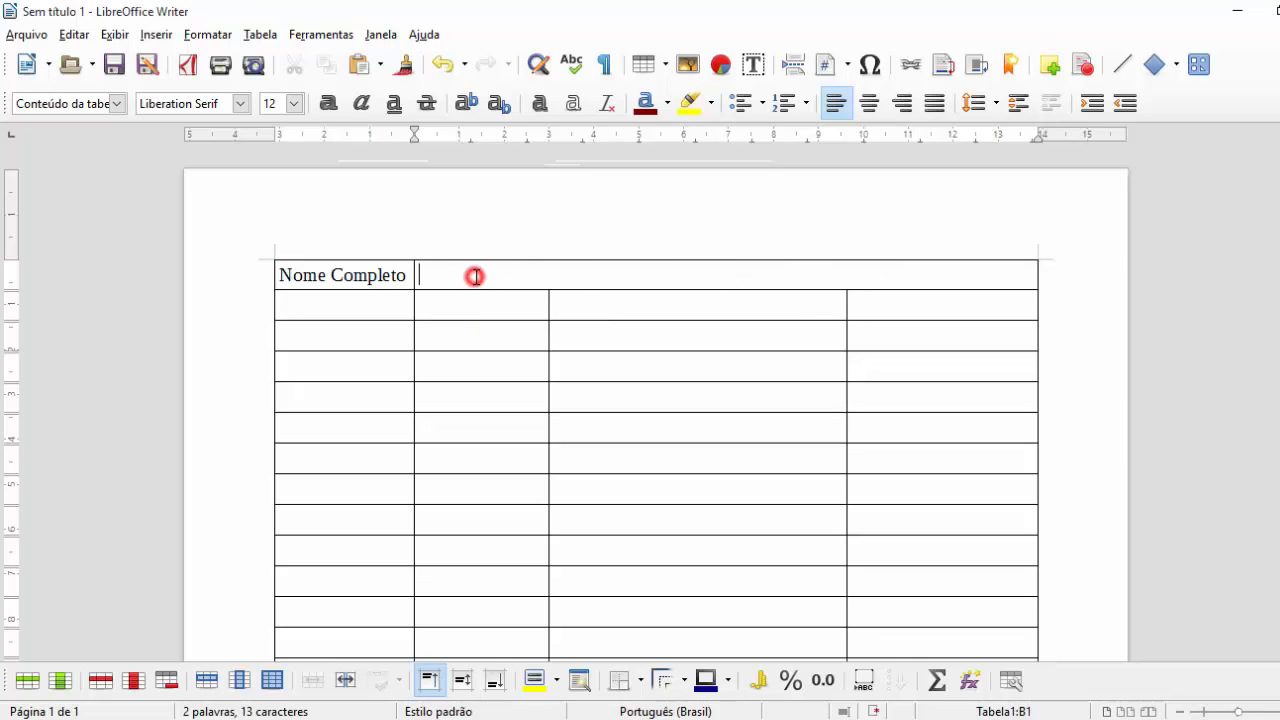
{"action": "left_click", "coordinate": [381, 310]}
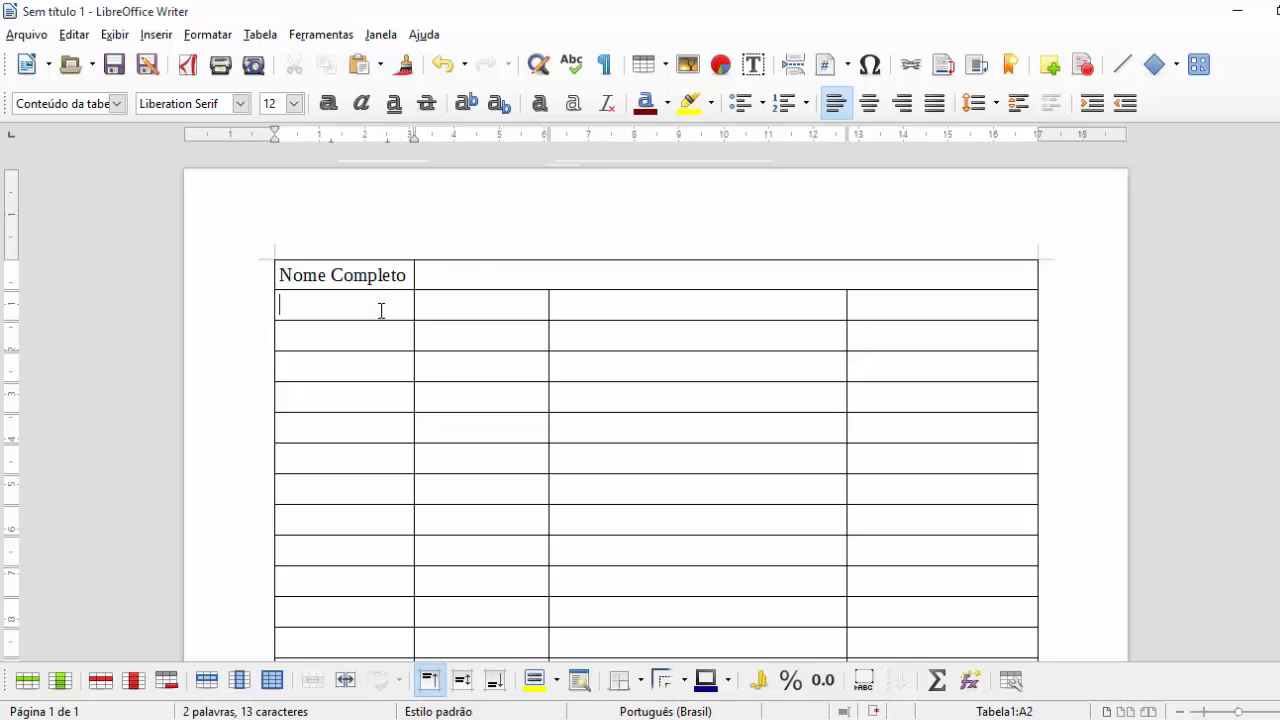
{"action": "type", "text": "Idade"}
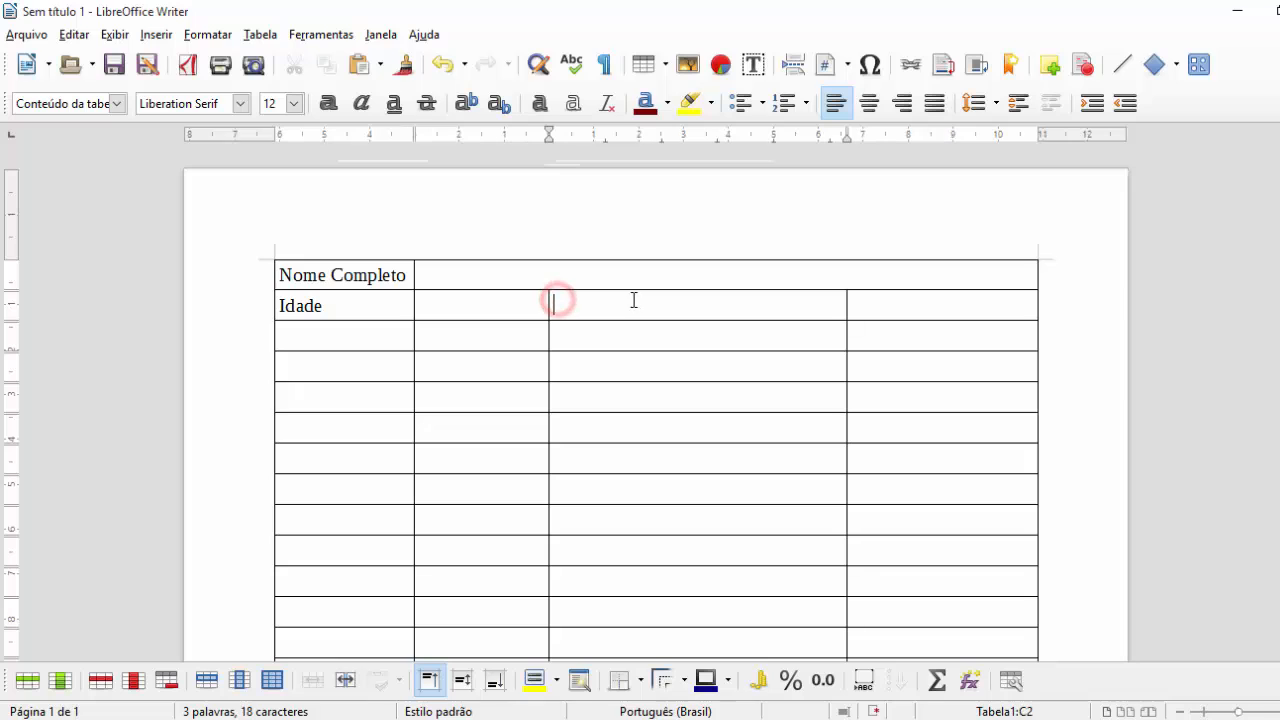
Step: Widen the second column to about 4.3 cm and enter "Data de Nascimento" in the third cell of the second row
{"action": "left_click", "coordinate": [499, 311]}
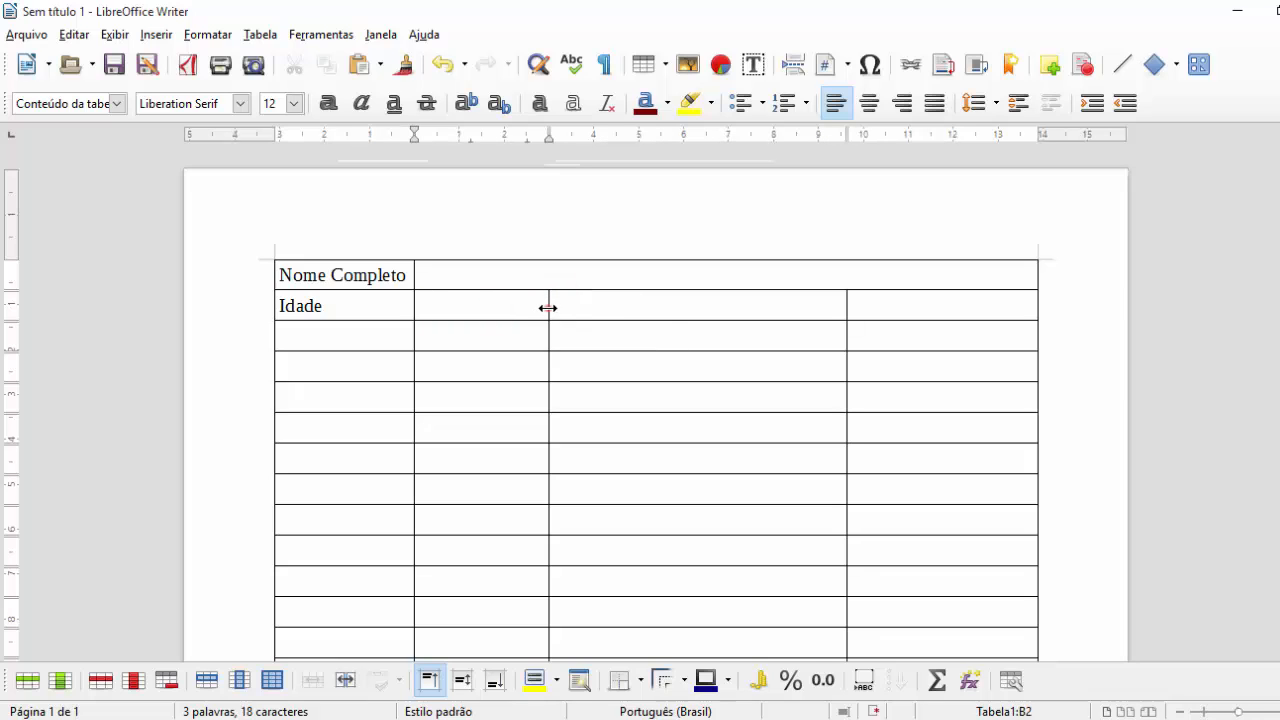
{"action": "left_click_drag", "start_coordinate": [548, 308], "coordinate": [607, 298]}
{"action": "left_click", "coordinate": [611, 301]}
{"action": "type", "text": "Data d"}
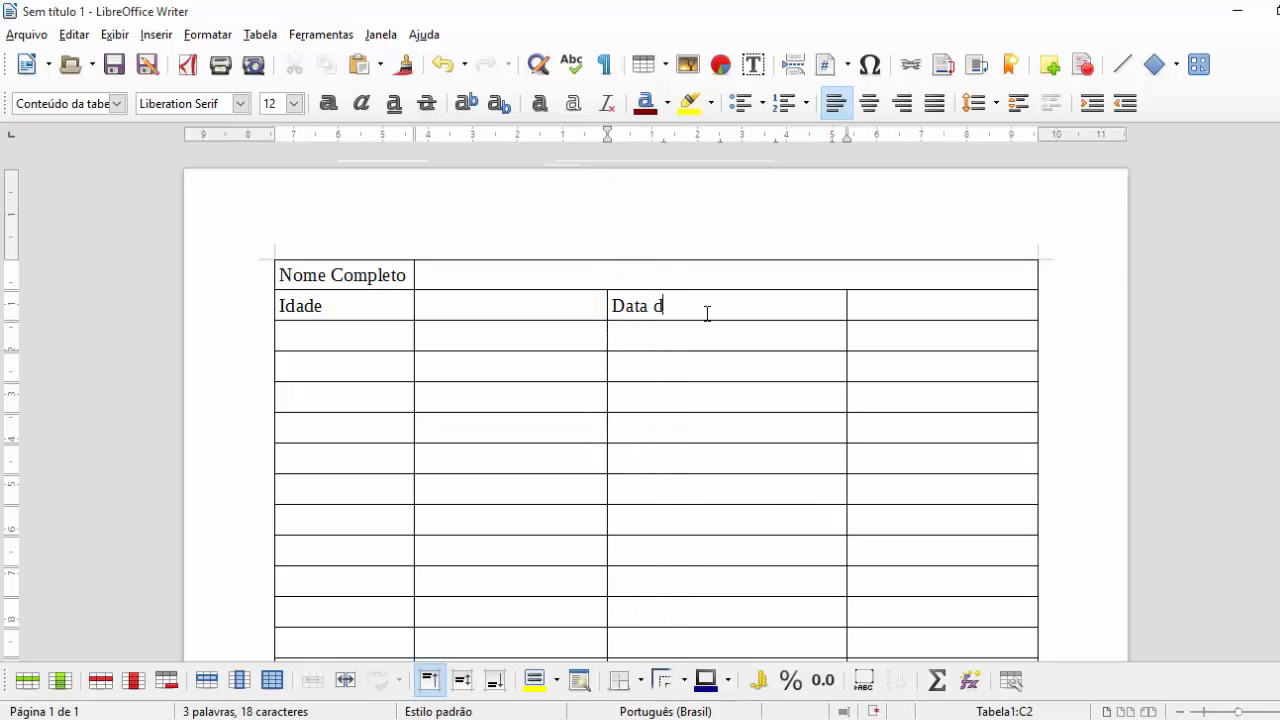
{"action": "type", "text": "e Nascimento"}
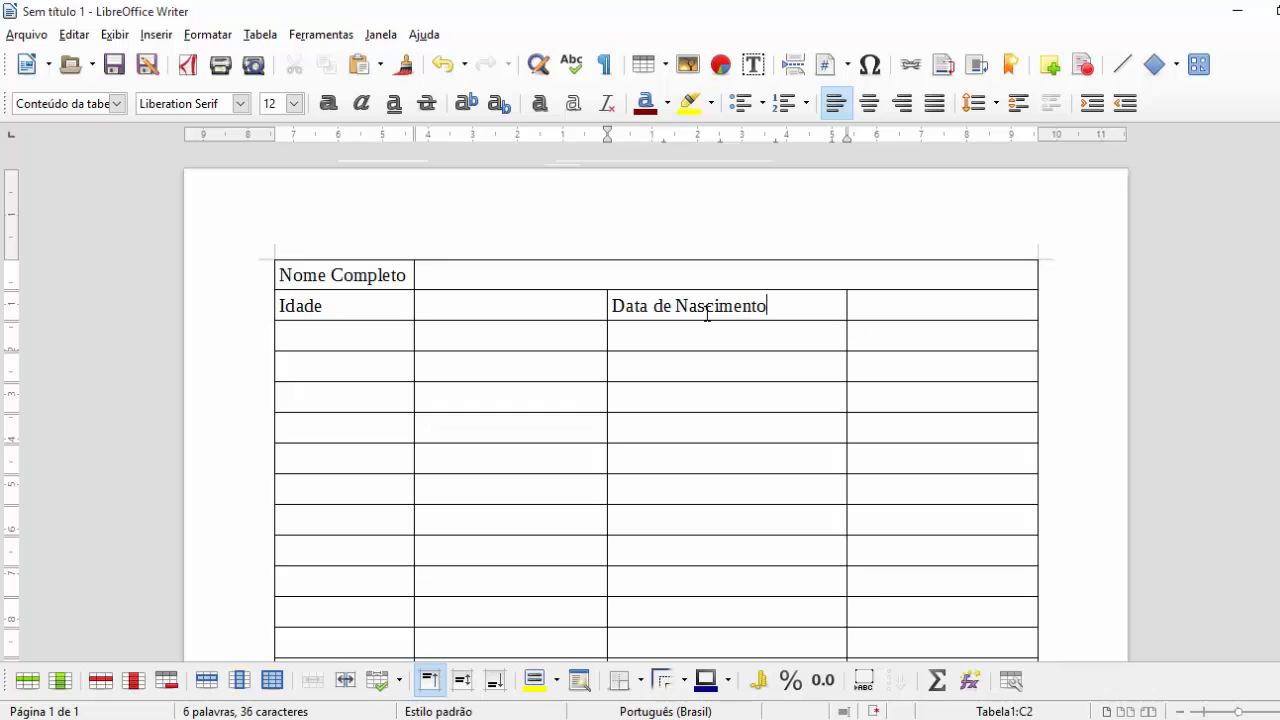
Step: Right-align the "Data de Nascimento" label within its cell
{"action": "left_click", "coordinate": [846, 307]}
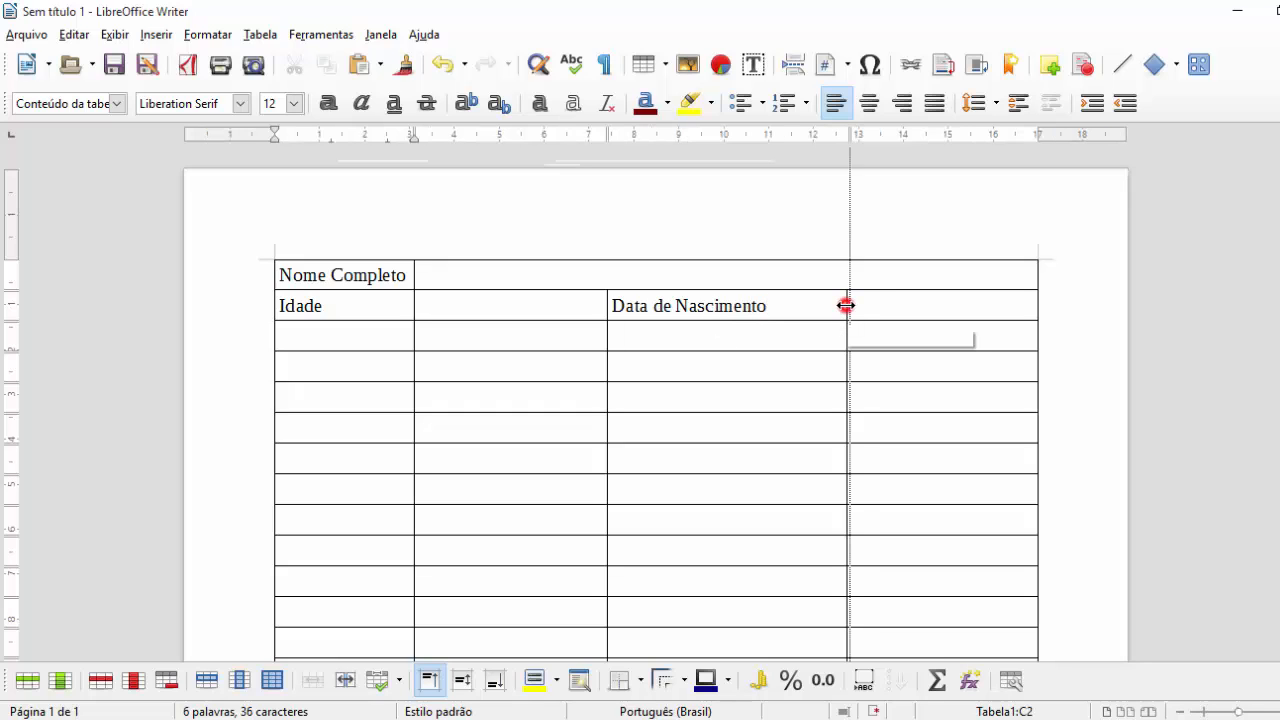
{"action": "left_click", "coordinate": [905, 103]}
{"action": "left_click", "coordinate": [889, 303]}
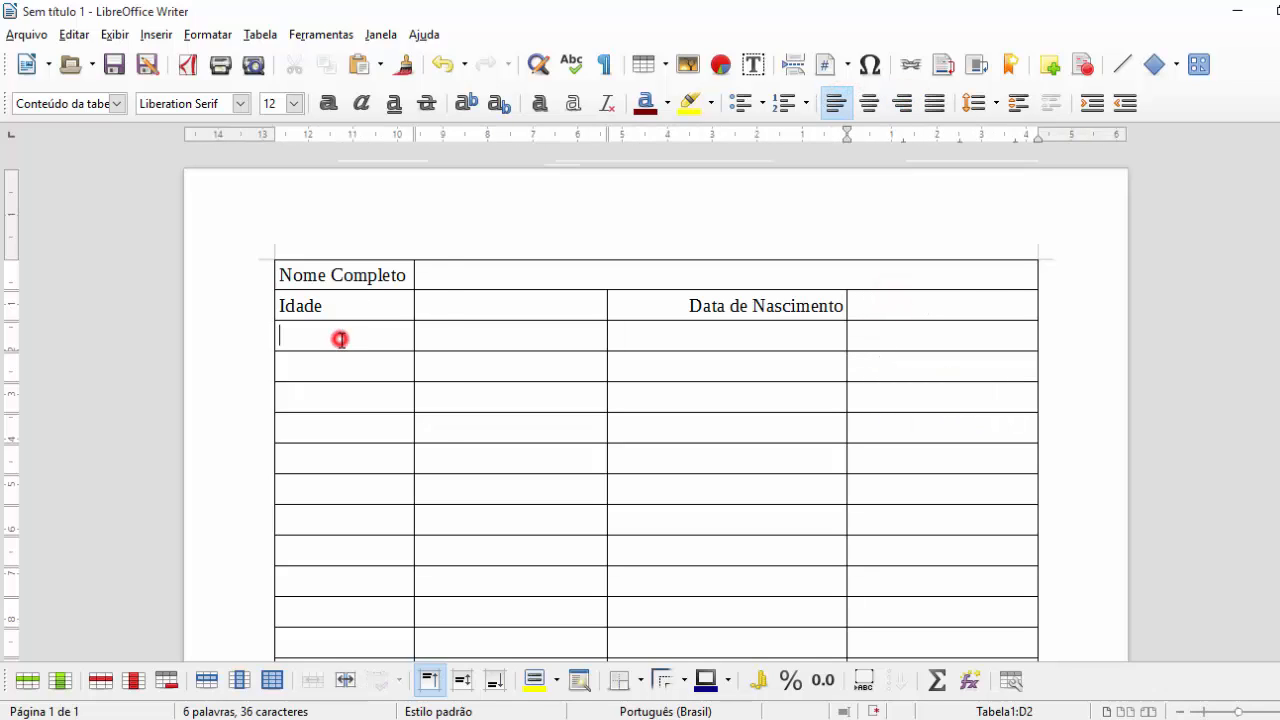
Step: Enter "Endereço" in the first cell of the third row and merge the three empty cells beside it
{"action": "type", "text": "Endereço"}
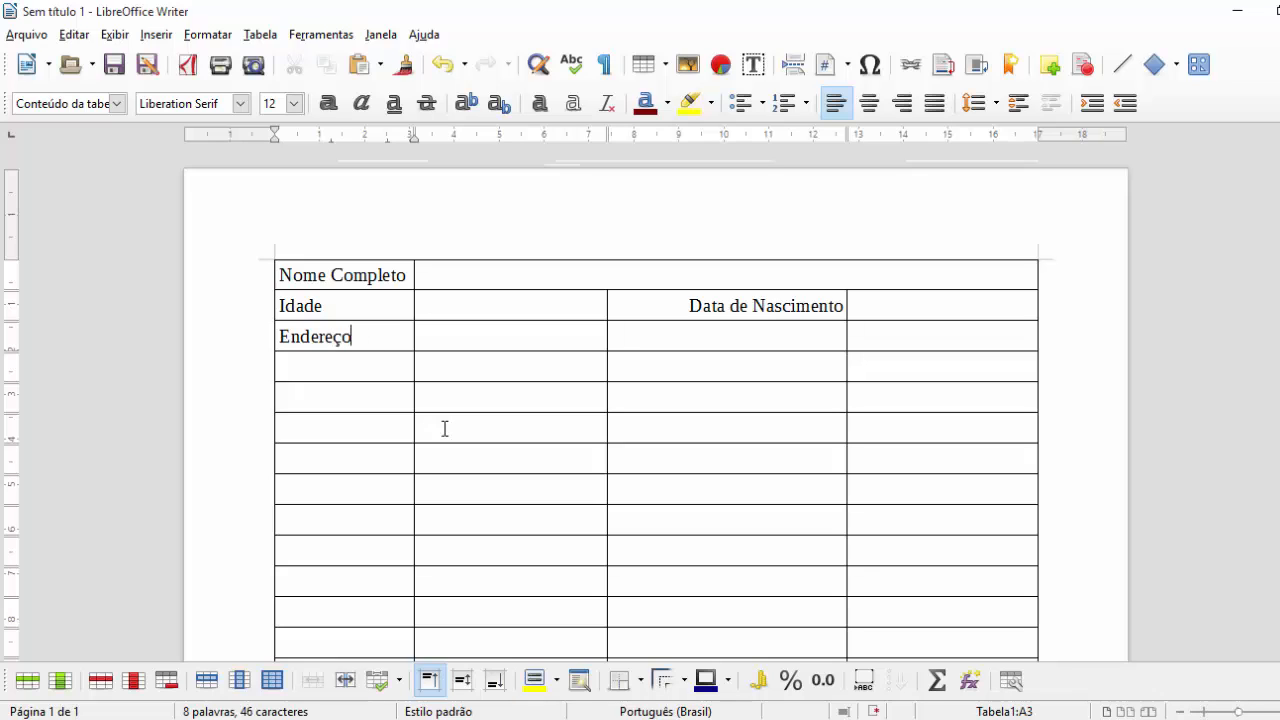
{"action": "left_click_drag", "start_coordinate": [582, 349], "coordinate": [860, 337]}
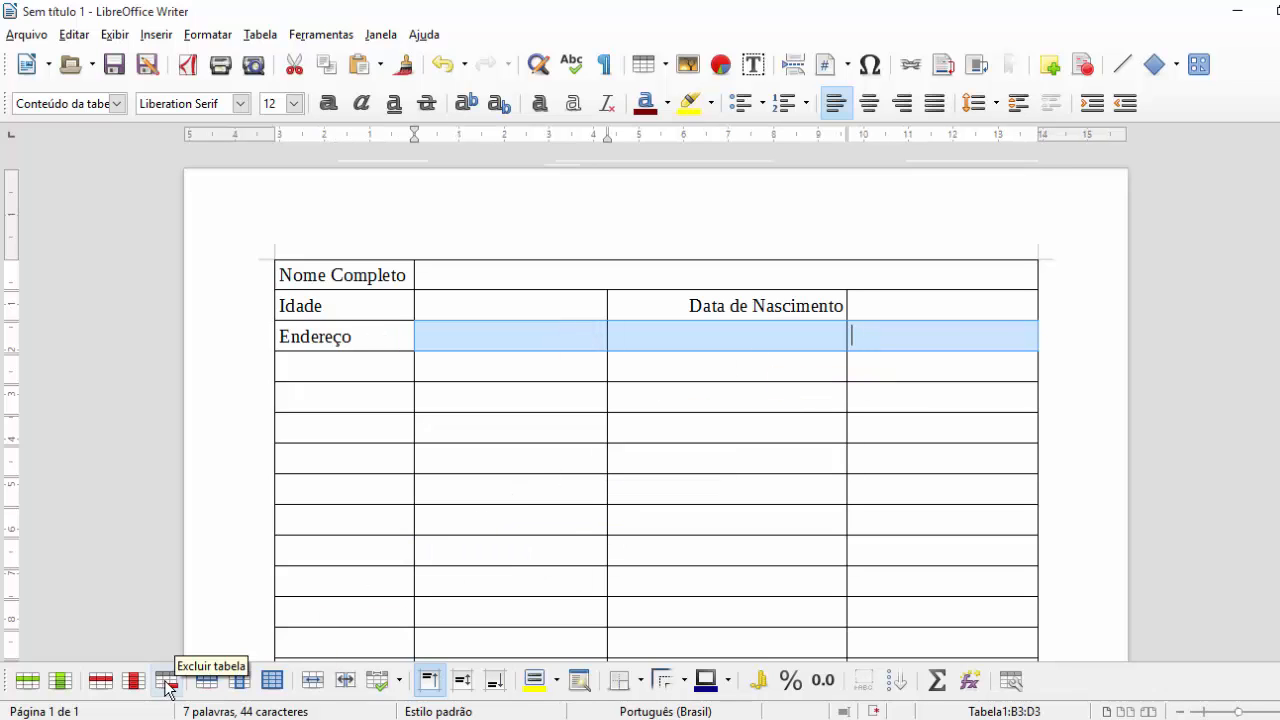
{"action": "left_click", "coordinate": [314, 681]}
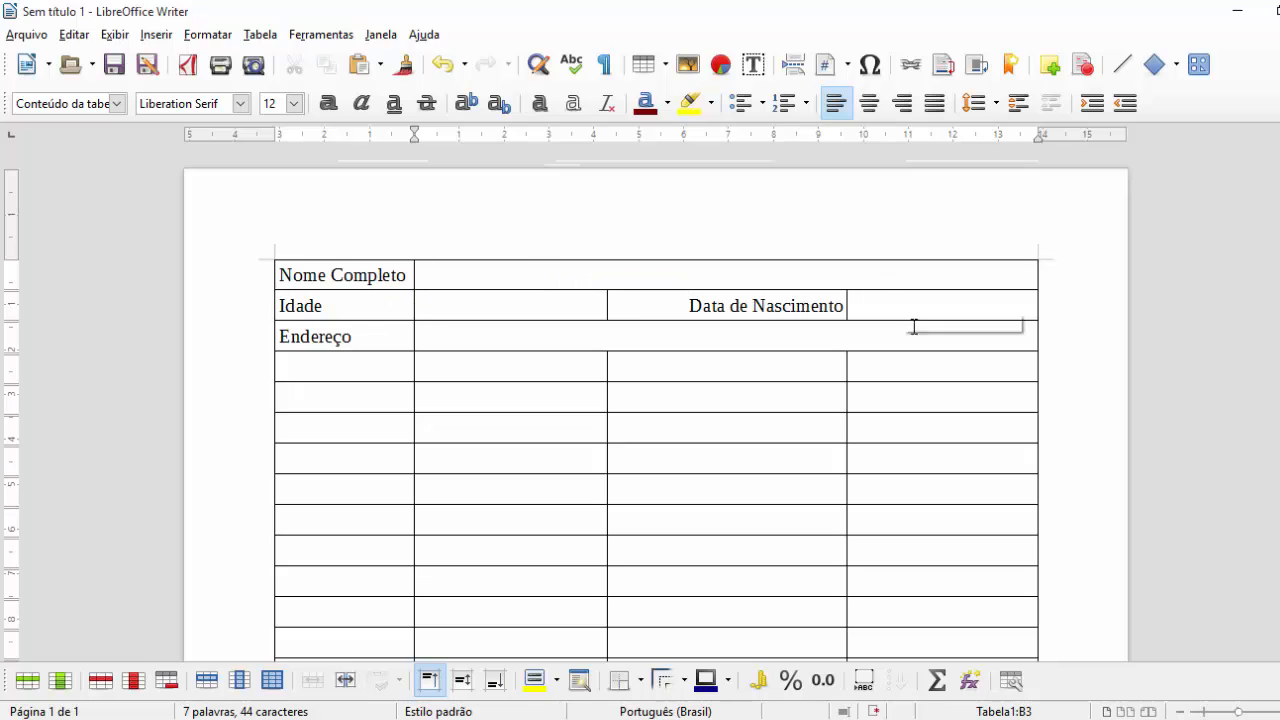
Step: Widen the second column to about 5.8 cm by shifting its divider toward "Data de Nascimento"
{"action": "left_click_drag", "start_coordinate": [607, 305], "coordinate": [671, 312]}
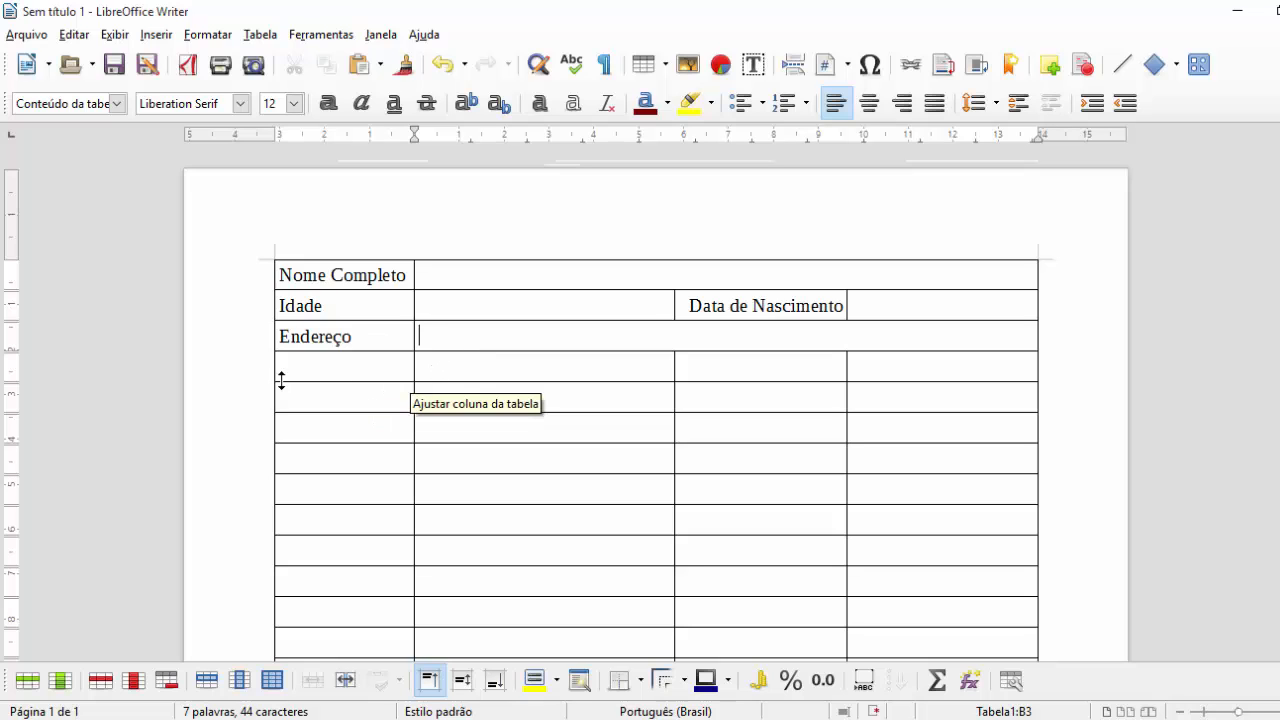
{"action": "left_click_drag", "start_coordinate": [251, 367], "coordinate": [822, 540]}
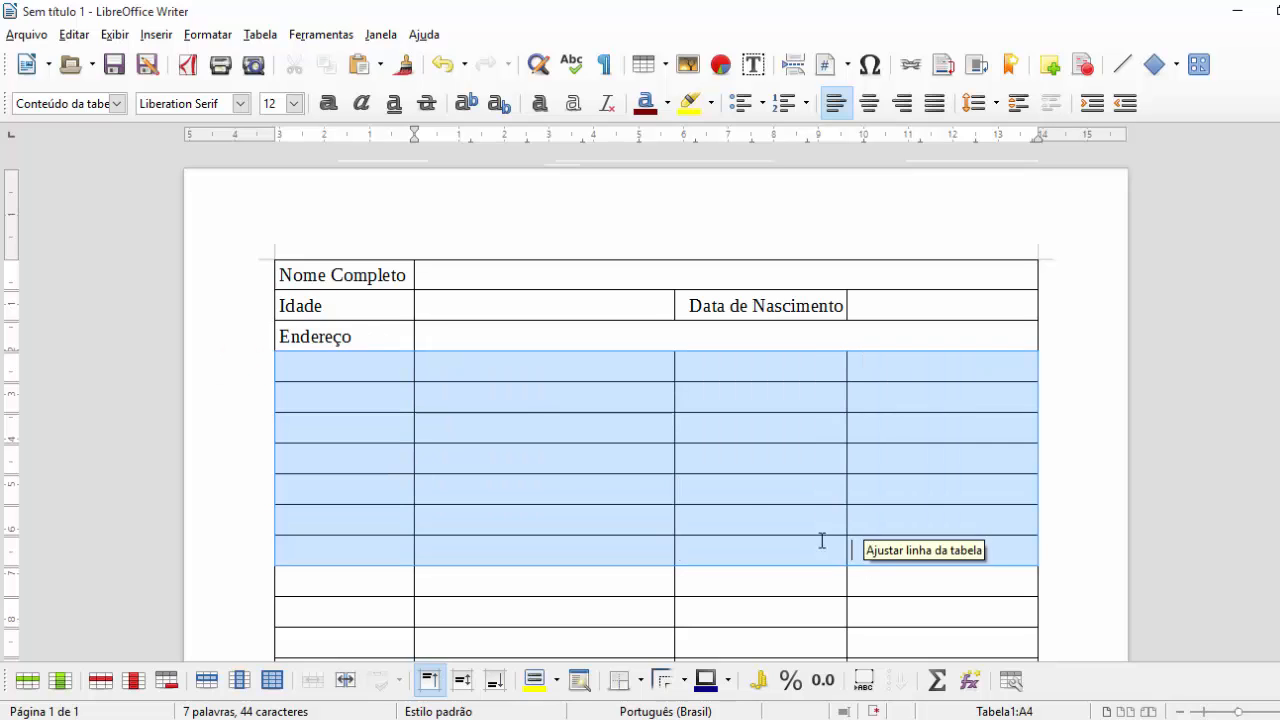
{"action": "left_click", "coordinate": [520, 415]}
Step: Delete all the empty rows below the "Endereço" row
{"action": "left_click", "coordinate": [340, 360]}
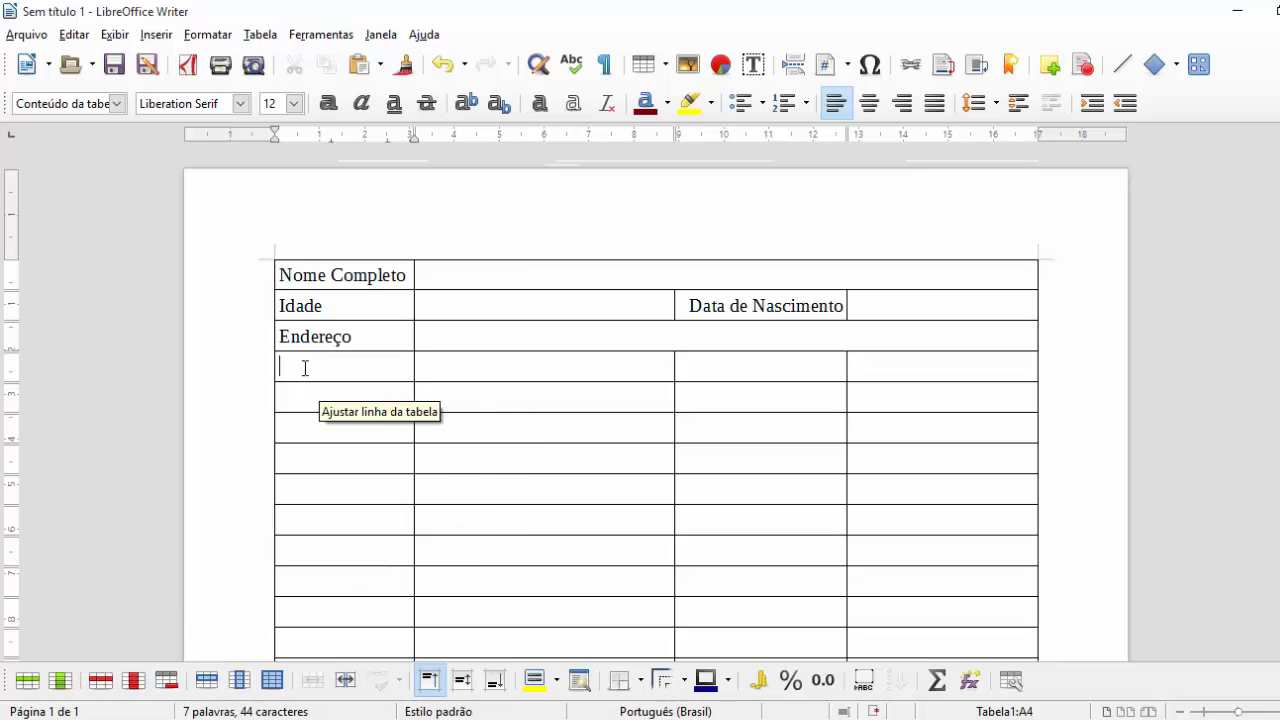
{"action": "left_click", "coordinate": [97, 679]}
{"action": "left_click", "coordinate": [99, 680]}
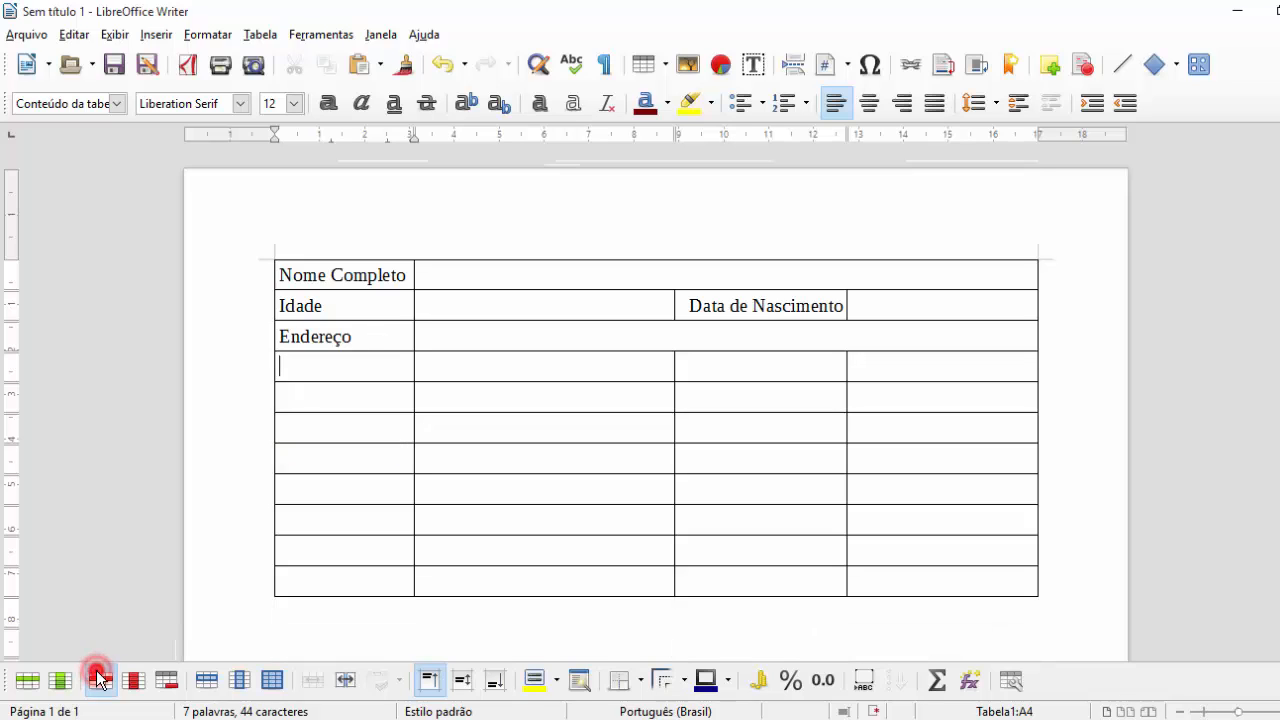
{"action": "left_click", "coordinate": [99, 680]}
{"action": "left_click", "coordinate": [99, 680]}
{"action": "left_click", "coordinate": [99, 680]}
{"action": "left_click", "coordinate": [99, 680]}
{"action": "left_click", "coordinate": [99, 680]}
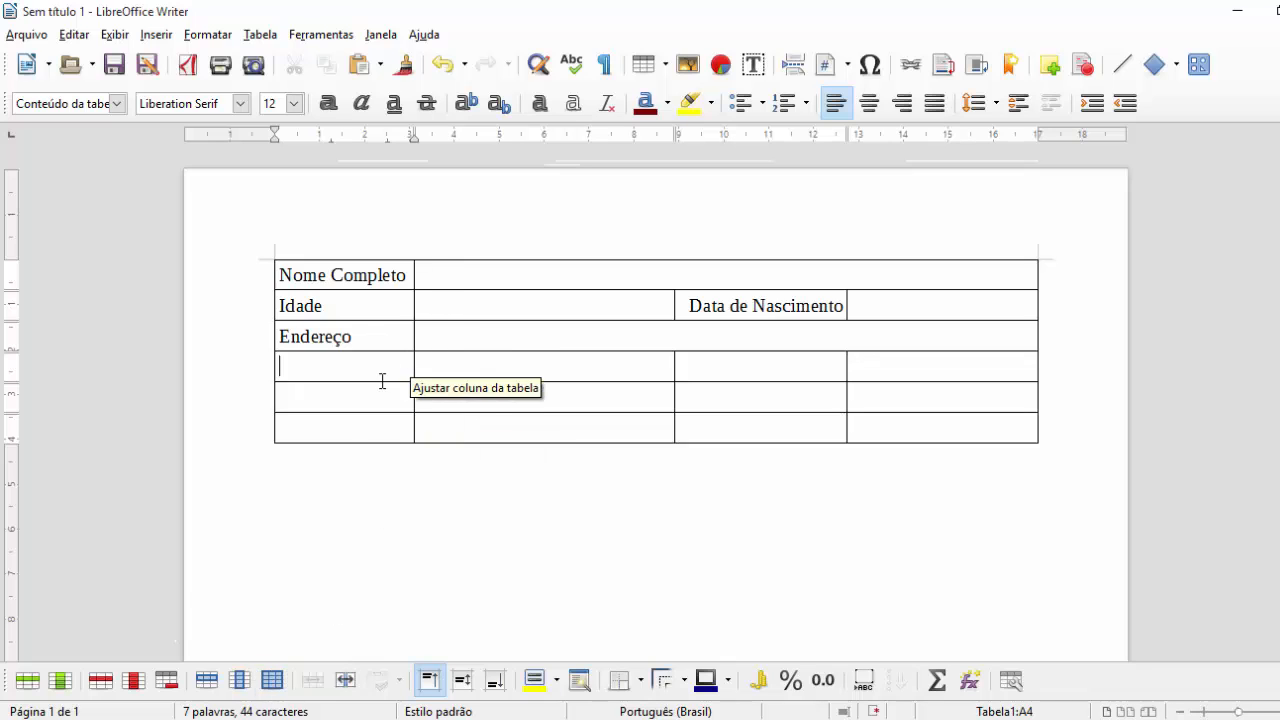
{"action": "left_click", "coordinate": [100, 683]}
{"action": "left_click", "coordinate": [100, 683]}
{"action": "left_click", "coordinate": [100, 683]}
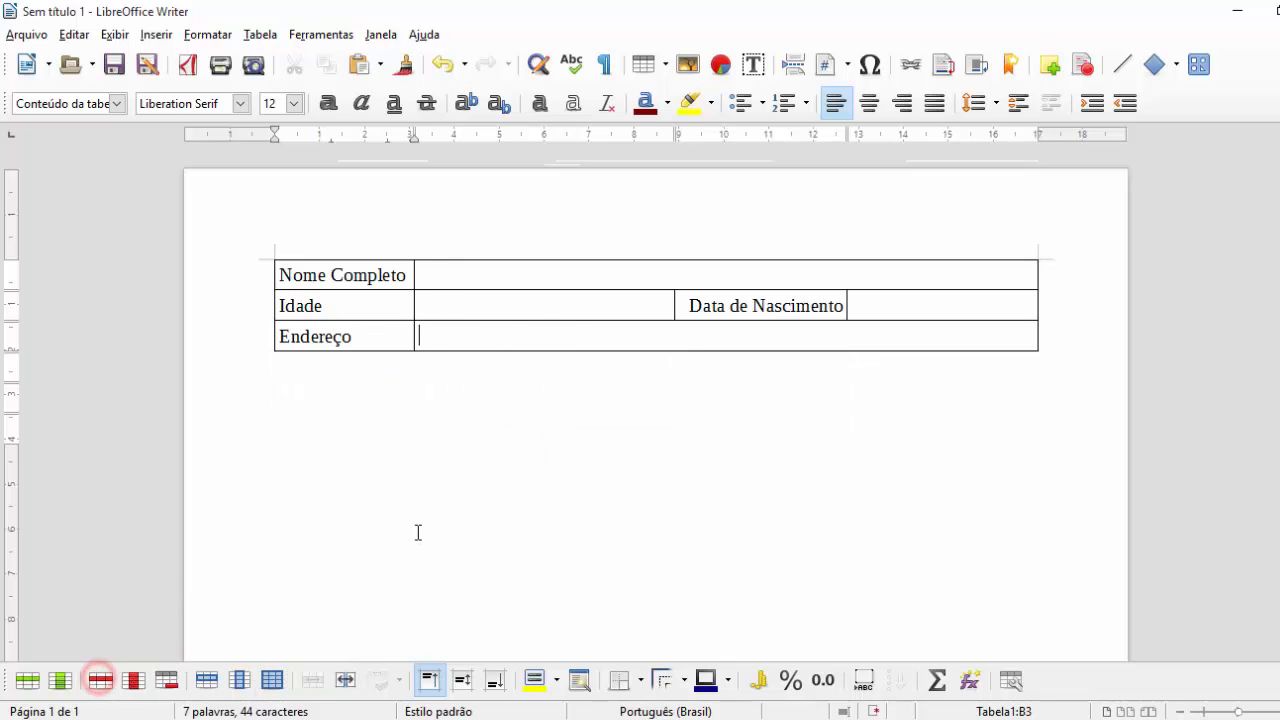
Step: Set the font size of the whole table to 10
{"action": "left_click", "coordinate": [272, 680]}
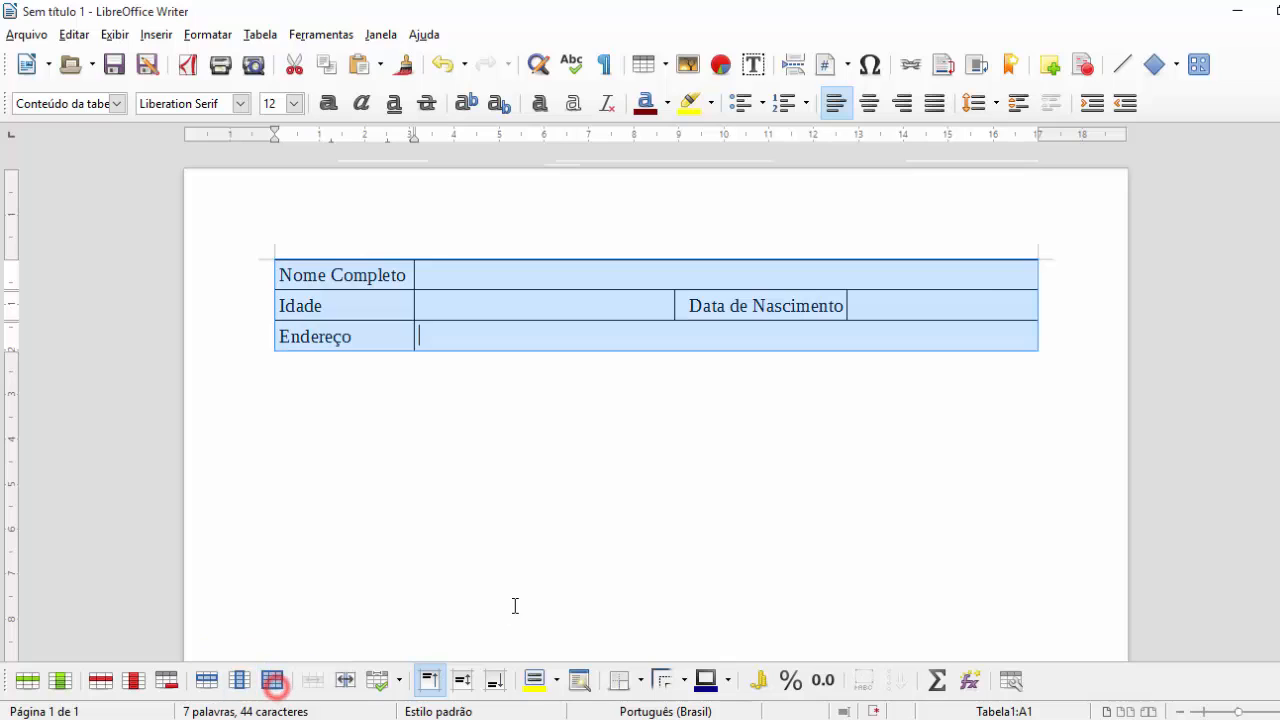
{"action": "left_click", "coordinate": [294, 103]}
{"action": "left_click", "coordinate": [270, 138]}
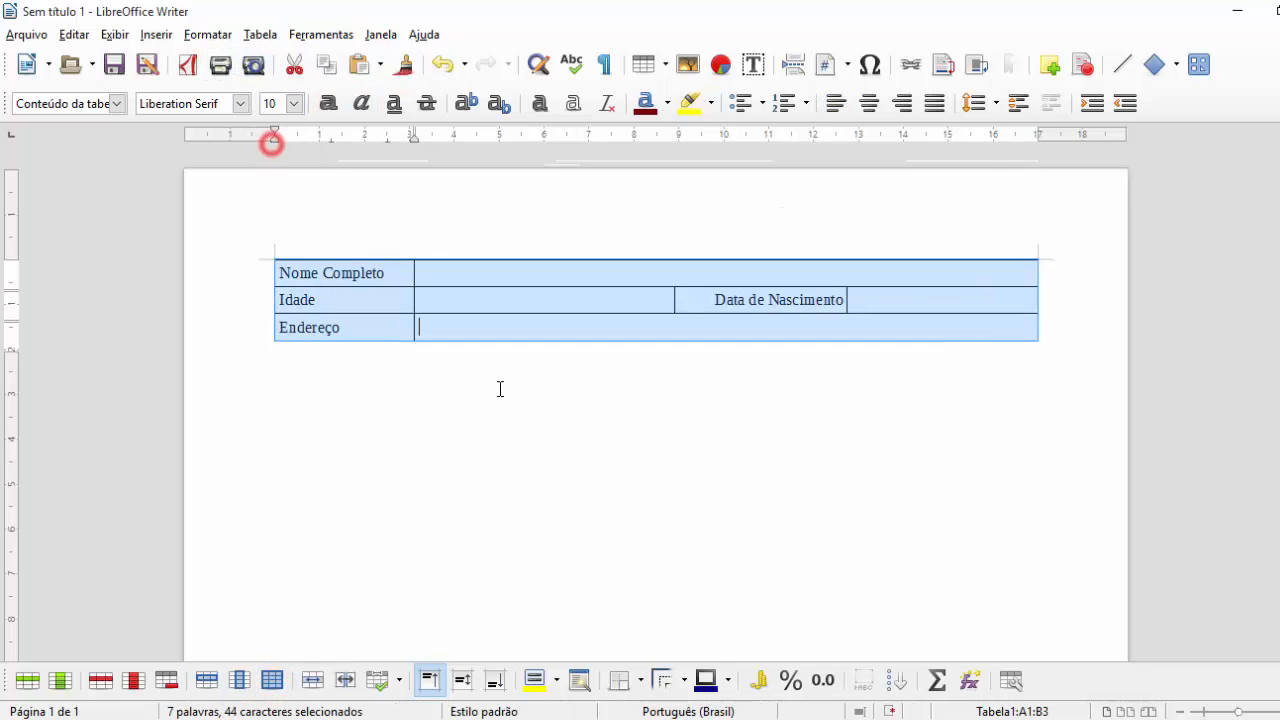
{"action": "left_click", "coordinate": [504, 311]}
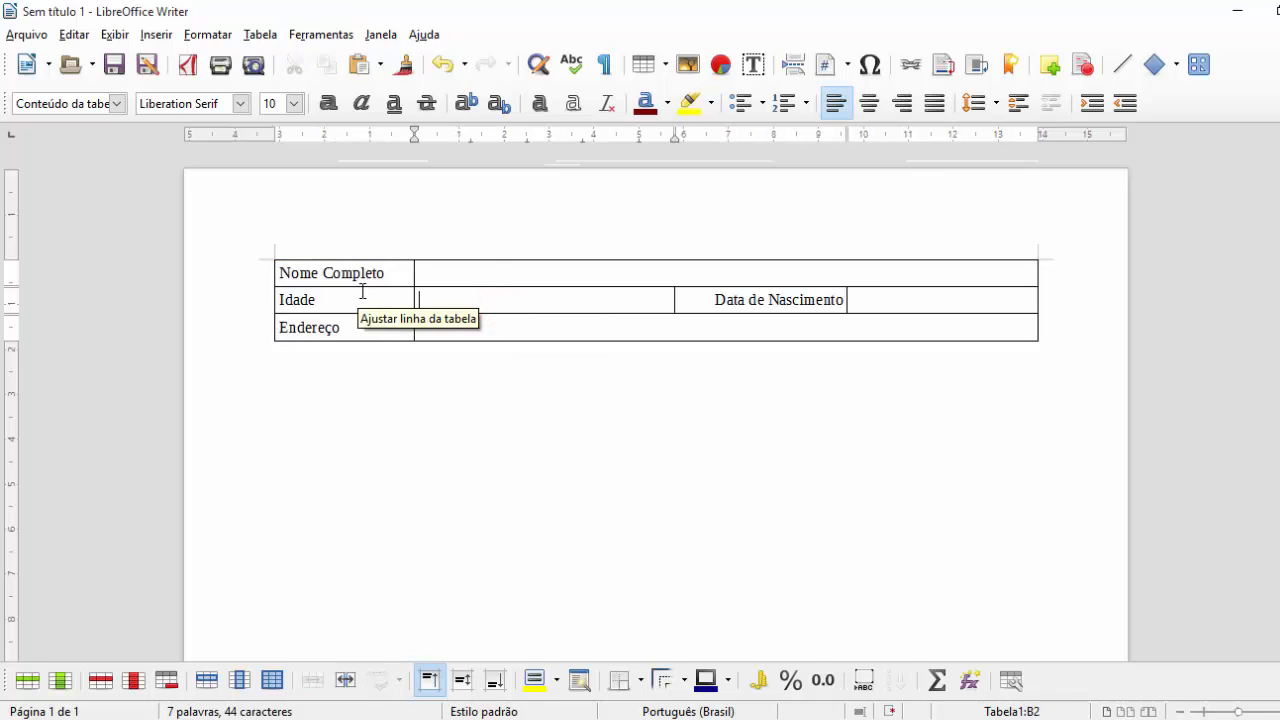
Step: Insert a second table with 2 columns and 1 row below the first table
{"action": "left_click", "coordinate": [361, 364]}
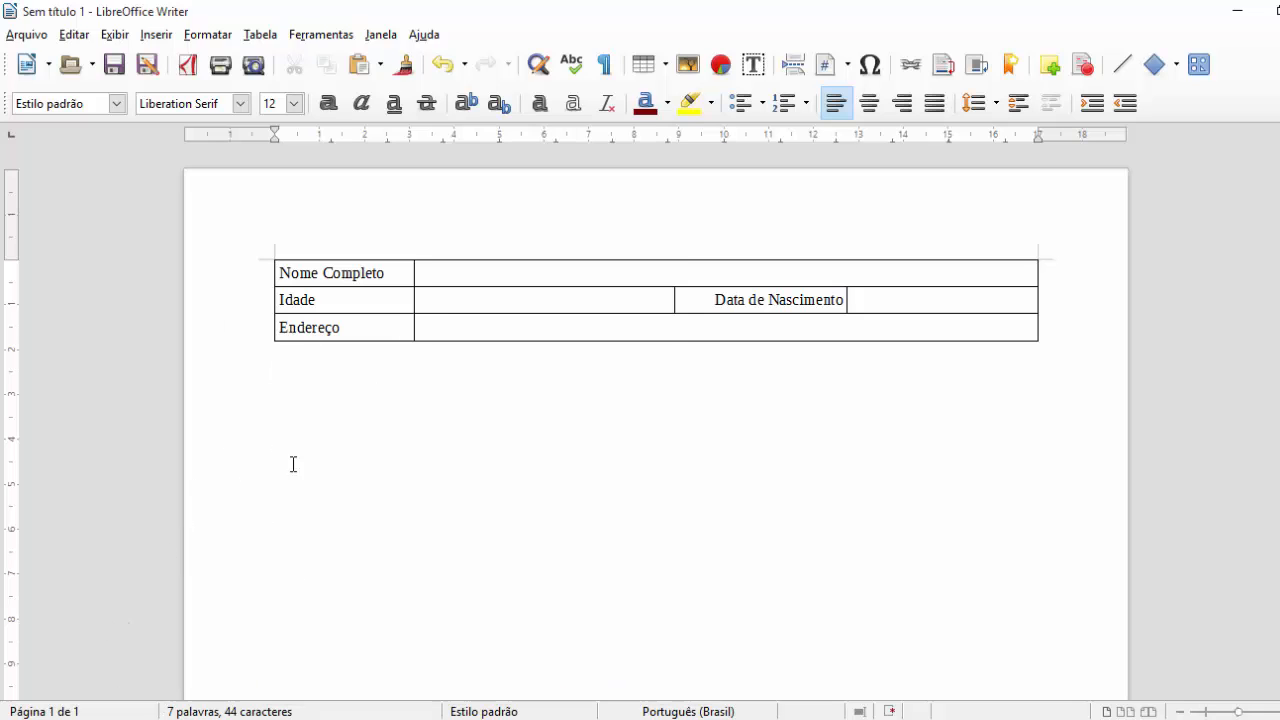
{"action": "left_click", "coordinate": [270, 30]}
{"action": "left_click", "coordinate": [290, 61]}
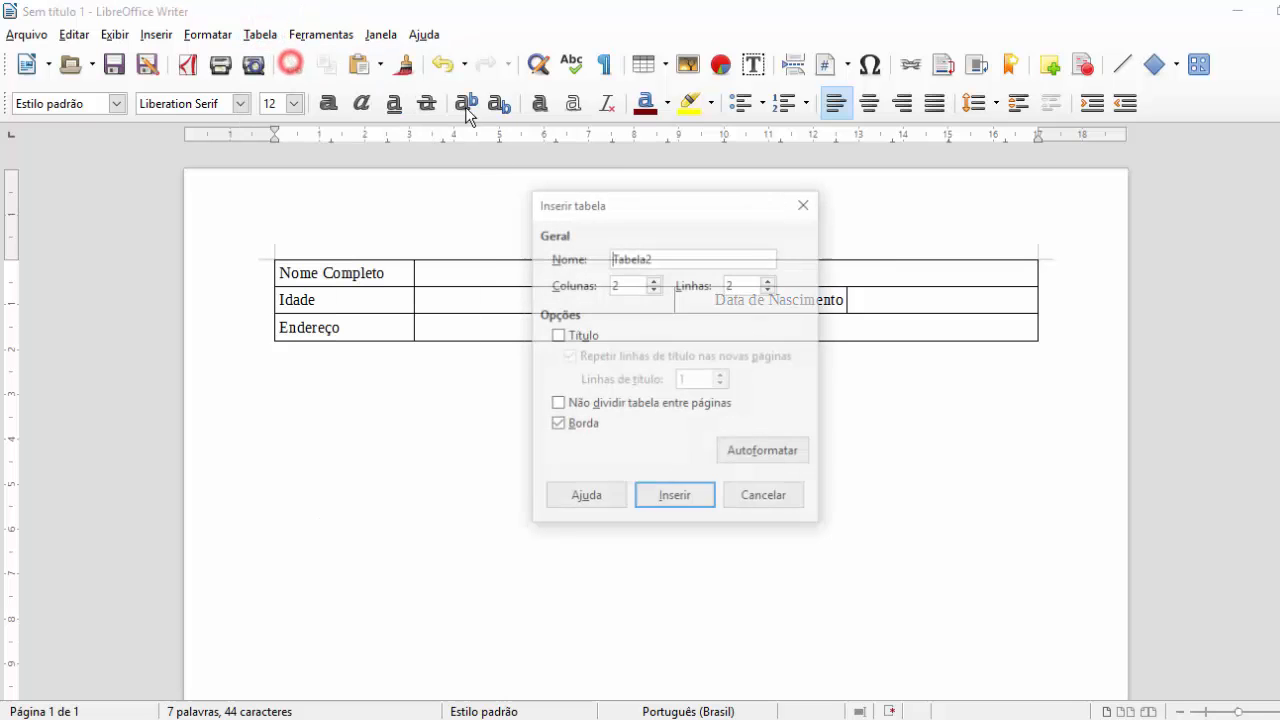
{"action": "double_click", "coordinate": [679, 259]}
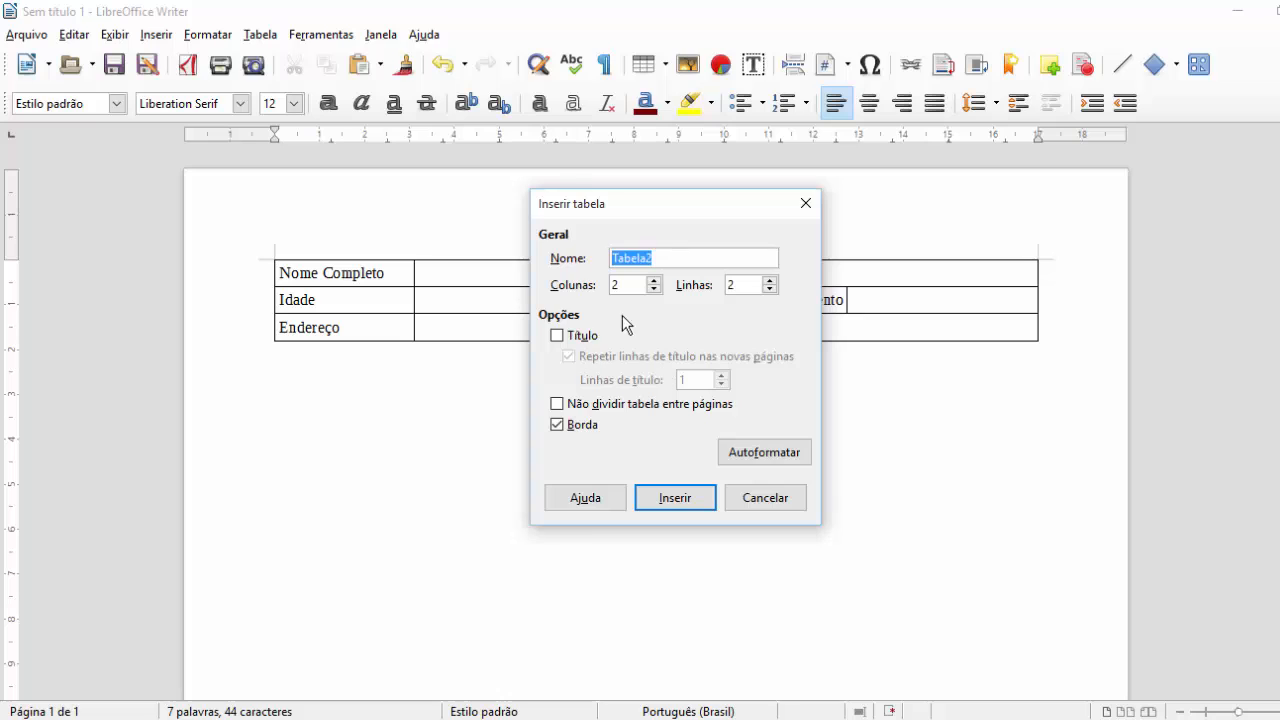
{"action": "double_click", "coordinate": [634, 286]}
{"action": "double_click", "coordinate": [751, 286]}
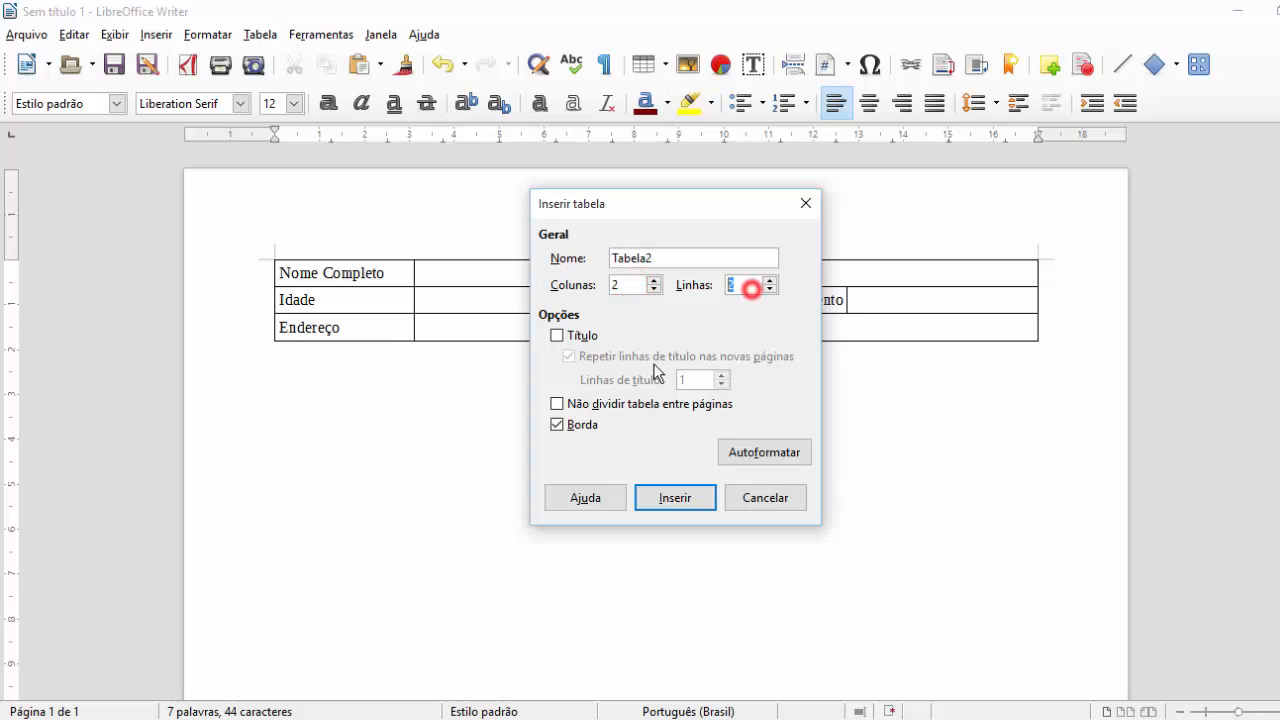
{"action": "type", "text": "1"}
{"action": "left_click", "coordinate": [671, 499]}
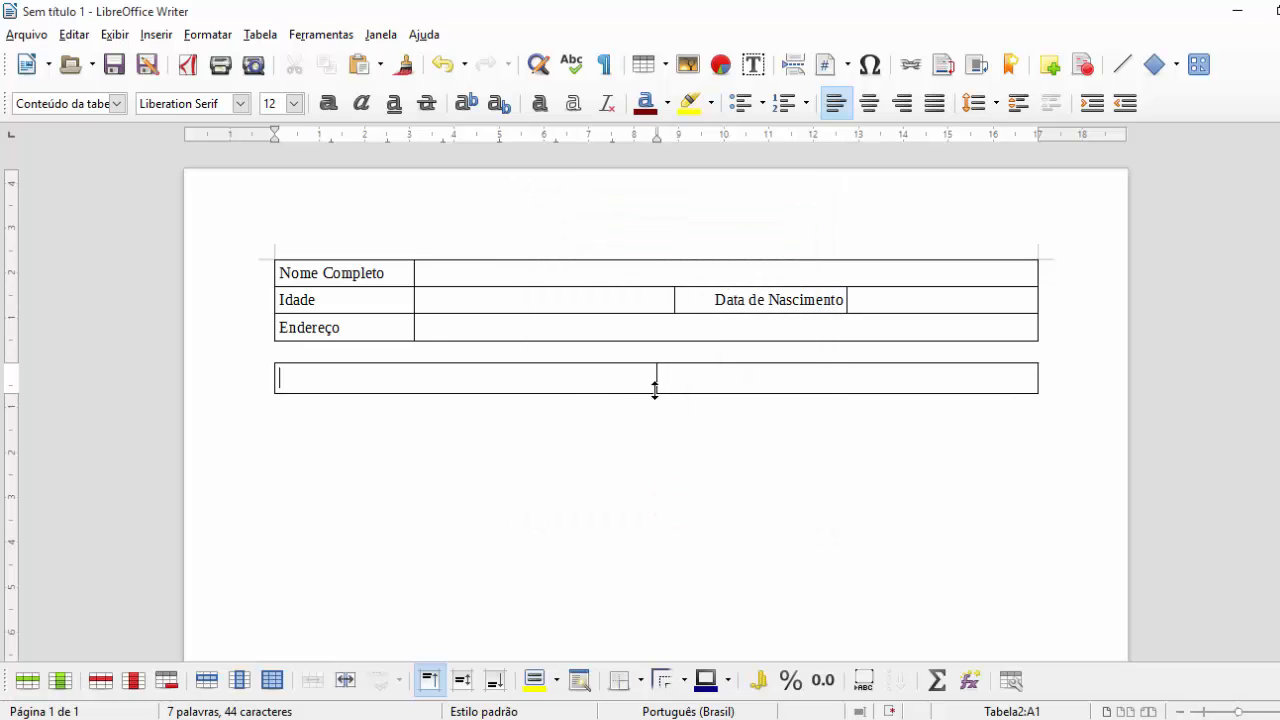
Step: Narrow the new table's first column to about 3.6 cm and enter "Emprego Atual:" in it
{"action": "left_click_drag", "start_coordinate": [657, 381], "coordinate": [435, 383]}
{"action": "type", "text": "Emprego Atual:"}
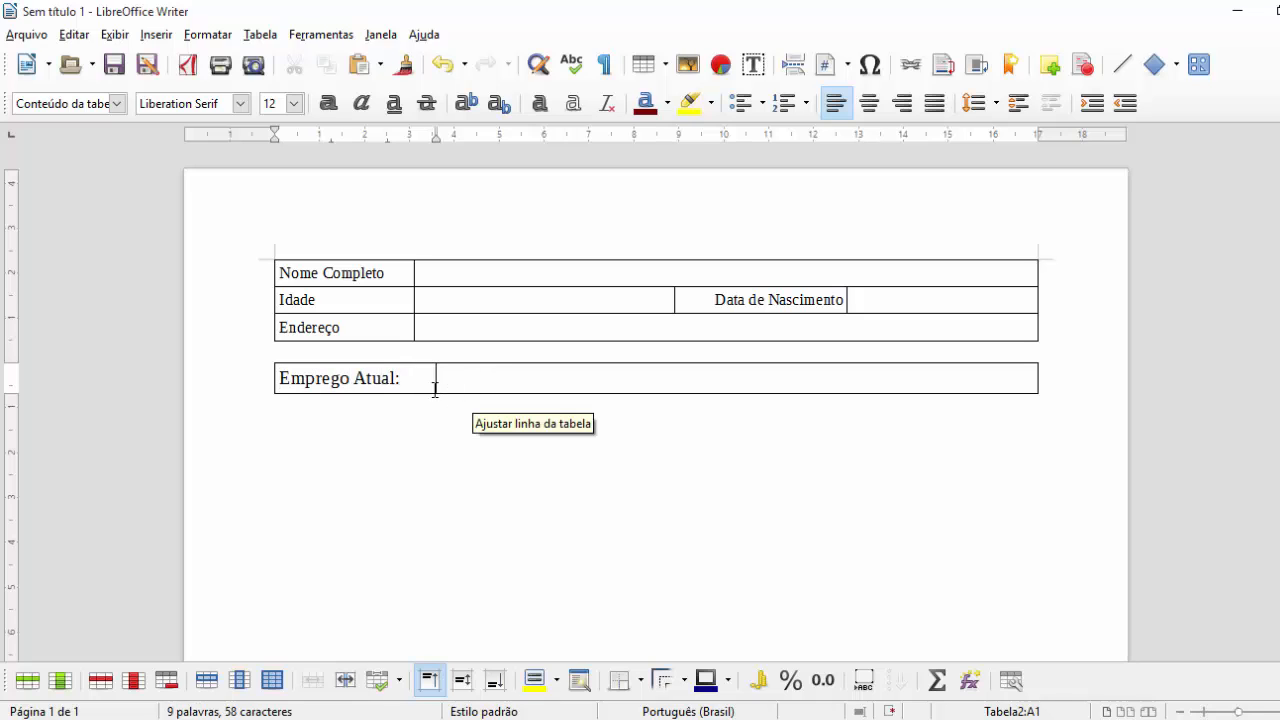
Step: Remove the blank paragraph between the two tables so they sit directly against each other
{"action": "left_click", "coordinate": [291, 347]}
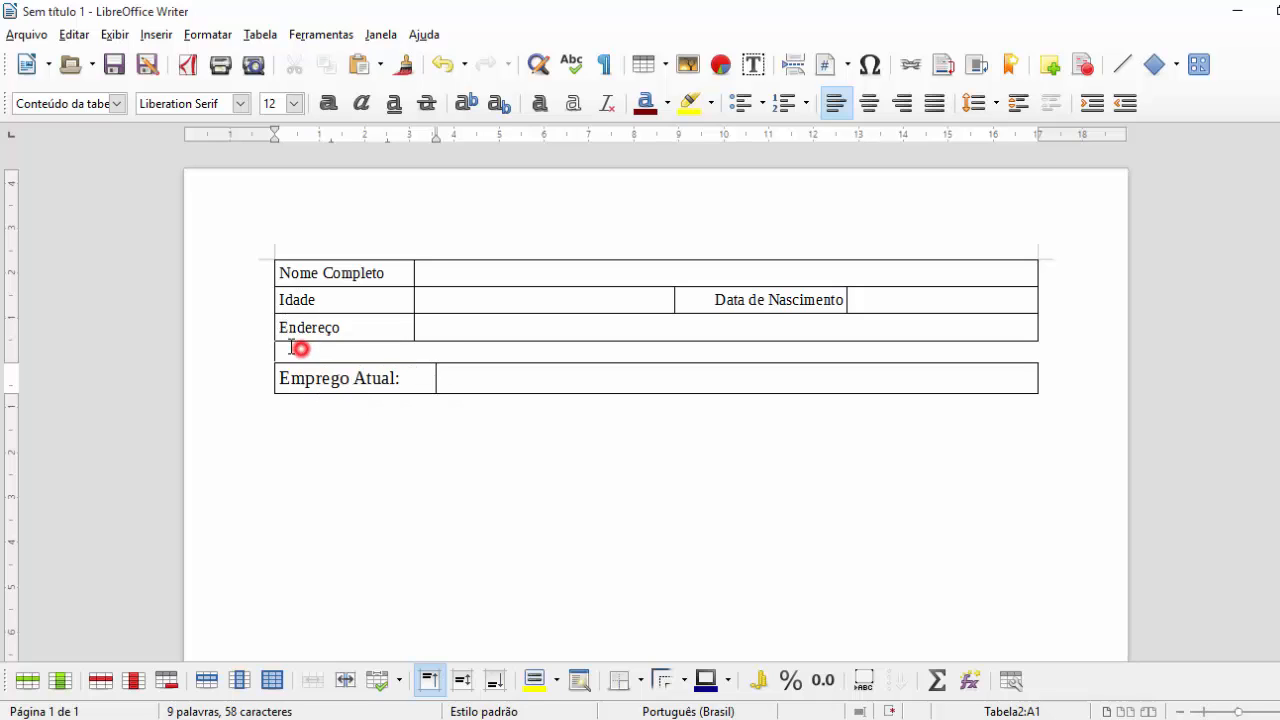
{"action": "left_click", "coordinate": [506, 383]}
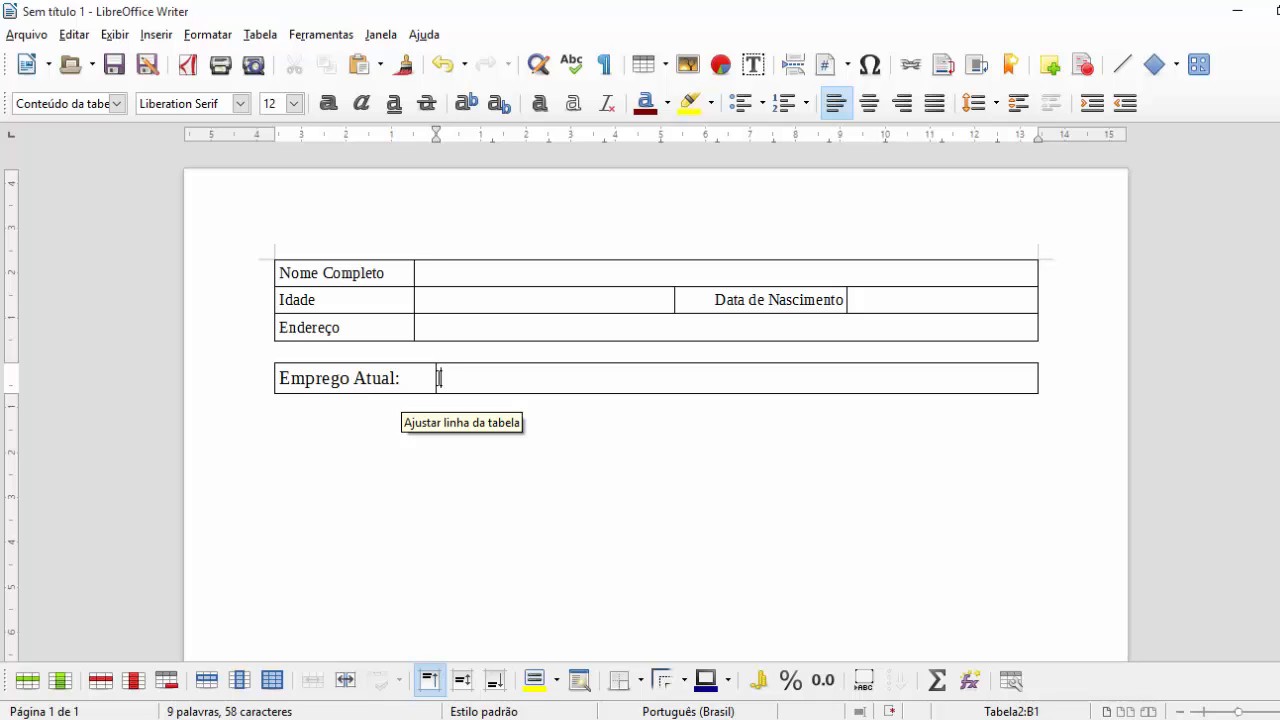
{"action": "left_click", "coordinate": [417, 353]}
{"action": "key", "text": "Delete"}
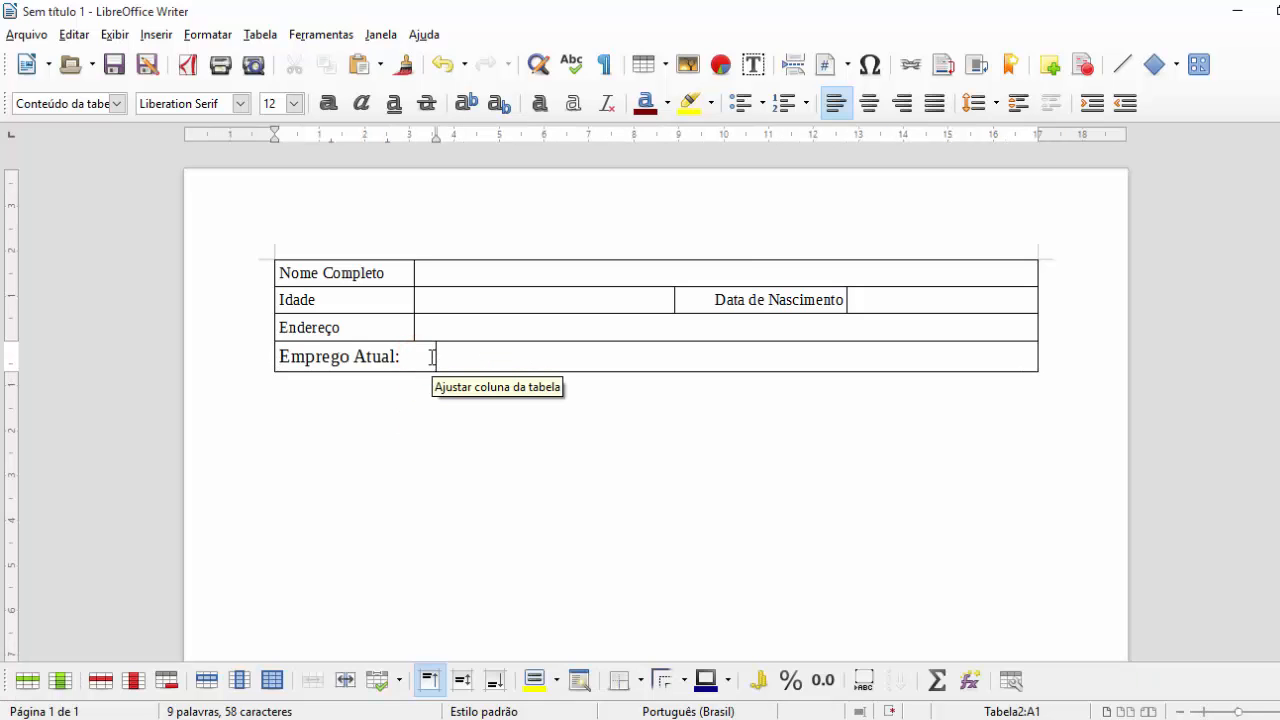
Step: Resize the upper table's first column to about 2.7 cm and second to about 6.8 cm, and the lower table's first to about 3.3 cm
{"action": "mouse_move", "coordinate": [436, 355]}
{"action": "left_mouse_down"}
{"action": "mouse_move", "coordinate": [424, 357]}
{"action": "mouse_move", "coordinate": [449, 360]}
{"action": "mouse_move", "coordinate": [423, 357]}
{"action": "mouse_move", "coordinate": [414, 317]}
{"action": "mouse_move", "coordinate": [394, 322]}
{"action": "left_mouse_up"}
{"action": "left_click", "coordinate": [411, 320]}
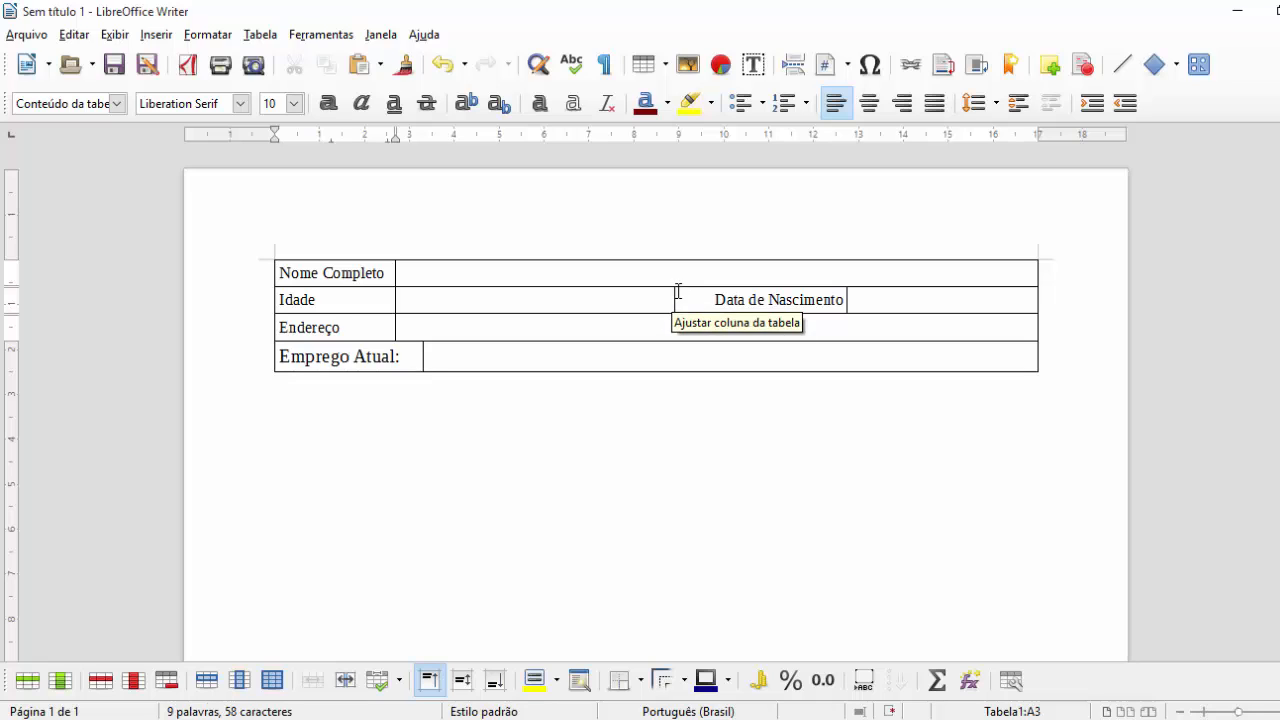
{"action": "left_click_drag", "start_coordinate": [677, 291], "coordinate": [702, 292]}
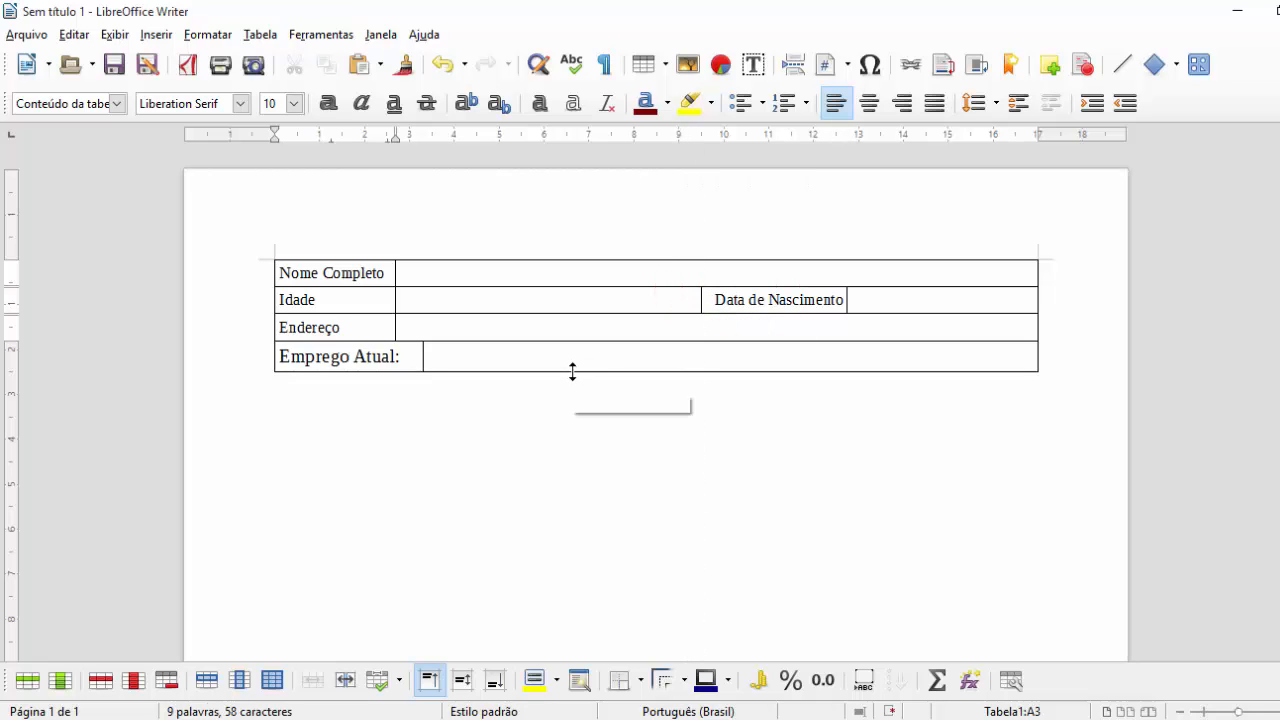
Step: Set the font size of the whole "Emprego Atual:" table to 10
{"action": "left_click", "coordinate": [400, 391]}
{"action": "left_click", "coordinate": [364, 362]}
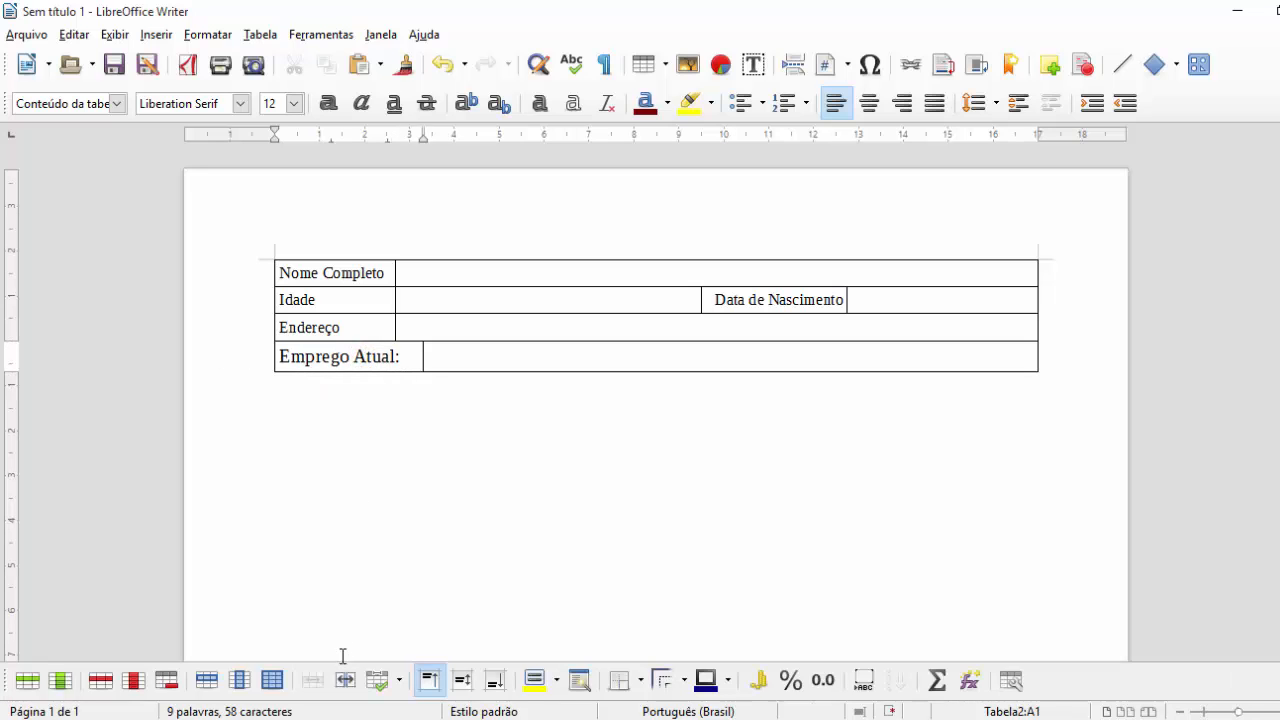
{"action": "left_click", "coordinate": [272, 680]}
{"action": "left_click", "coordinate": [294, 103]}
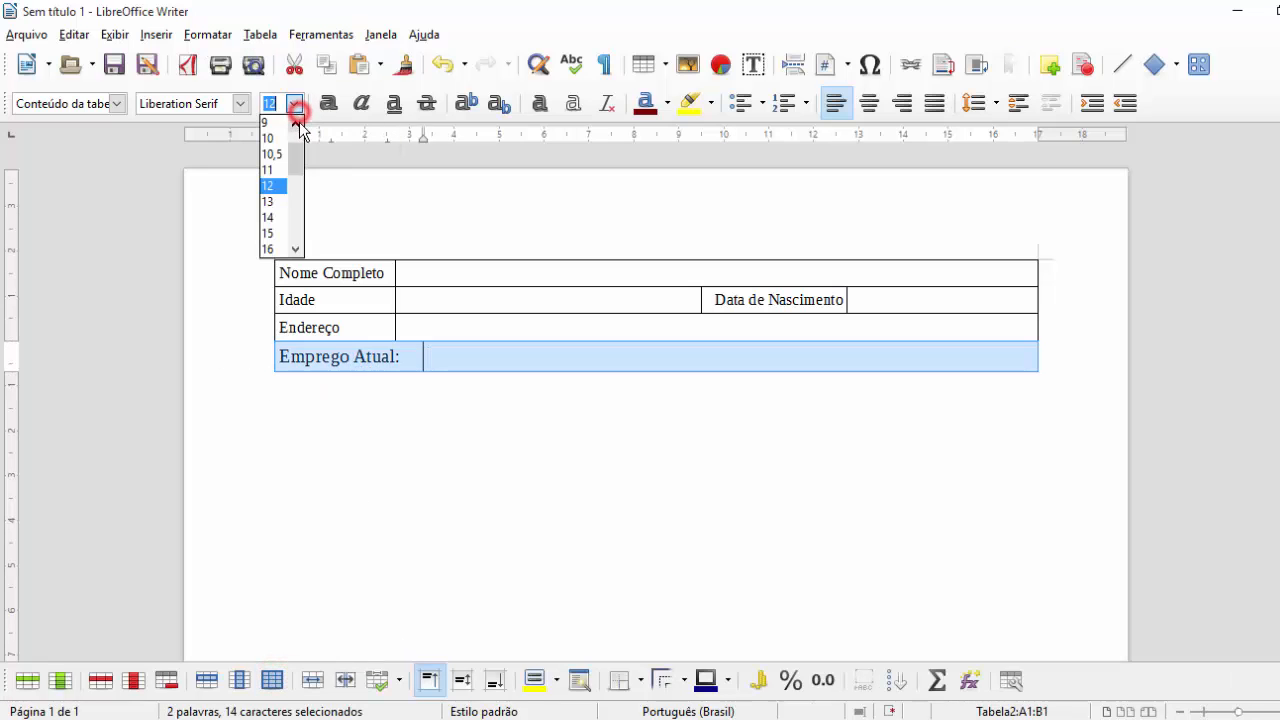
{"action": "left_click", "coordinate": [292, 134]}
{"action": "left_click", "coordinate": [268, 185]}
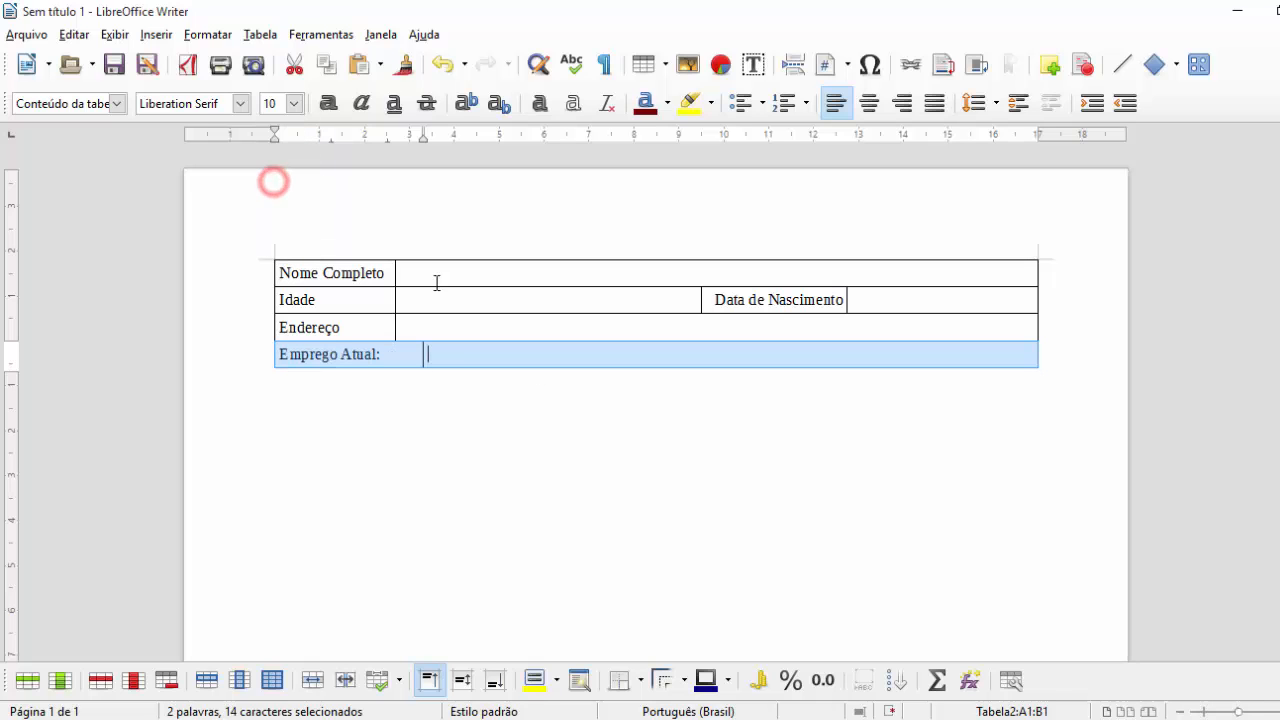
Step: Insert a 1 x 1 table below the "Emprego Atual:" table, leaving one blank line between them
{"action": "left_click", "coordinate": [471, 303]}
{"action": "left_click", "coordinate": [569, 371]}
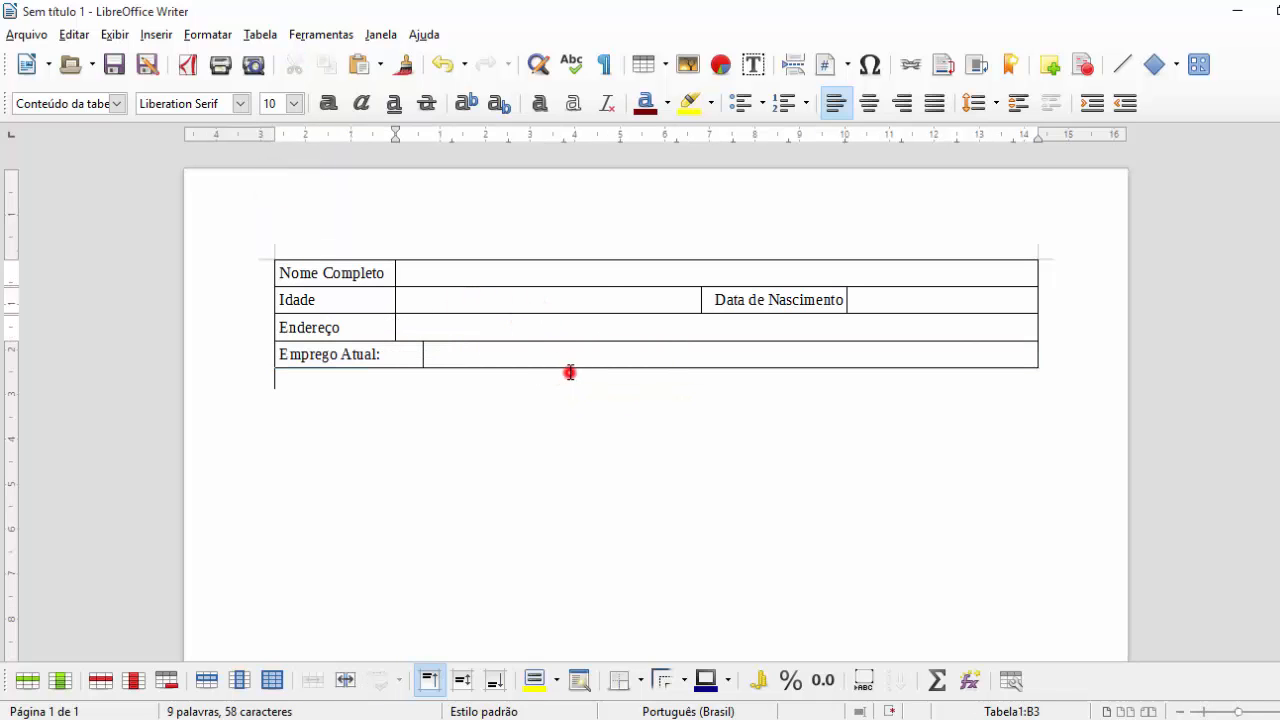
{"action": "left_click", "coordinate": [527, 384]}
{"action": "key", "text": "Return"}
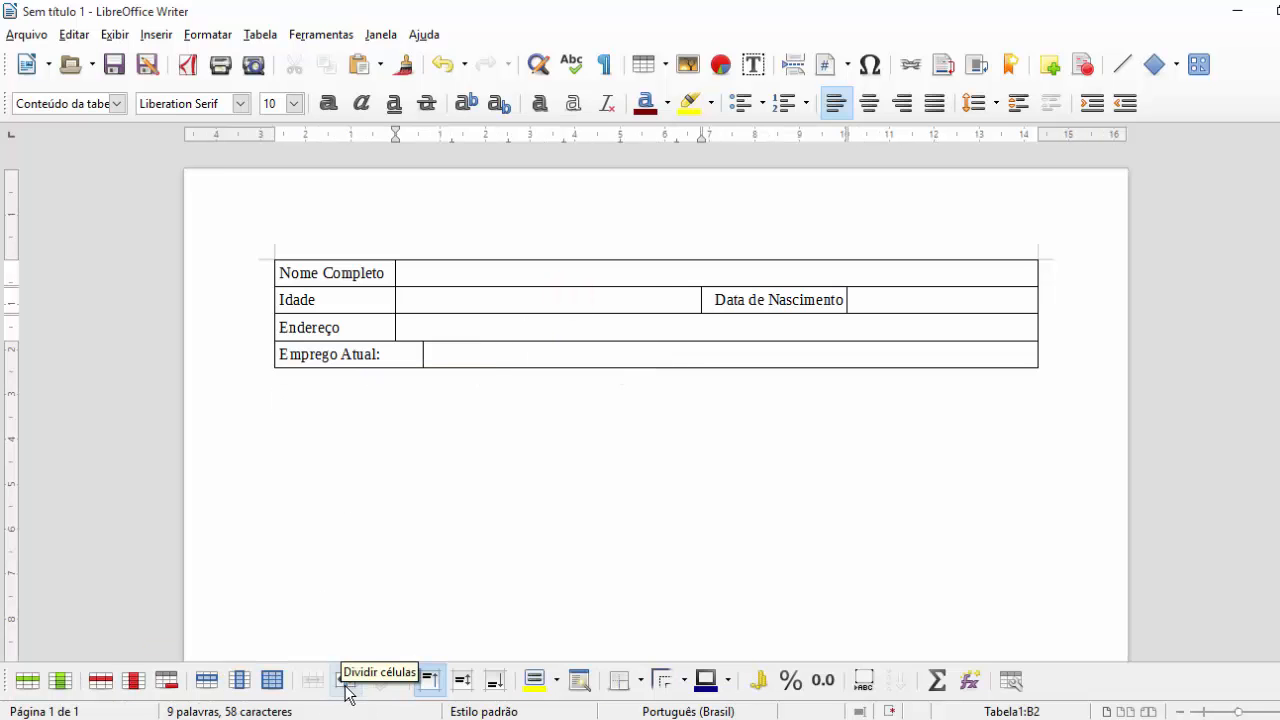
{"action": "left_click", "coordinate": [297, 402]}
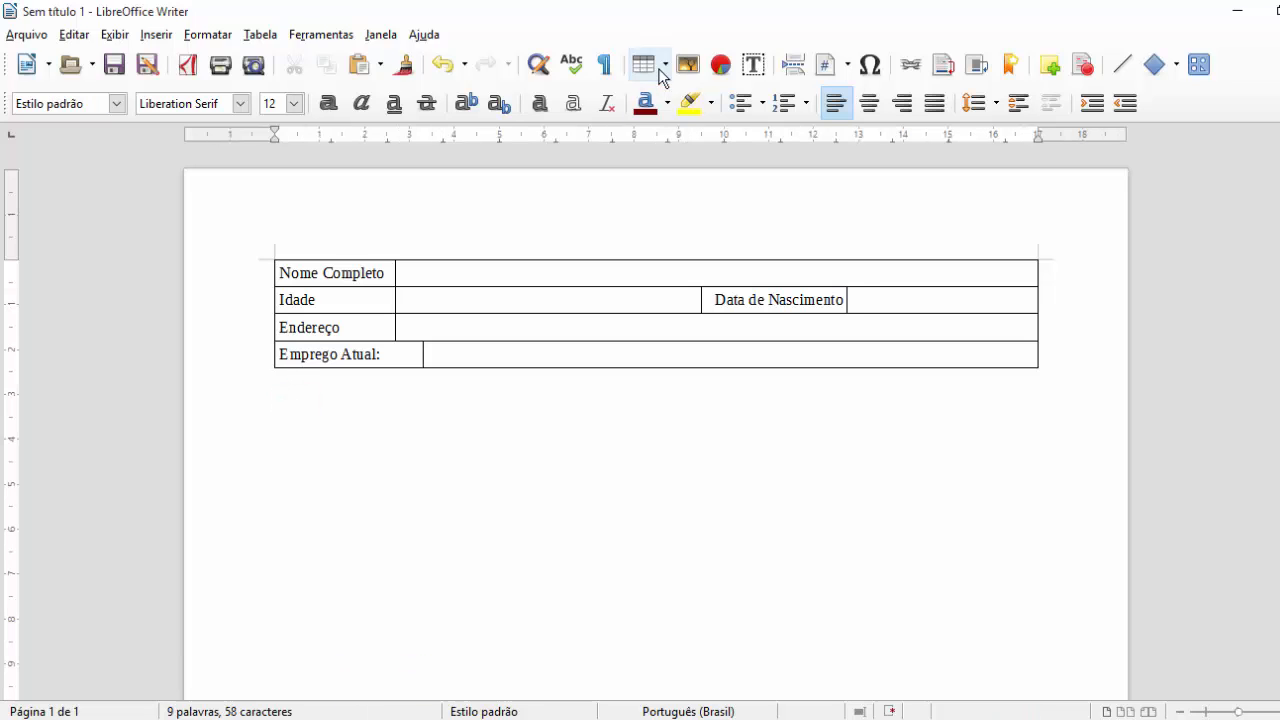
{"action": "left_click", "coordinate": [658, 70]}
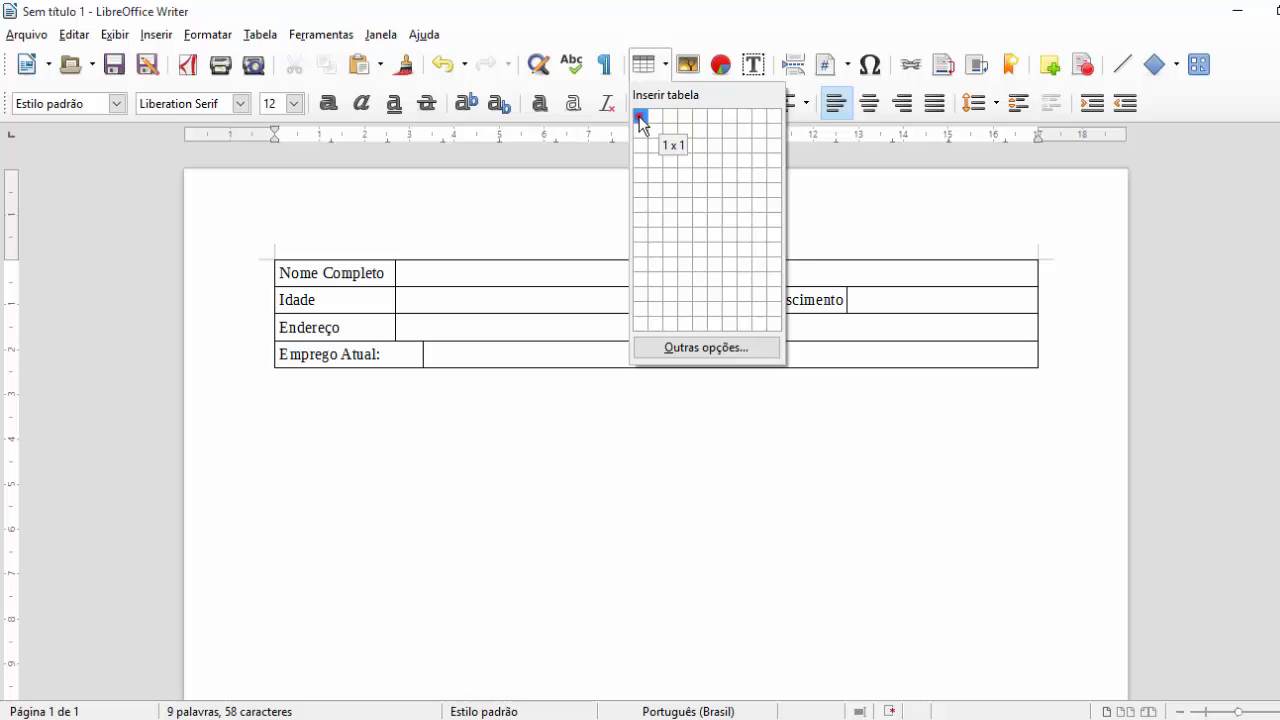
{"action": "left_click", "coordinate": [640, 118]}
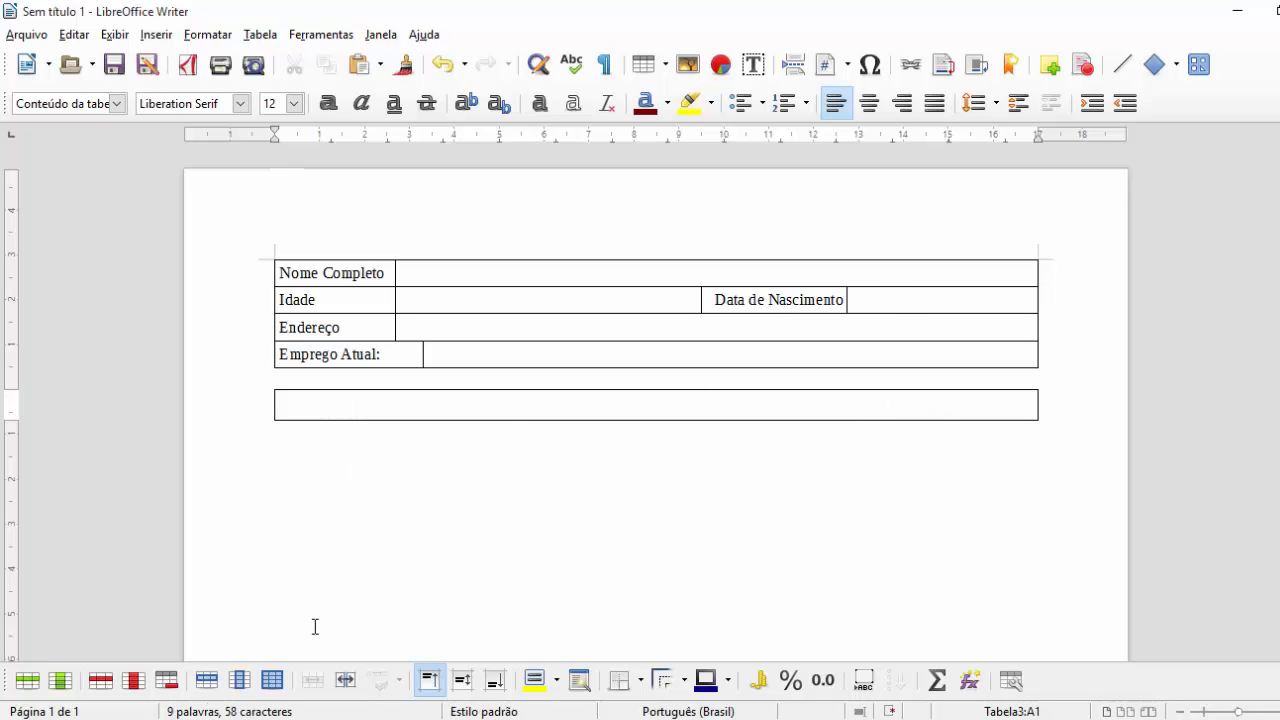
Step: Split the new table's single cell vertically into 20 cells
{"action": "left_click", "coordinate": [346, 681]}
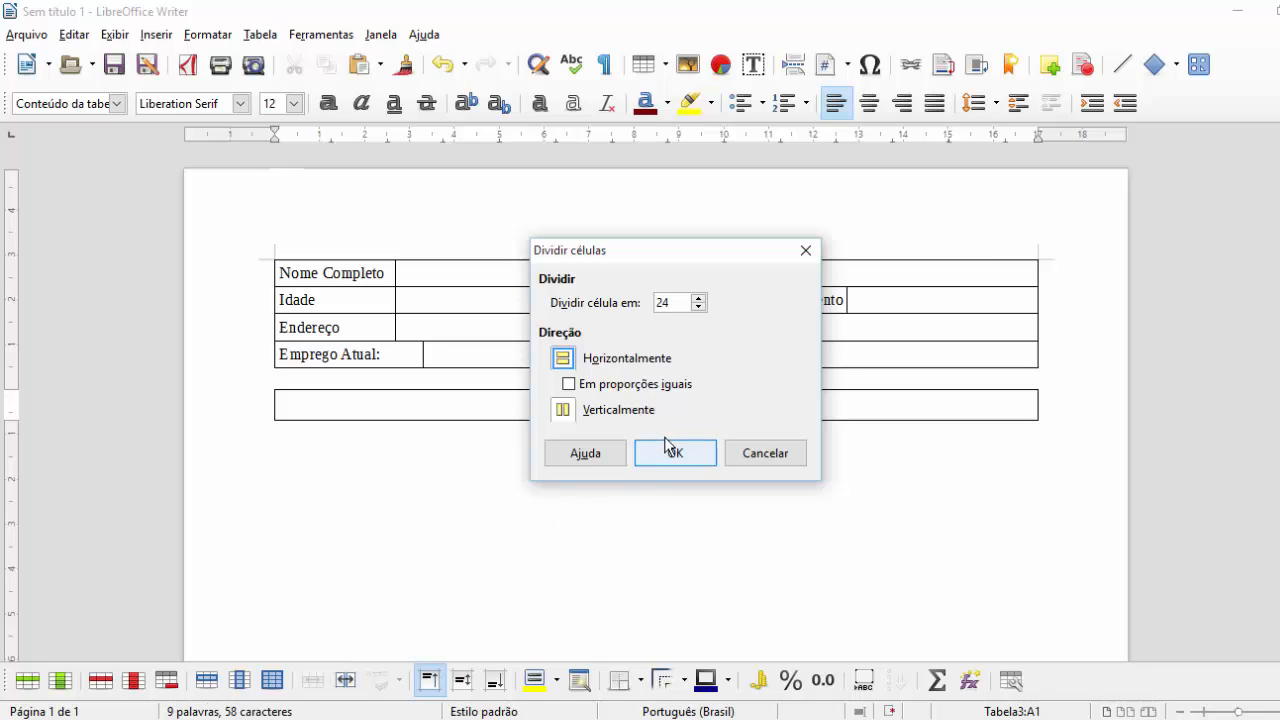
{"action": "left_click", "coordinate": [626, 388]}
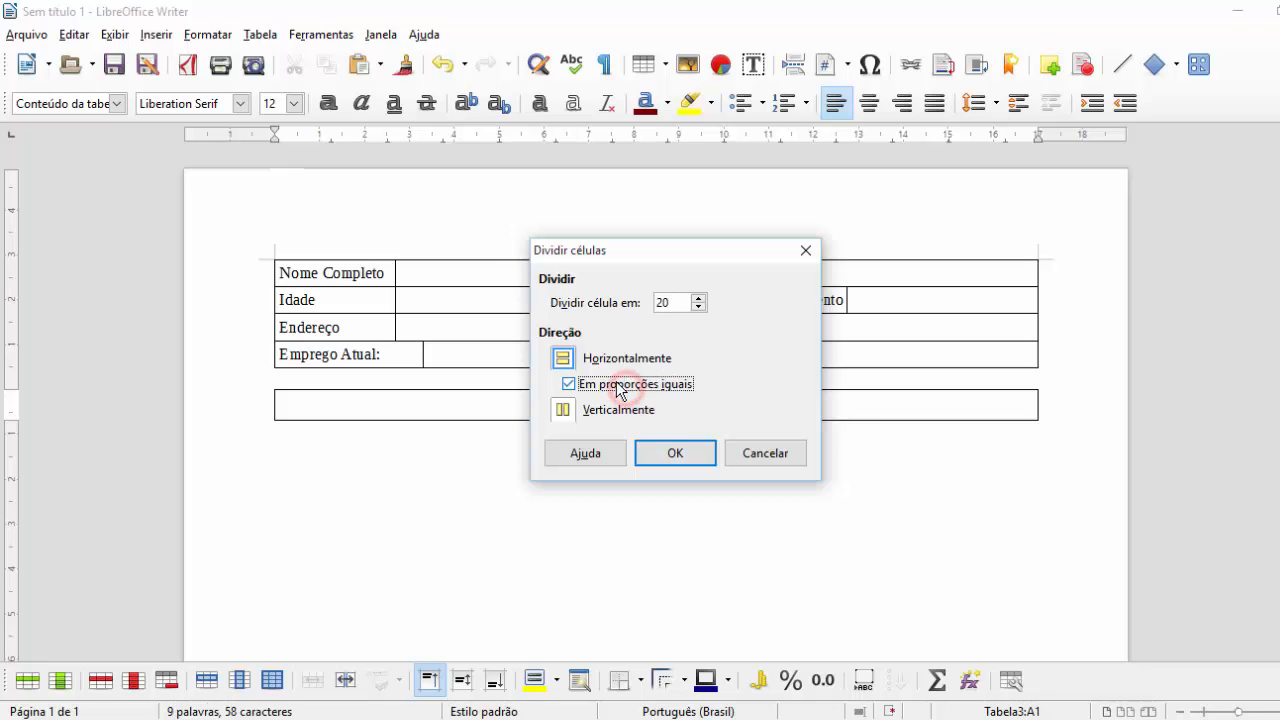
{"action": "left_click", "coordinate": [563, 410]}
{"action": "left_click", "coordinate": [650, 456]}
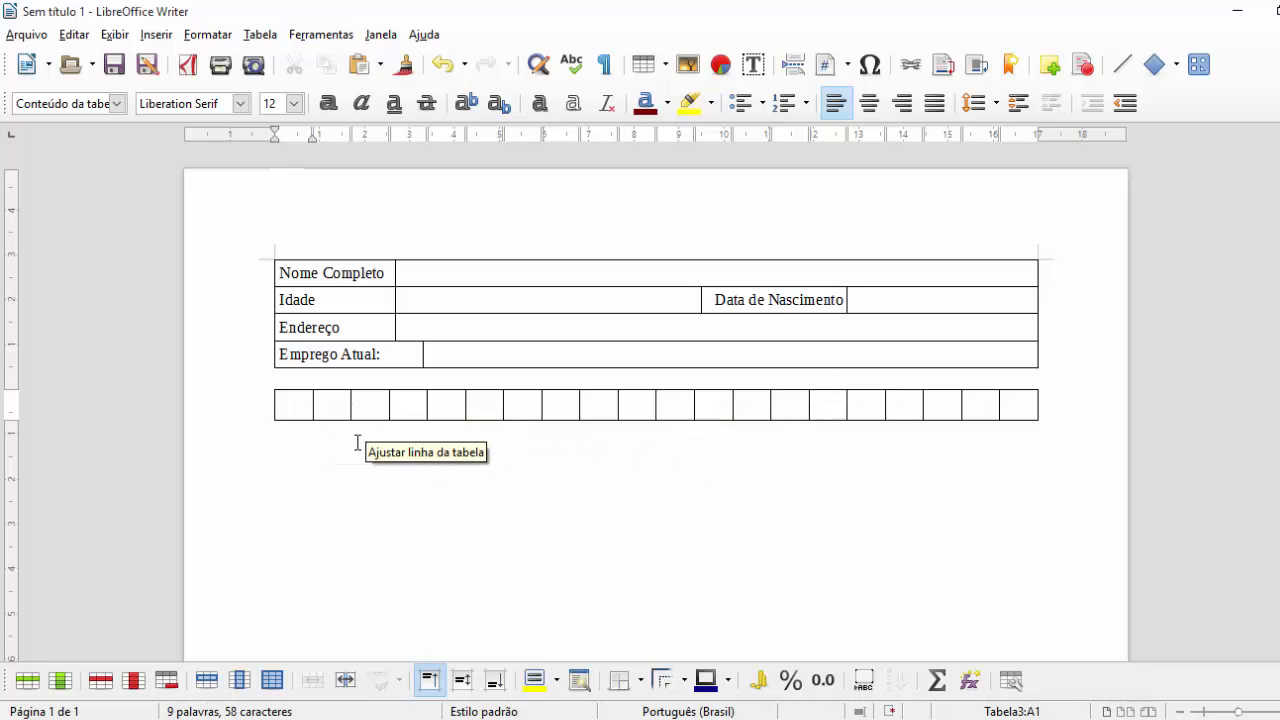
Step: Merge the two middle cells, the tenth and eleventh, of the 20-cell row into one
{"action": "left_click", "coordinate": [337, 381]}
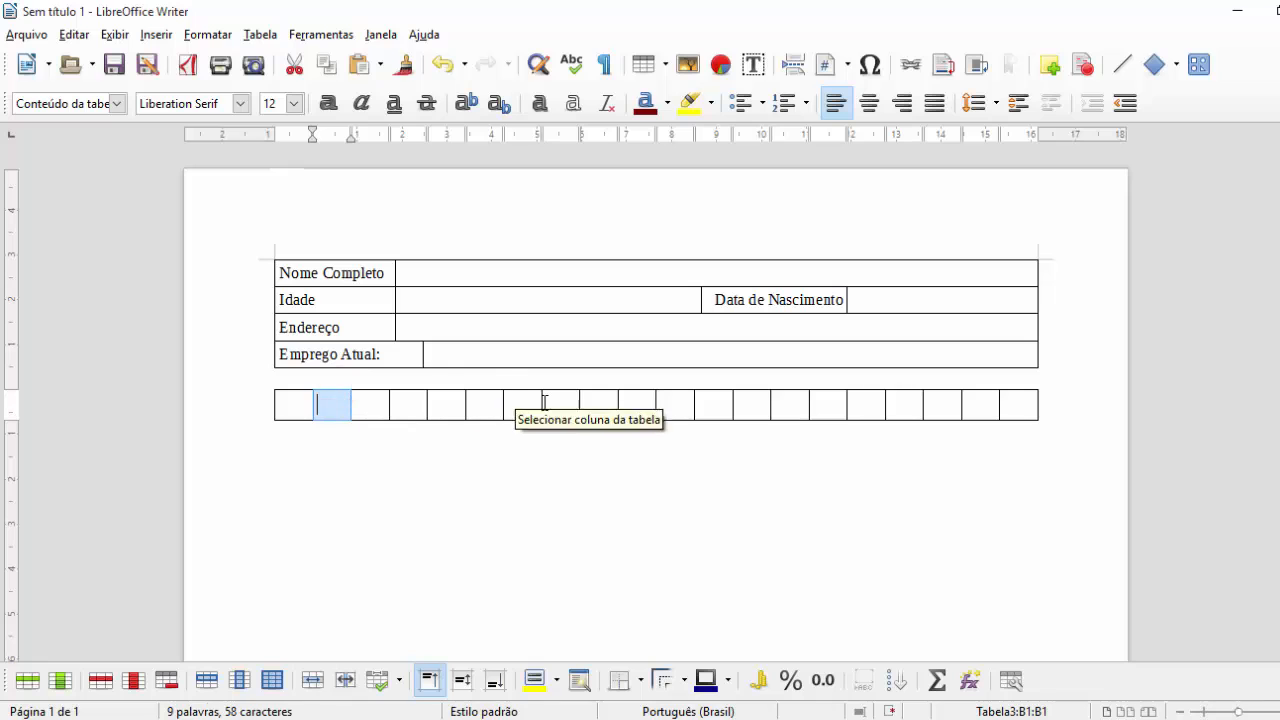
{"action": "left_click", "coordinate": [294, 443]}
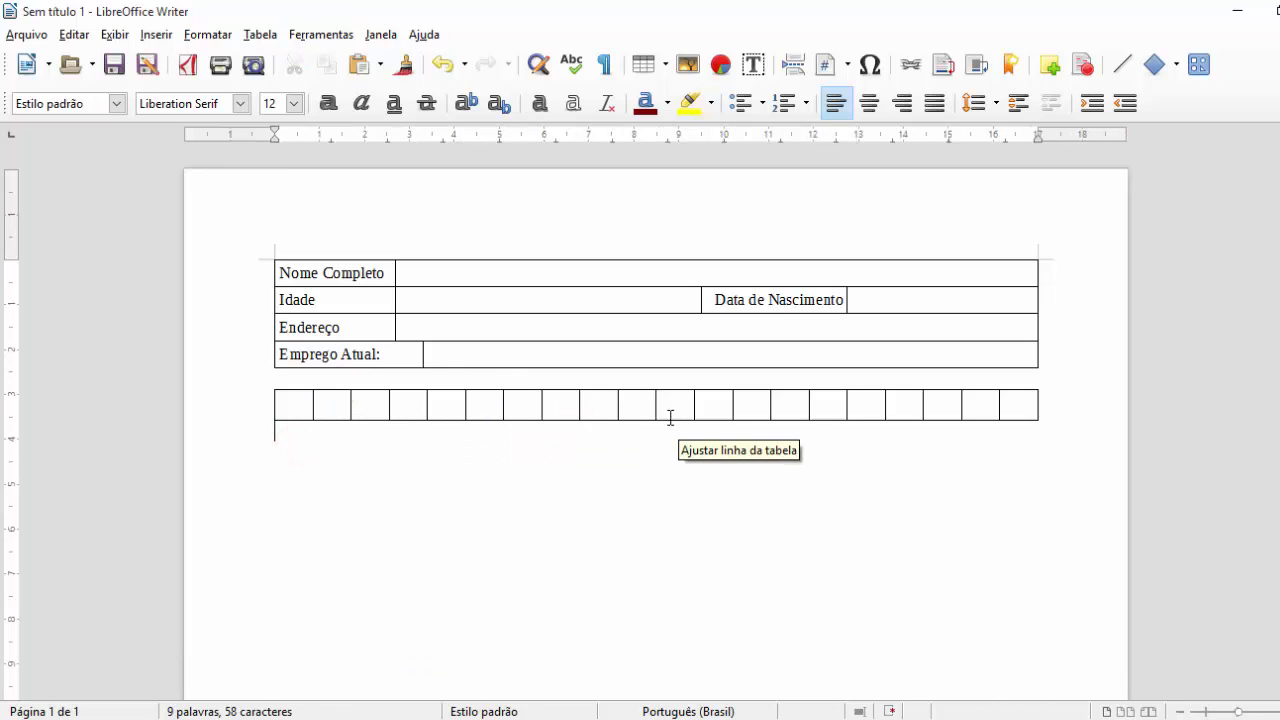
{"action": "left_click_drag", "start_coordinate": [648, 404], "coordinate": [662, 404]}
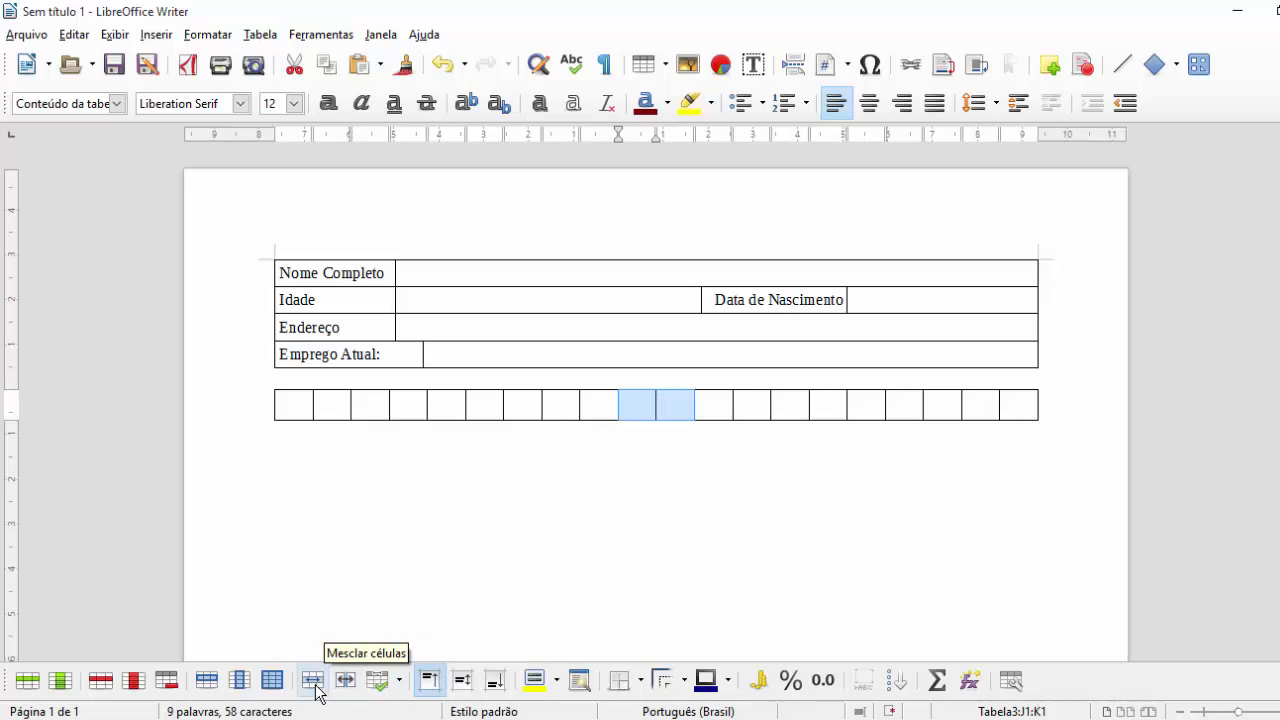
{"action": "left_click", "coordinate": [314, 686]}
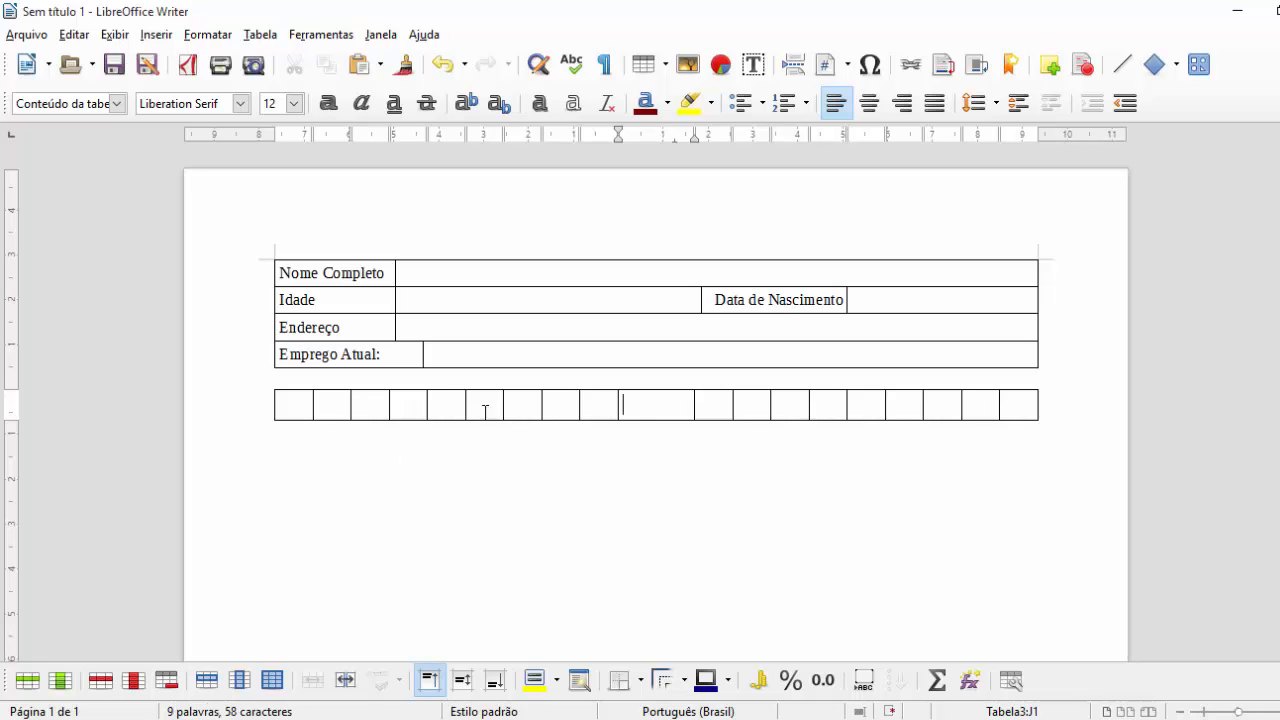
Step: Add a second row at the end of the divided table and merge all its cells into one
{"action": "left_click", "coordinate": [1006, 405]}
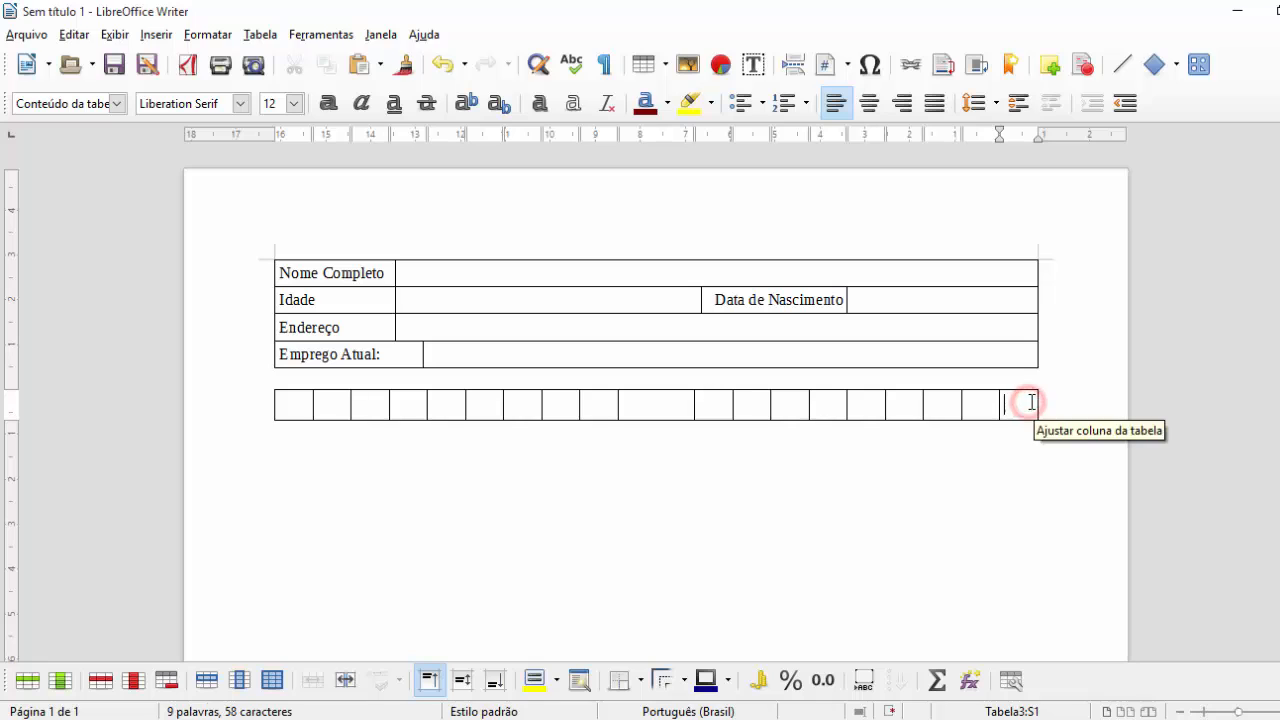
{"action": "key", "text": "Tab"}
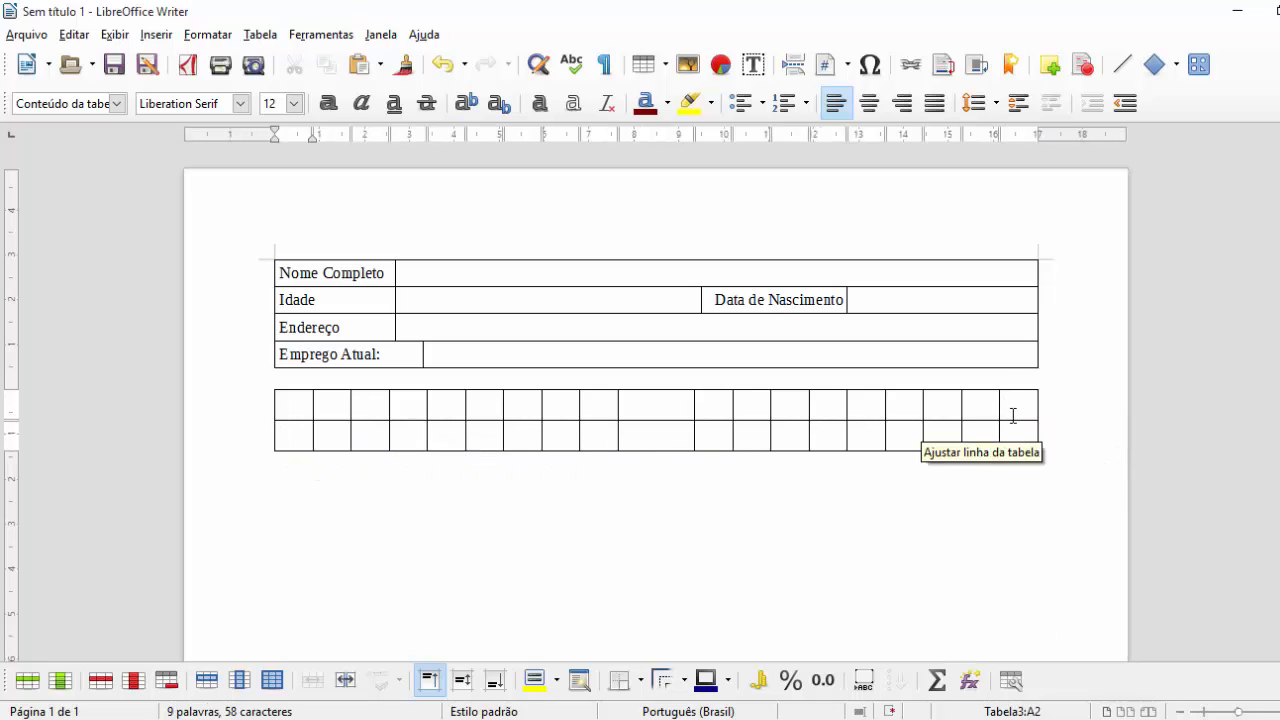
{"action": "left_click_drag", "start_coordinate": [292, 440], "coordinate": [1007, 429]}
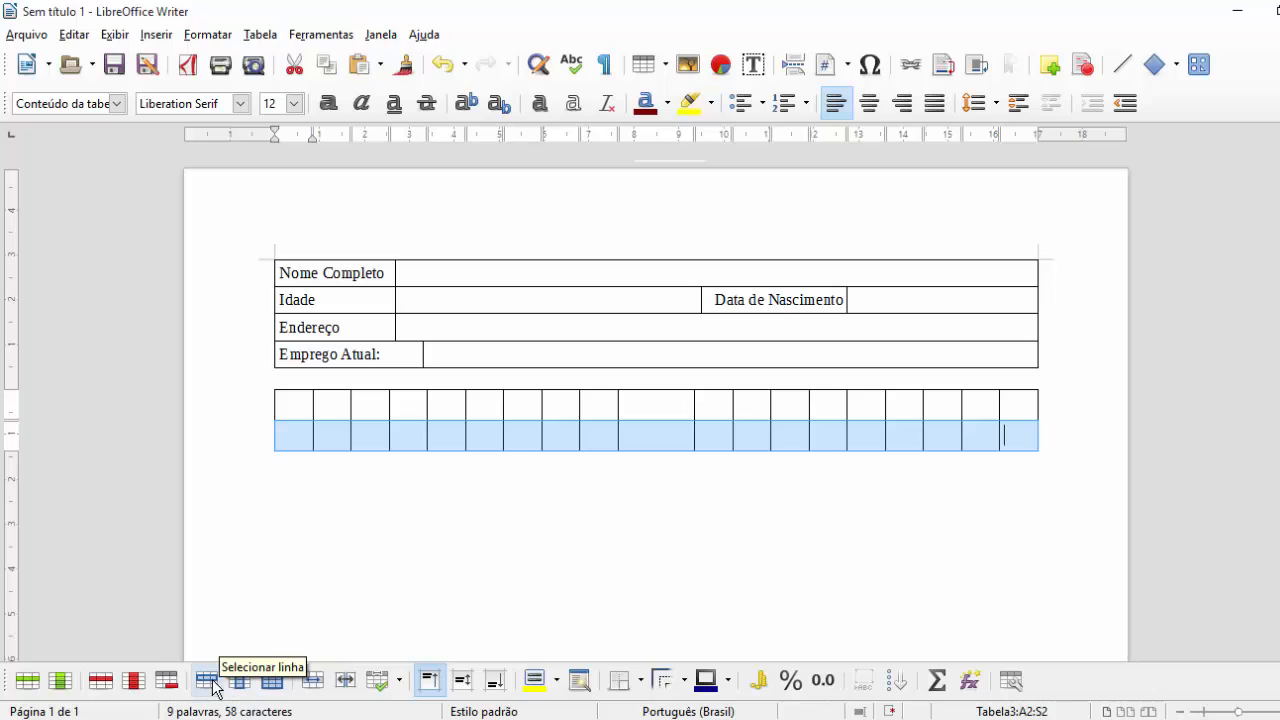
{"action": "left_click", "coordinate": [310, 681]}
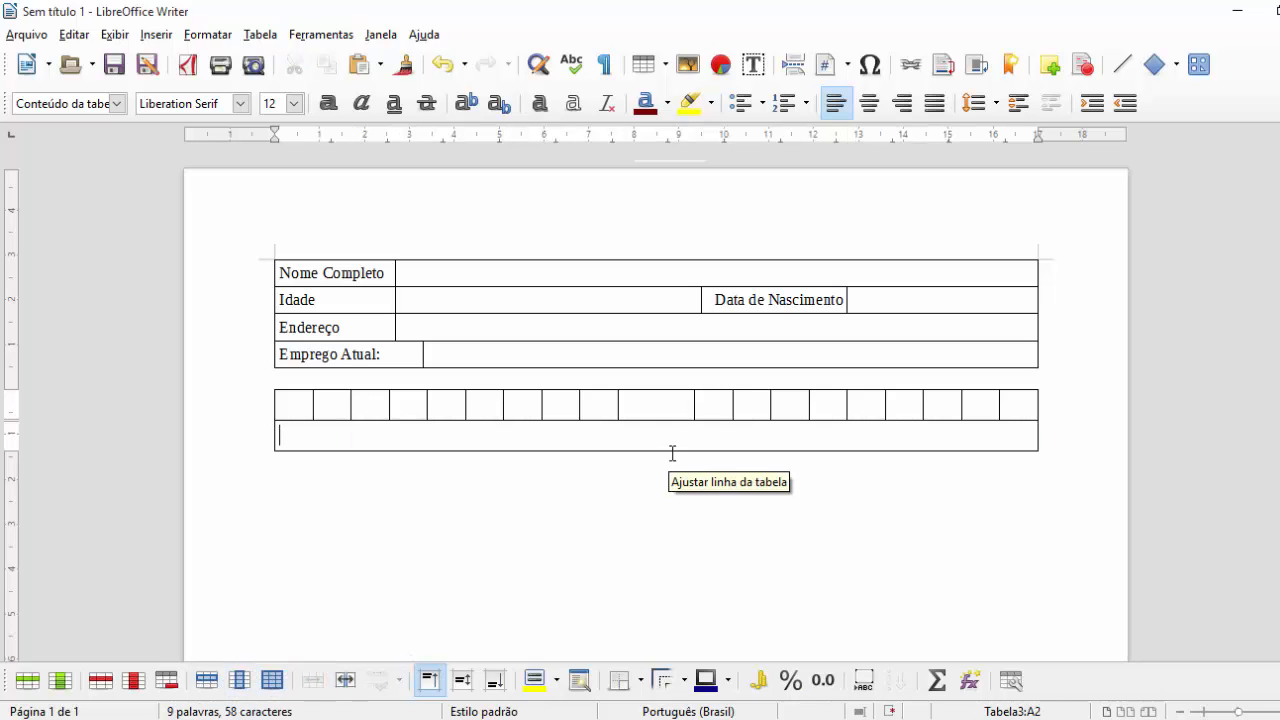
Step: Increase the merged row's height to about 3 cm and enter "Este texto está dentro de uma célula" in it
{"action": "left_click", "coordinate": [672, 448]}
{"action": "mouse_move", "coordinate": [672, 448]}
{"action": "left_mouse_down"}
{"action": "mouse_move", "coordinate": [674, 516]}
{"action": "mouse_move", "coordinate": [620, 555]}
{"action": "left_mouse_up"}
{"action": "left_click", "coordinate": [541, 524]}
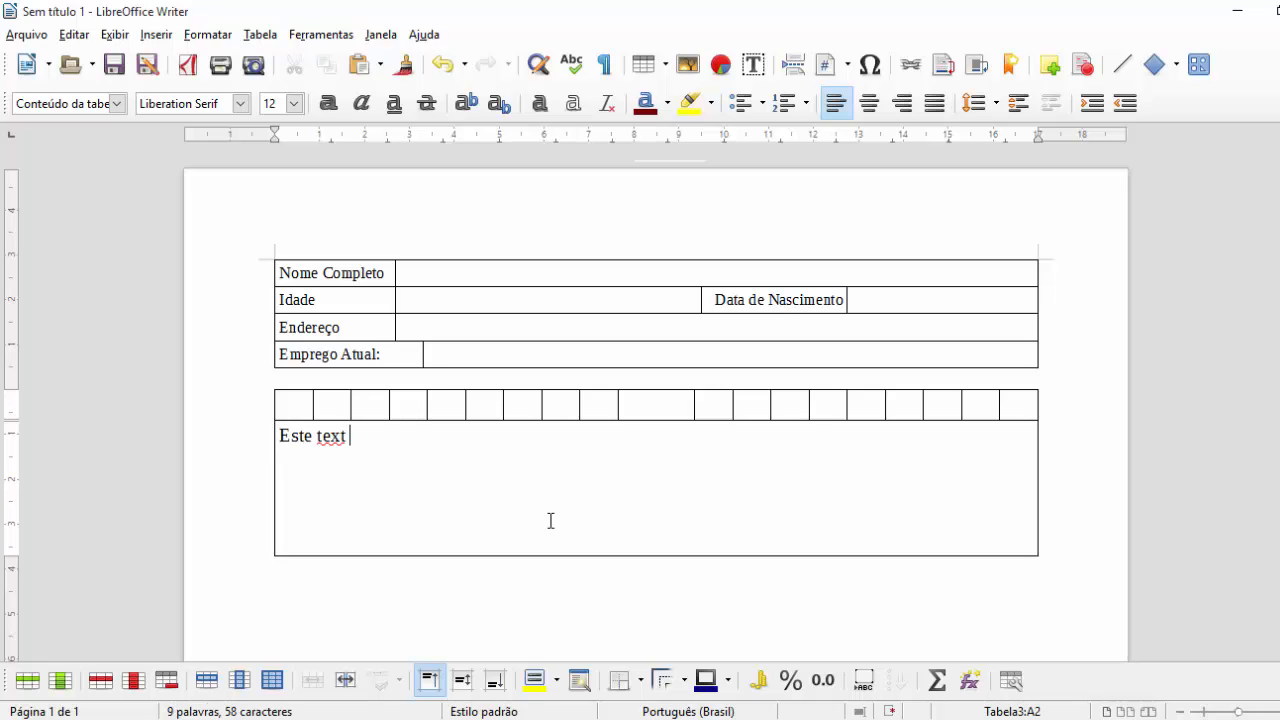
{"action": "type", "text": "Este text"}
{"action": "key", "text": "BackSpace"}
{"action": "type", "text": "o está dentro"}
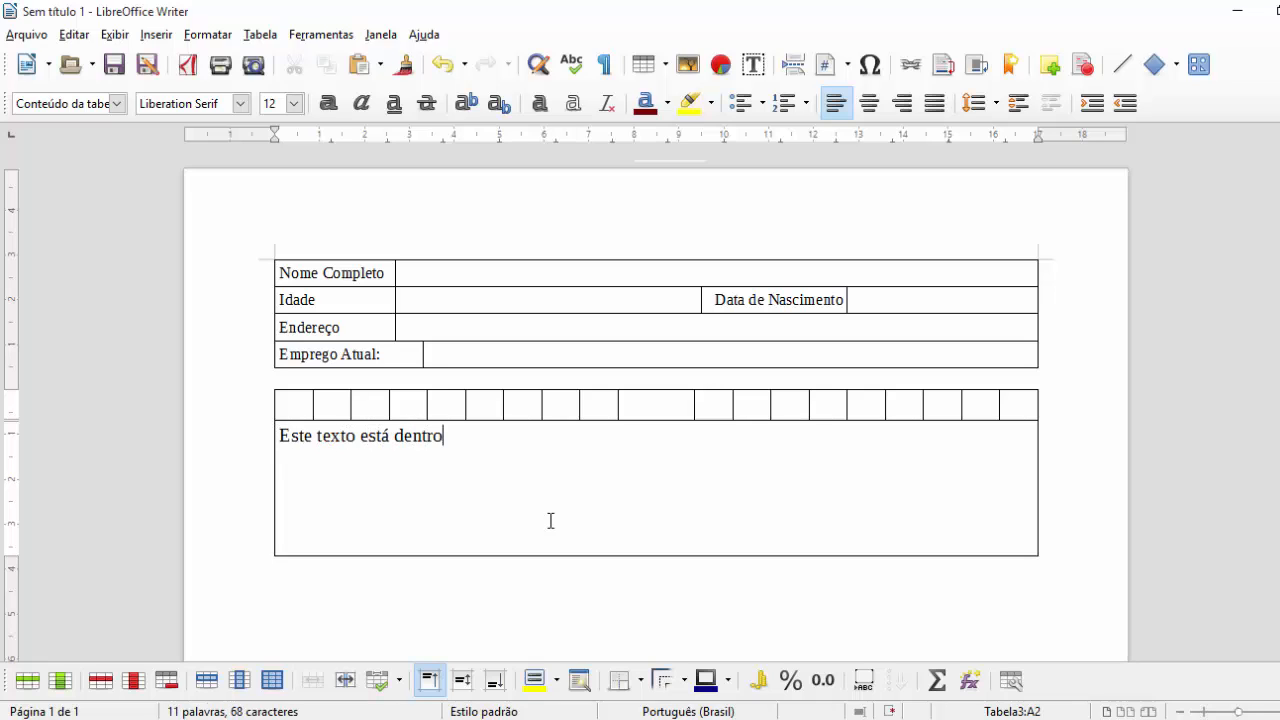
{"action": "type", "text": " de uma célula"}
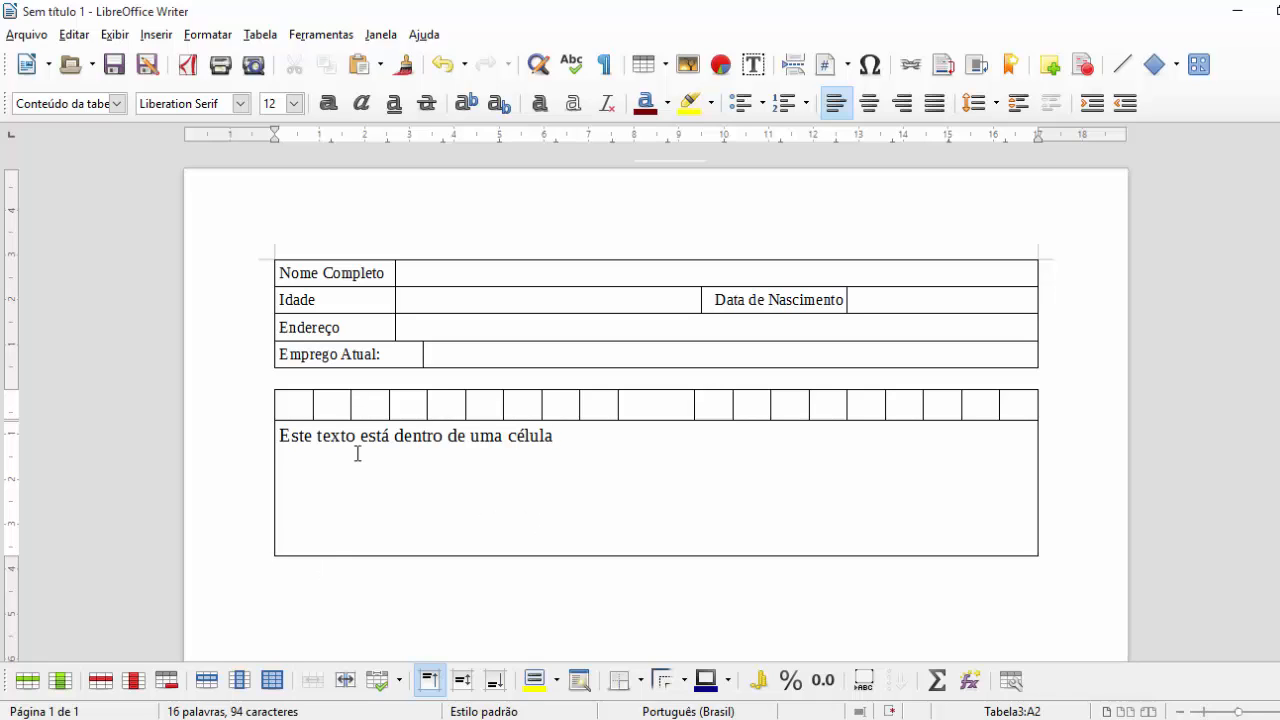
Step: Try the bottom, top and centered vertical alignments on the sentence's cell, leaving it vertically centered, and center the text horizontally
{"action": "left_click", "coordinate": [463, 682]}
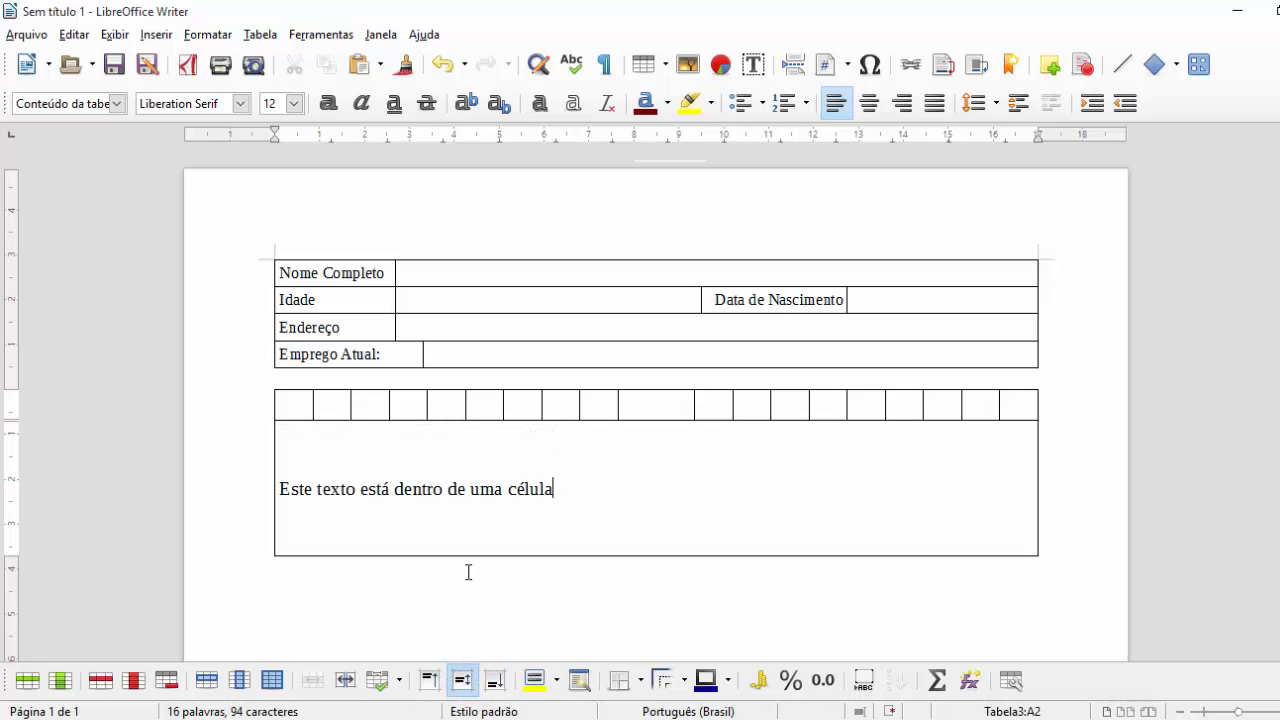
{"action": "left_click", "coordinate": [492, 682]}
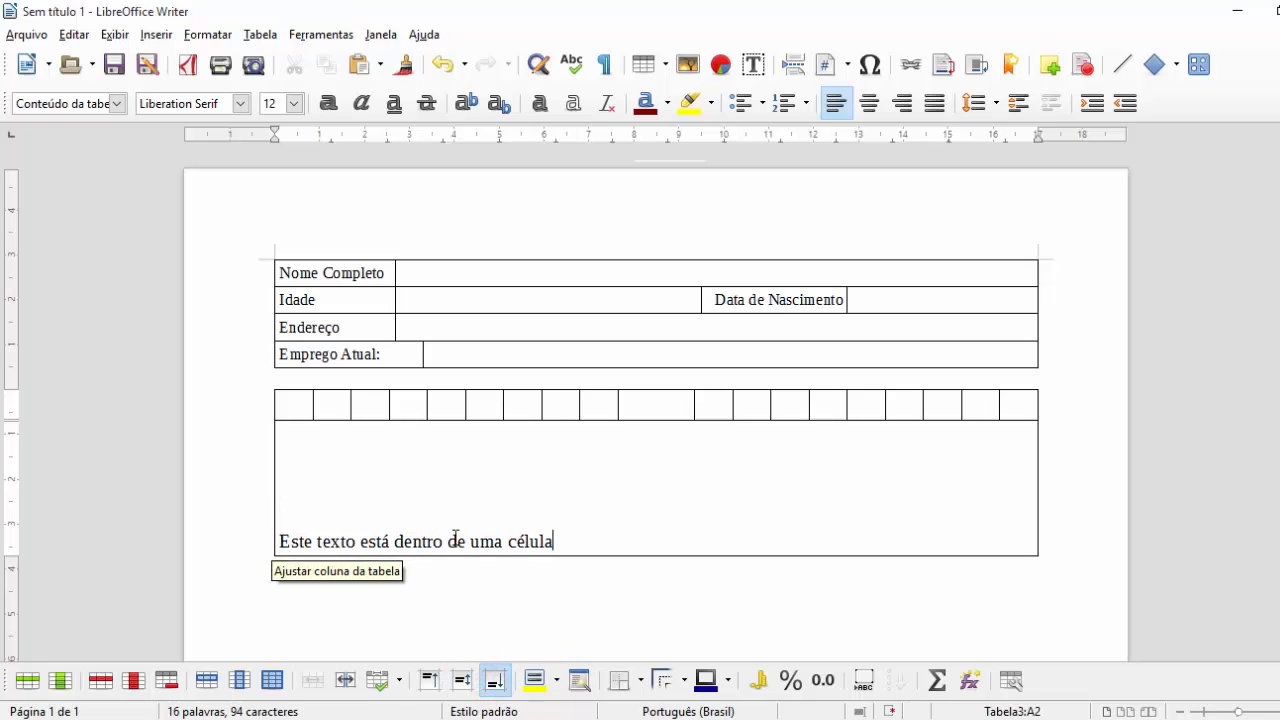
{"action": "left_click", "coordinate": [463, 682]}
{"action": "left_click", "coordinate": [427, 682]}
{"action": "left_click", "coordinate": [461, 682]}
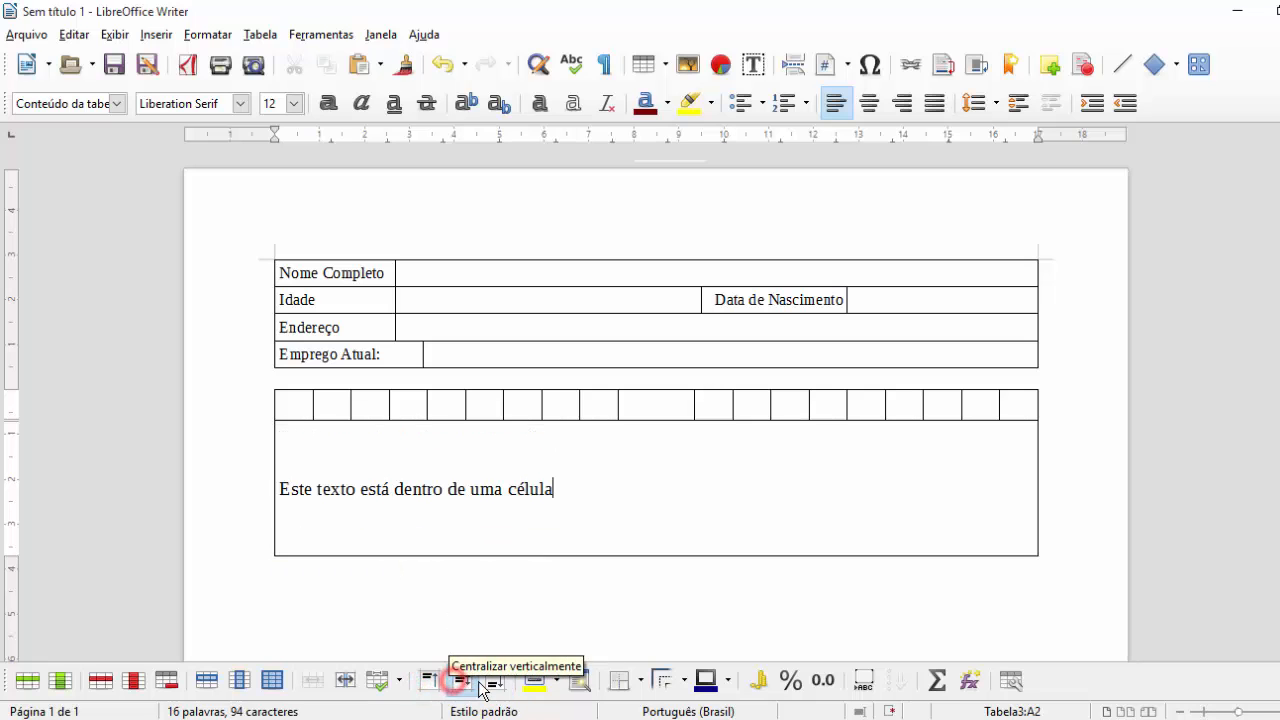
{"action": "left_click", "coordinate": [492, 682]}
{"action": "left_click", "coordinate": [461, 684]}
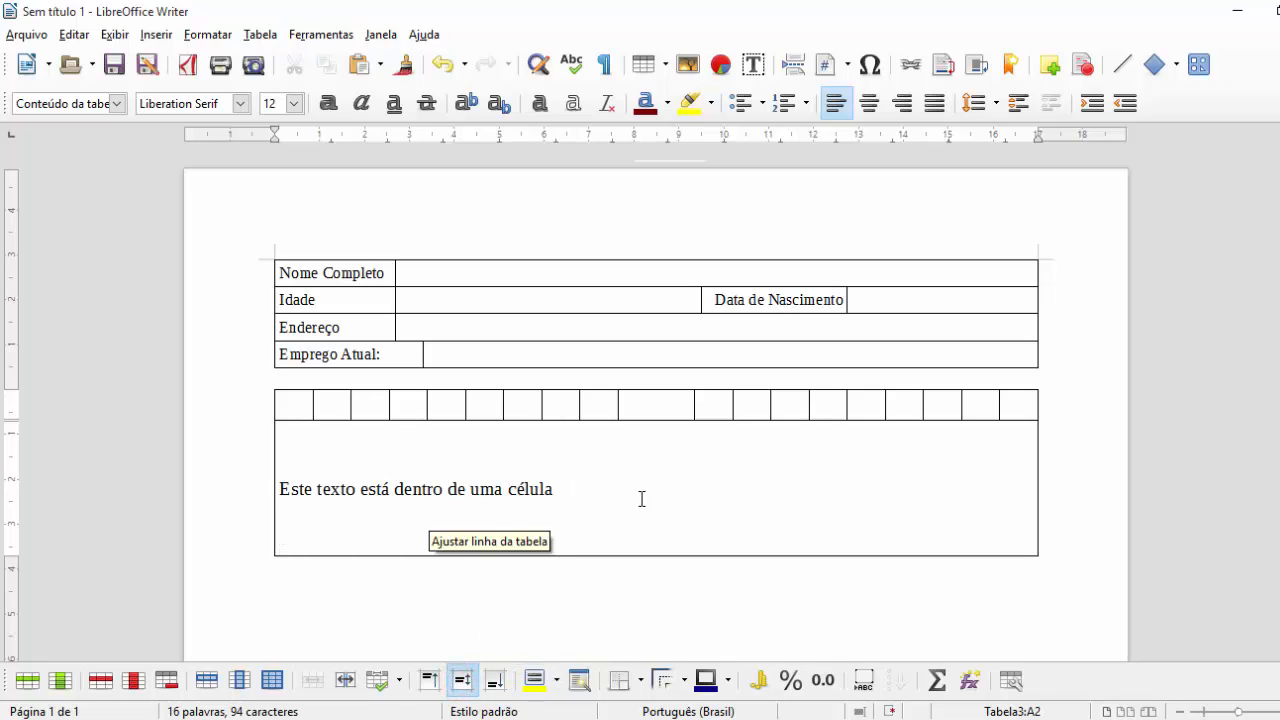
{"action": "left_click", "coordinate": [870, 104]}
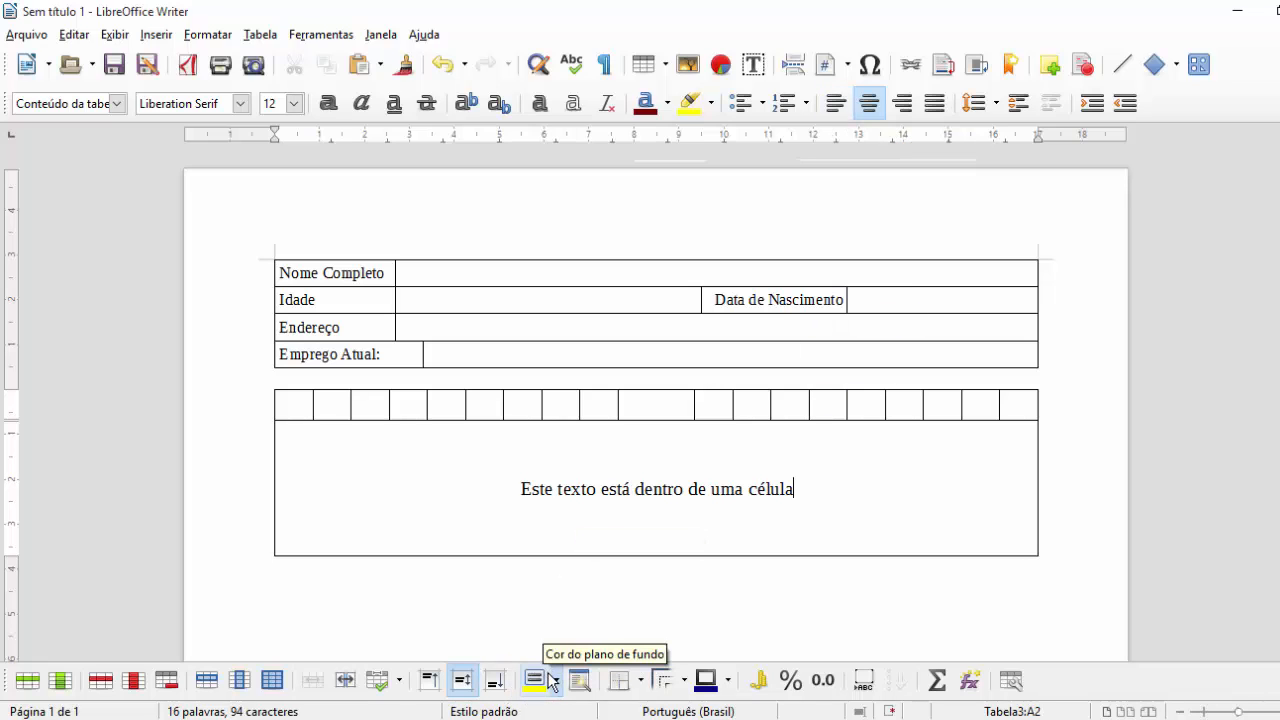
Step: Merge the first three cells of the divided row and enter "Exemplo" in the merged cell
{"action": "left_click_drag", "start_coordinate": [287, 406], "coordinate": [387, 412]}
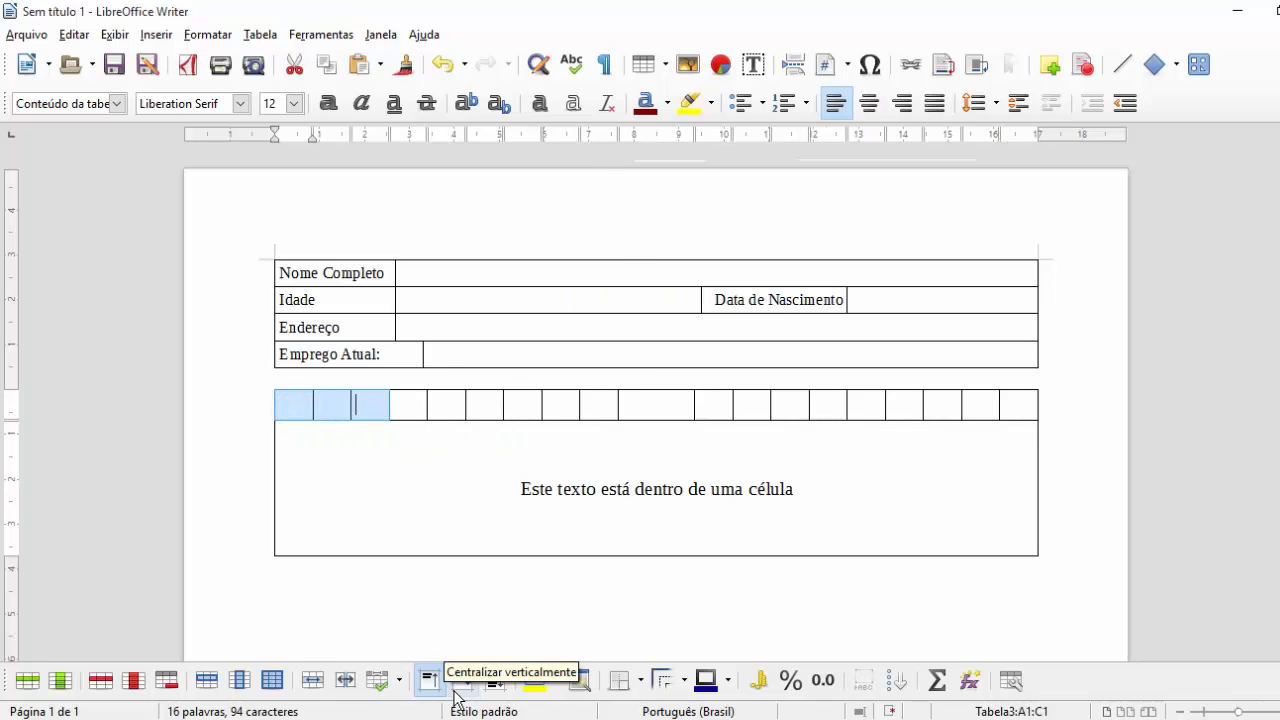
{"action": "left_click", "coordinate": [313, 682]}
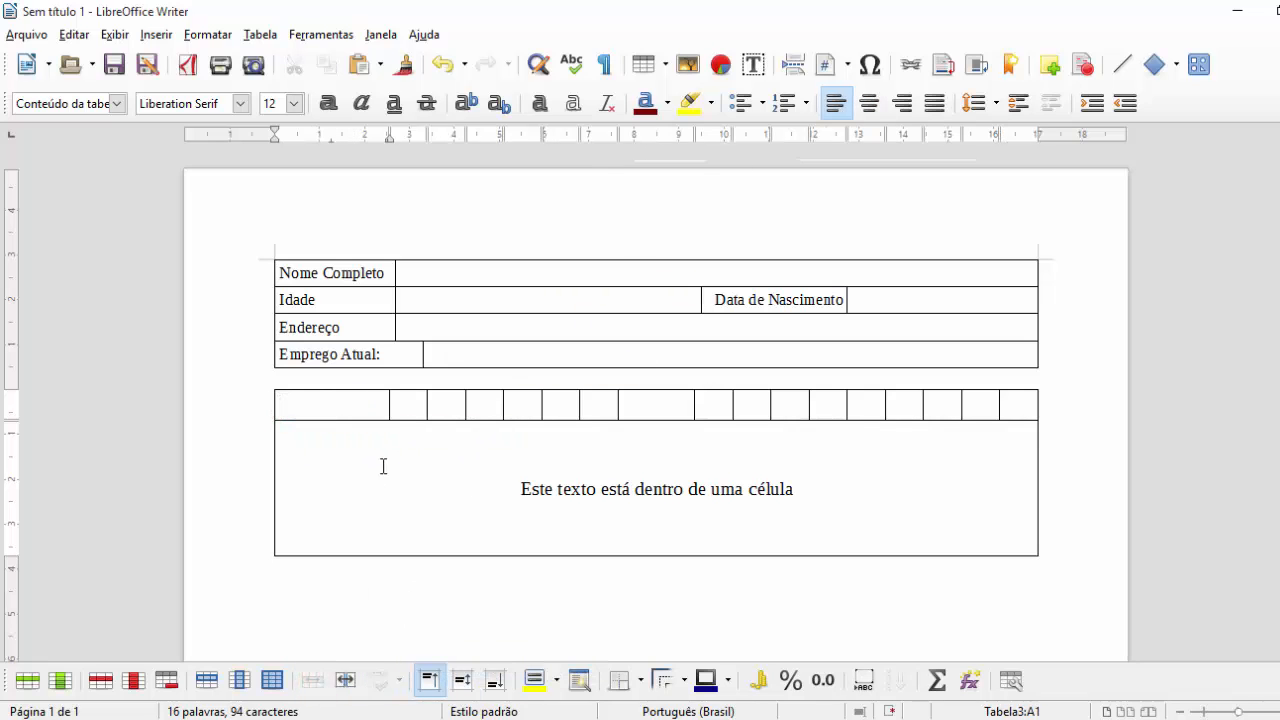
{"action": "type", "text": "Exemplo"}
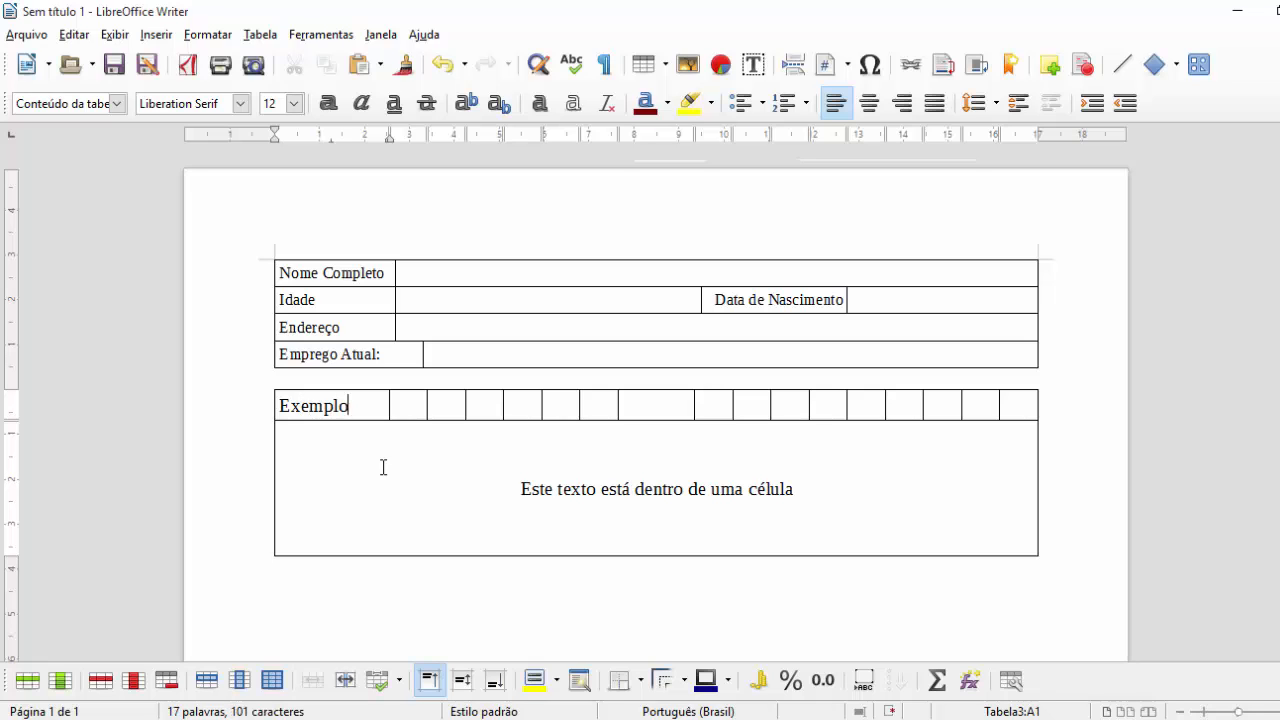
{"action": "double_click", "coordinate": [338, 406]}
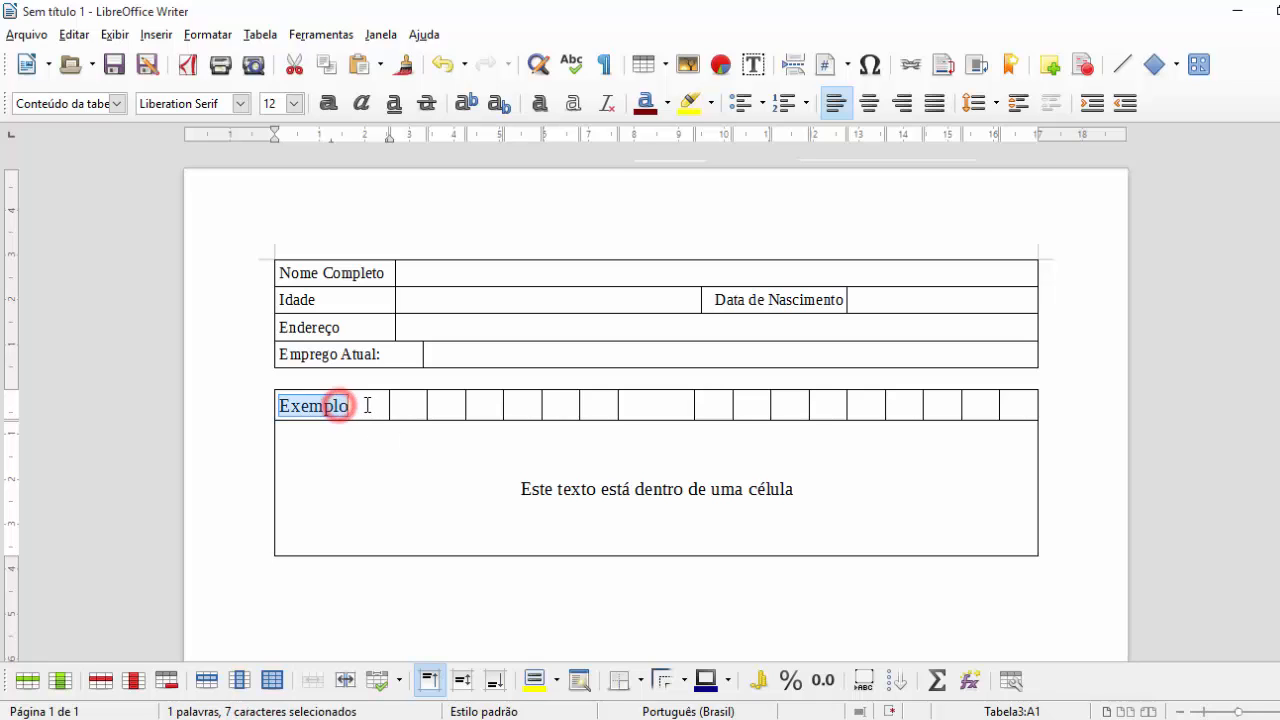
{"action": "left_click", "coordinate": [364, 406]}
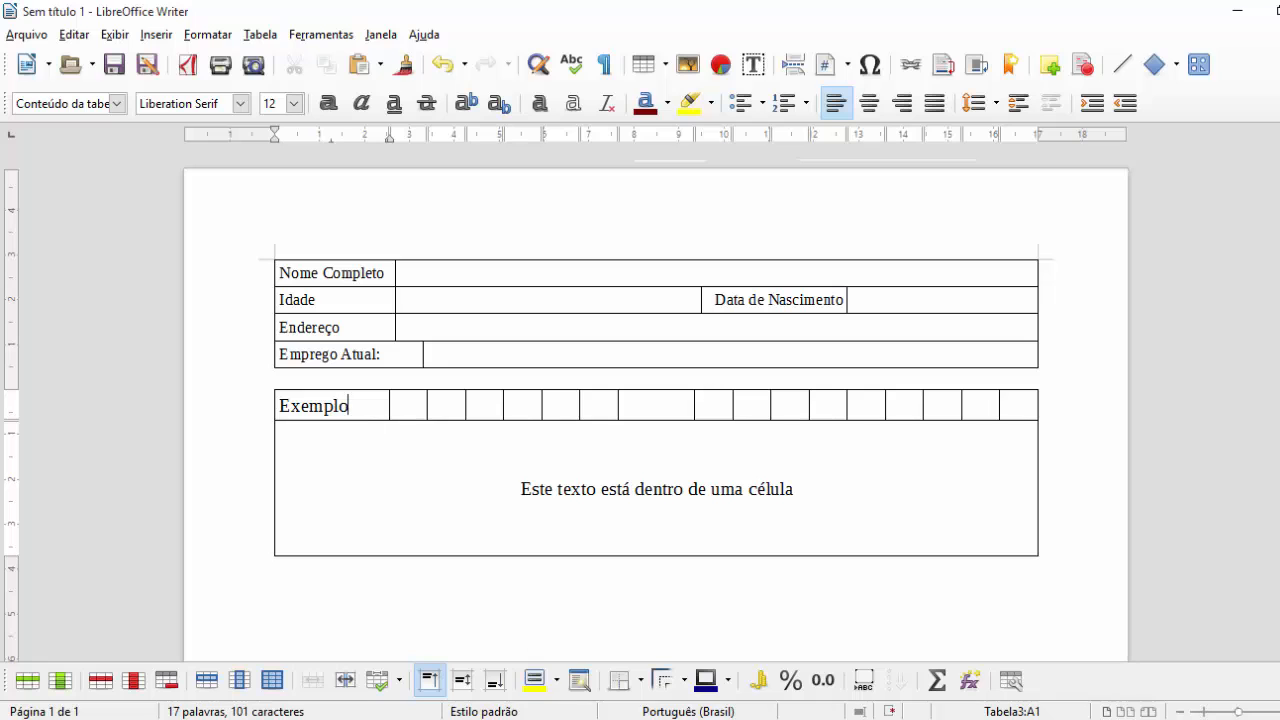
Step: Give the "Exemplo" cell a yellow background, and change that background to red
{"action": "left_click", "coordinate": [548, 689]}
{"action": "left_click", "coordinate": [554, 686]}
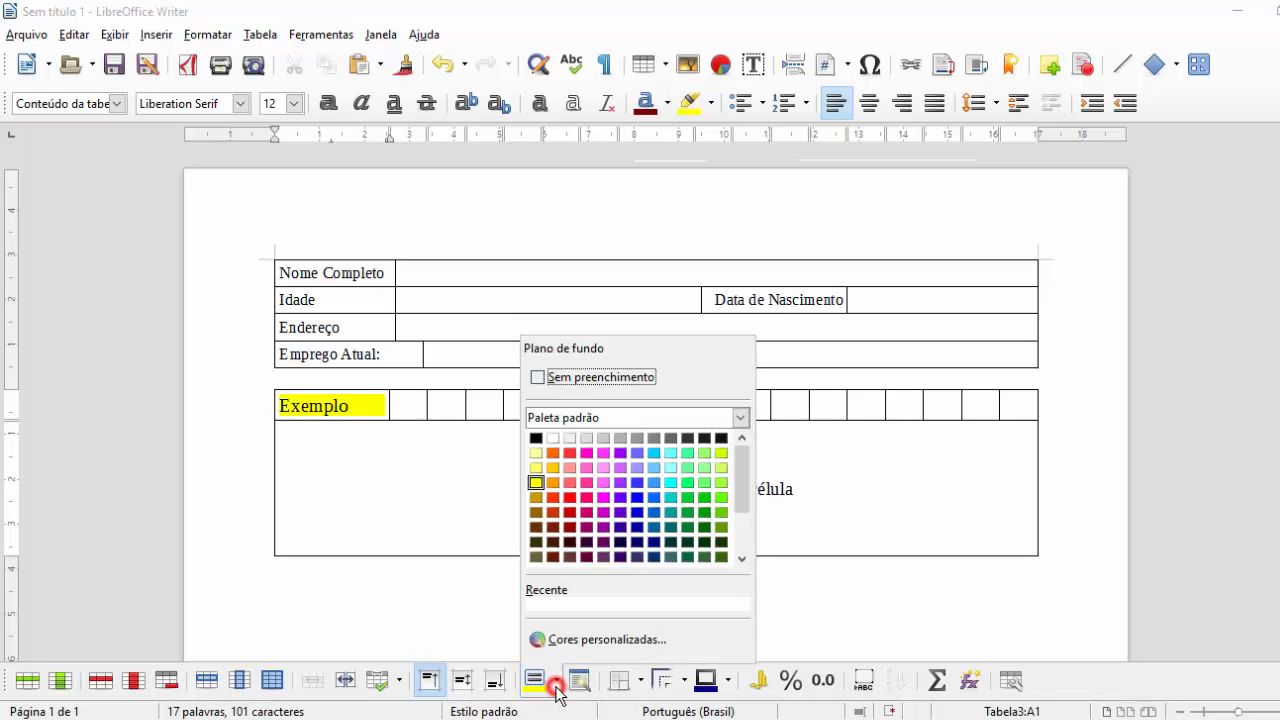
{"action": "left_click", "coordinate": [567, 486]}
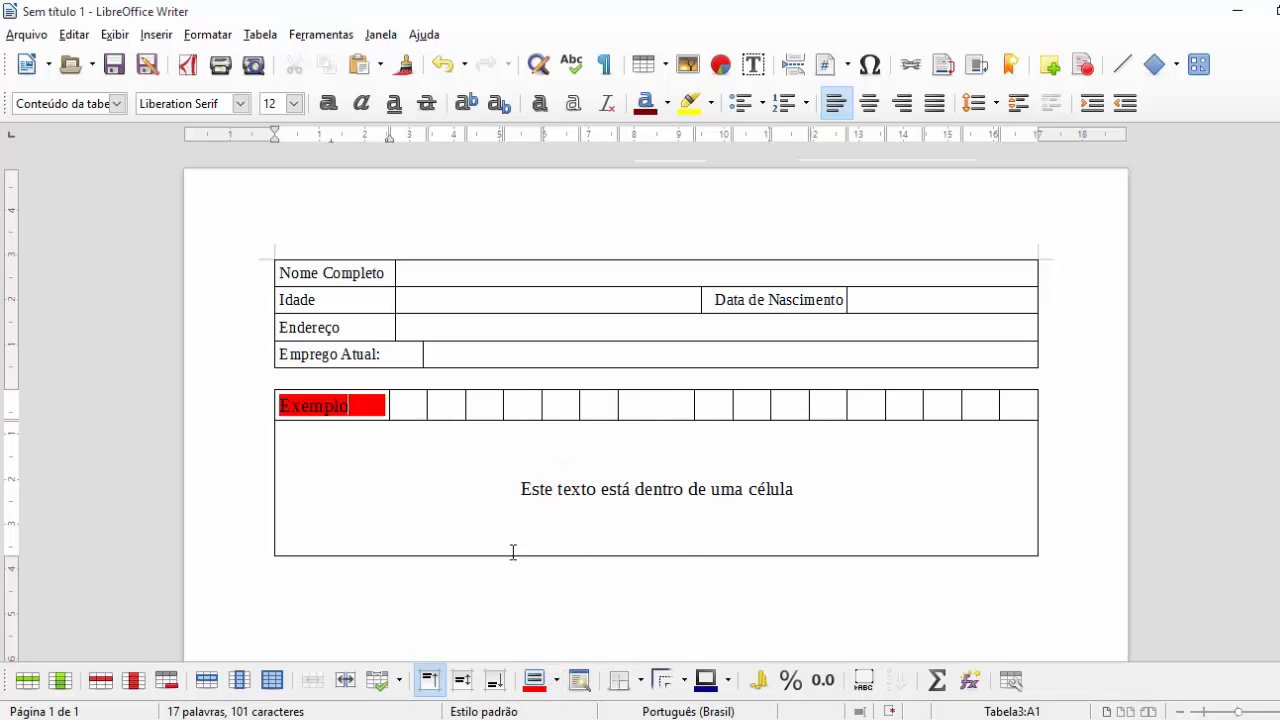
Step: Apply the Lavanda auto-format to the whole "Exemplo" table and vertically center the sentence in its large cell
{"action": "left_click", "coordinate": [463, 423]}
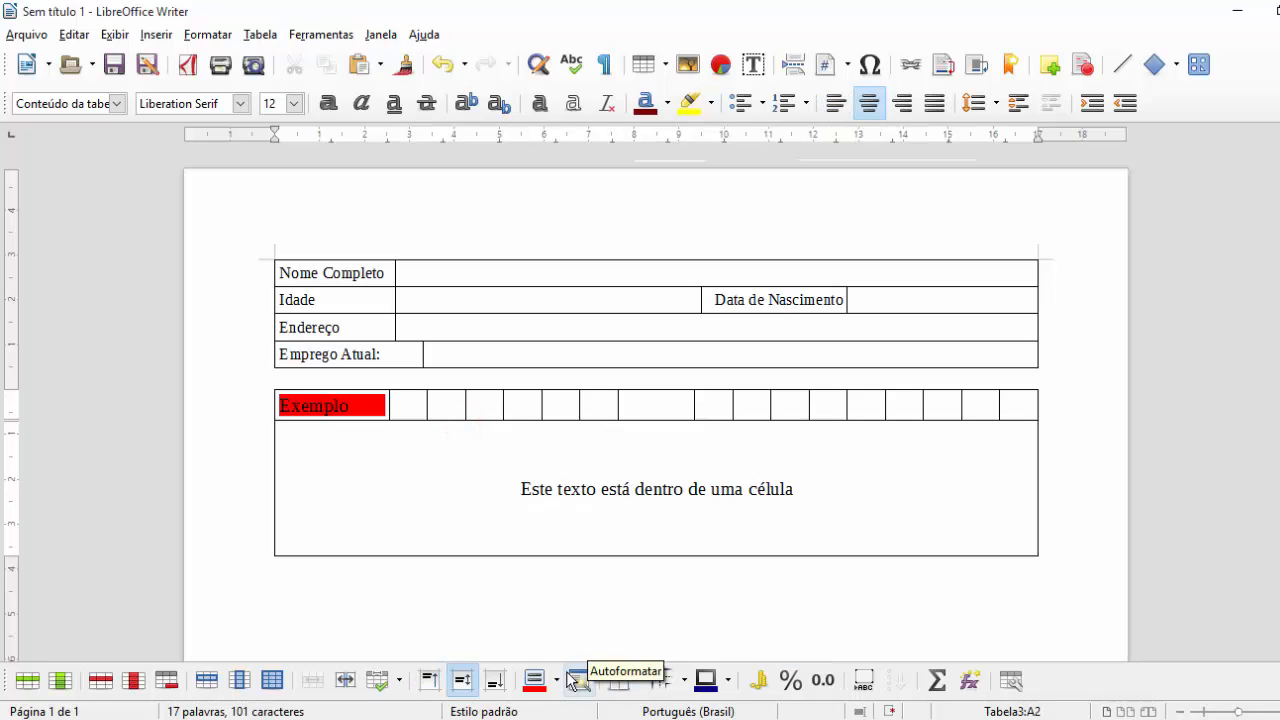
{"action": "left_click", "coordinate": [526, 414]}
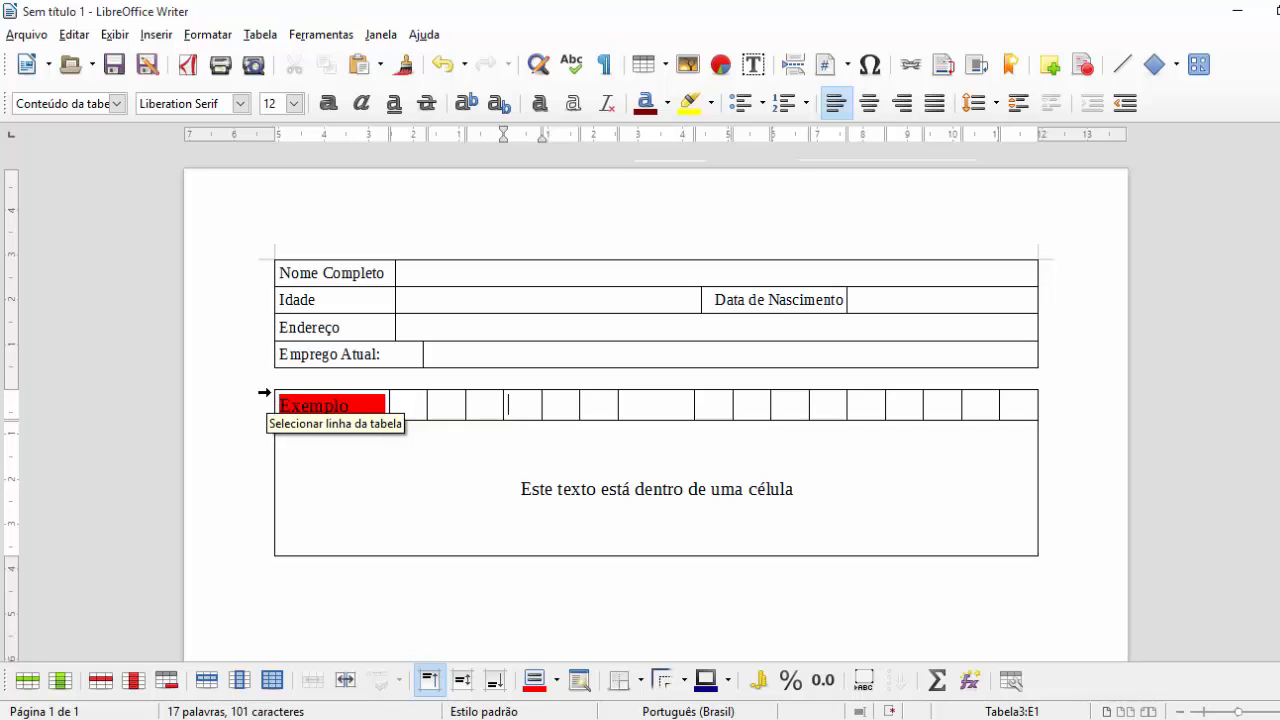
{"action": "left_click_drag", "start_coordinate": [264, 394], "coordinate": [260, 471]}
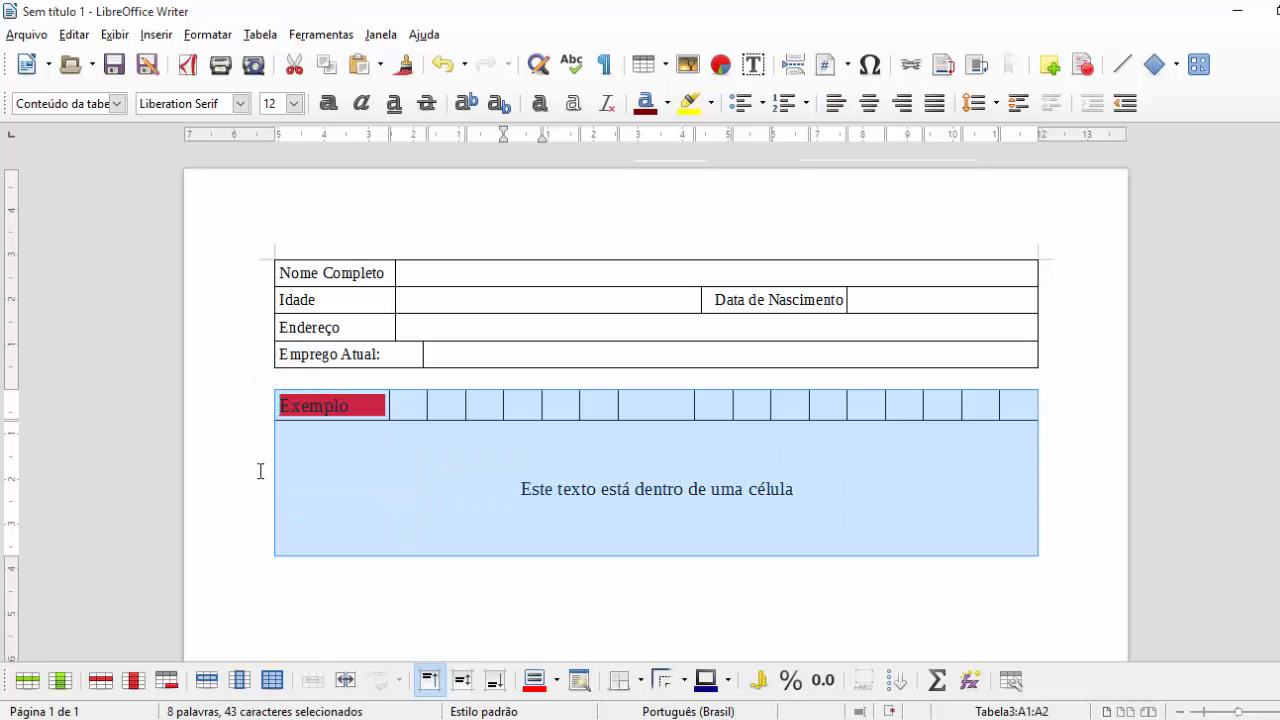
{"action": "left_click", "coordinate": [580, 682]}
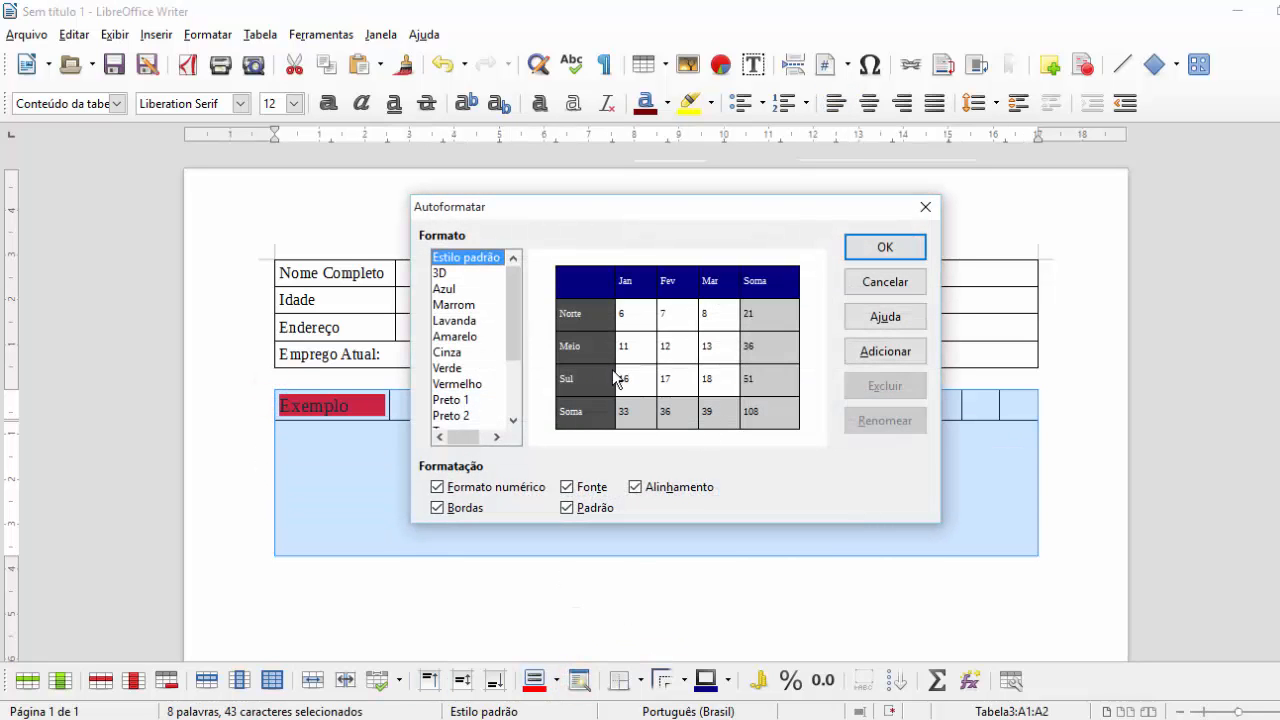
{"action": "left_click", "coordinate": [441, 274]}
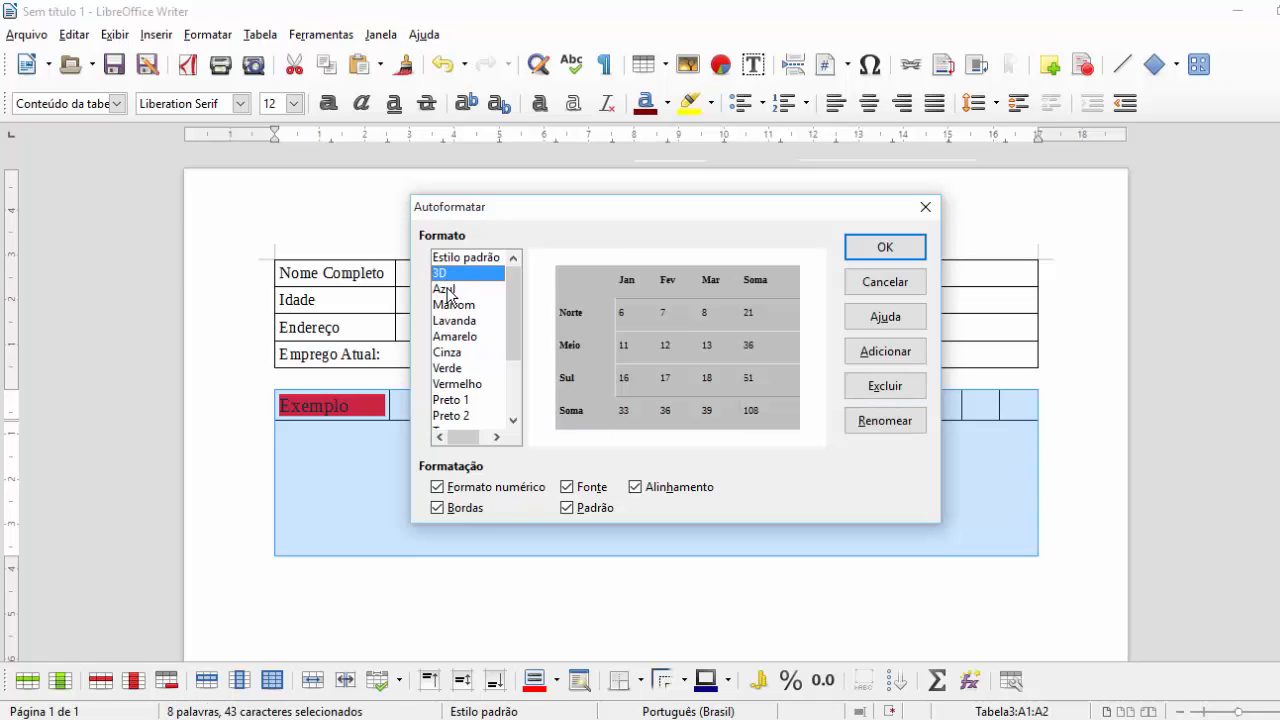
{"action": "left_click", "coordinate": [446, 289]}
{"action": "left_click", "coordinate": [450, 304]}
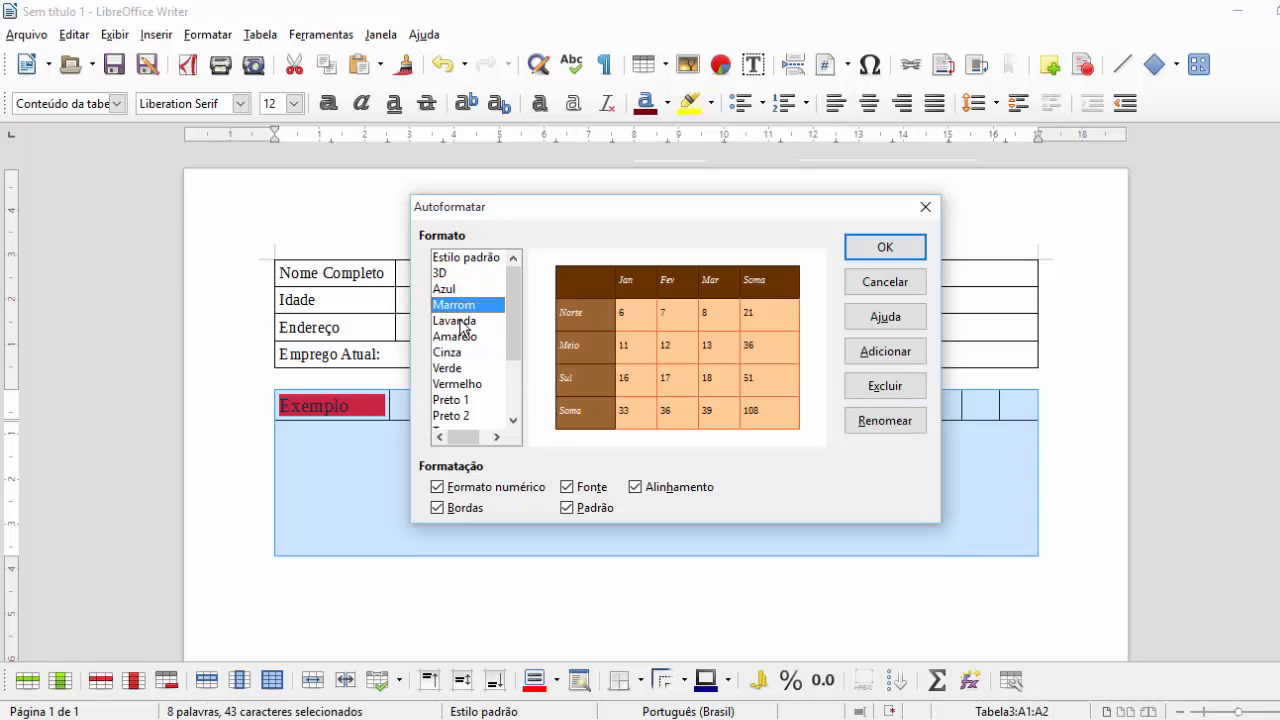
{"action": "left_click", "coordinate": [458, 321]}
{"action": "left_click", "coordinate": [456, 337]}
{"action": "left_click", "coordinate": [456, 321]}
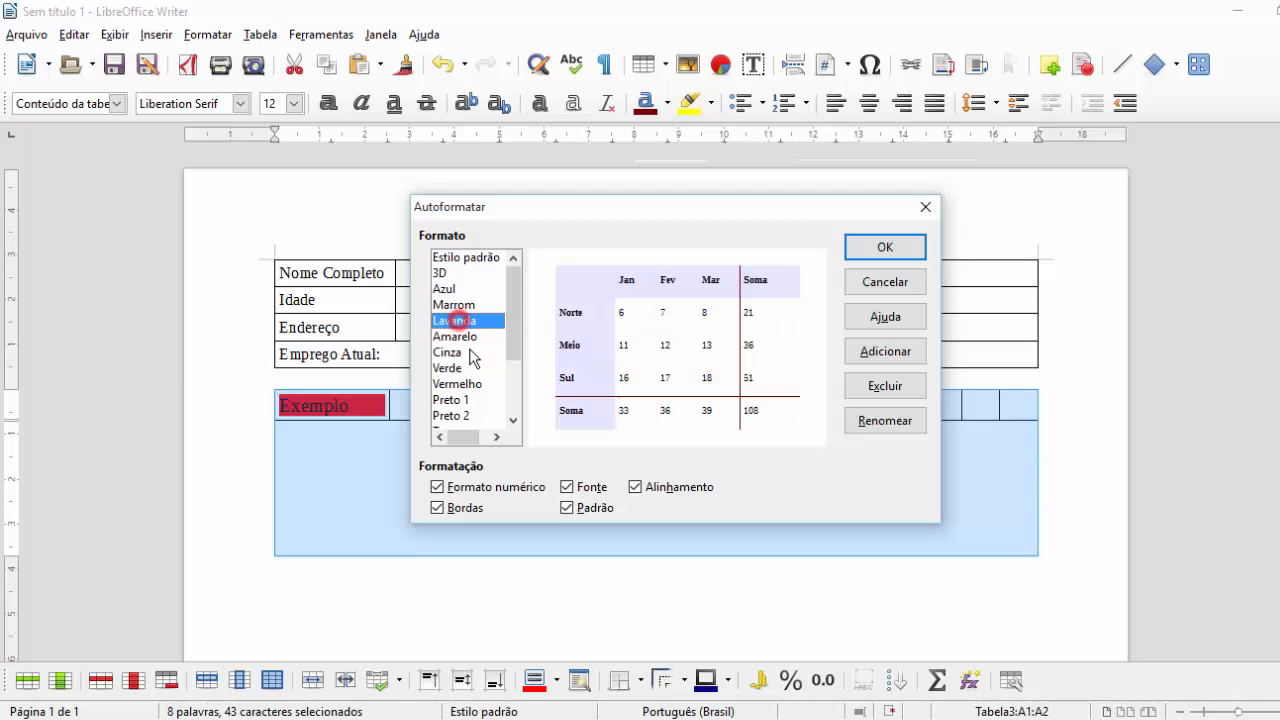
{"action": "left_click", "coordinate": [906, 246]}
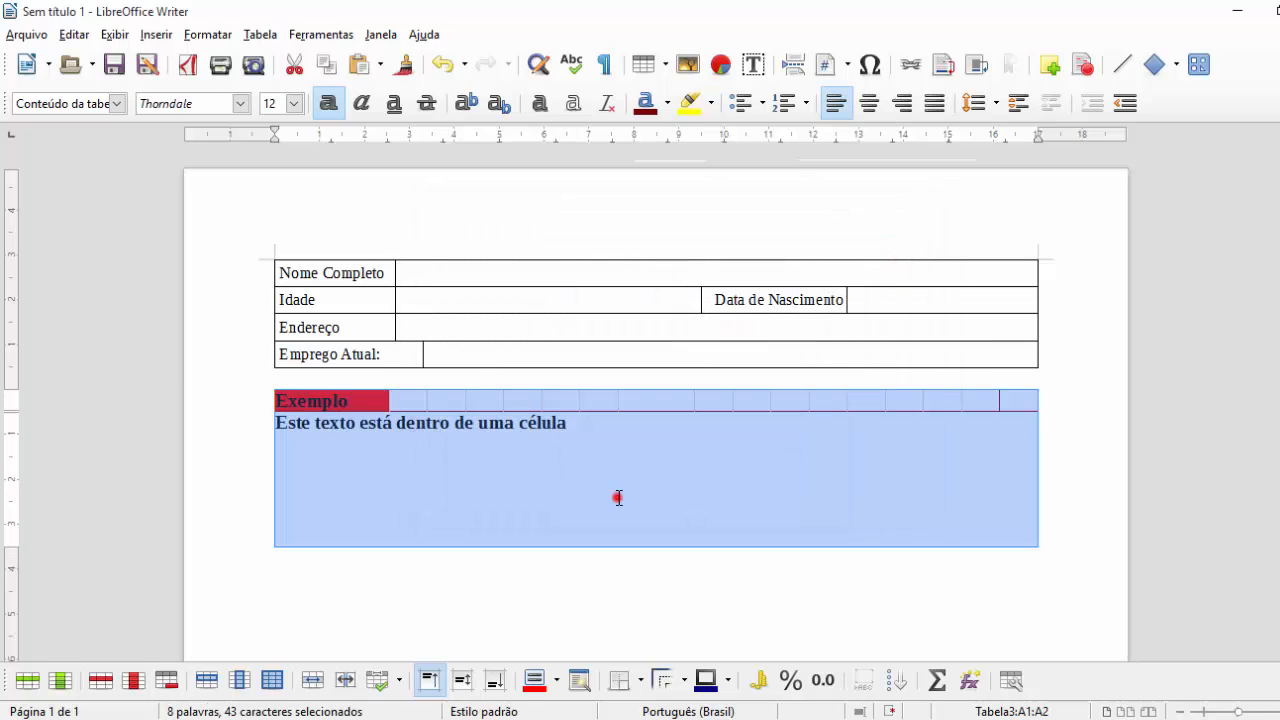
{"action": "left_click", "coordinate": [617, 497]}
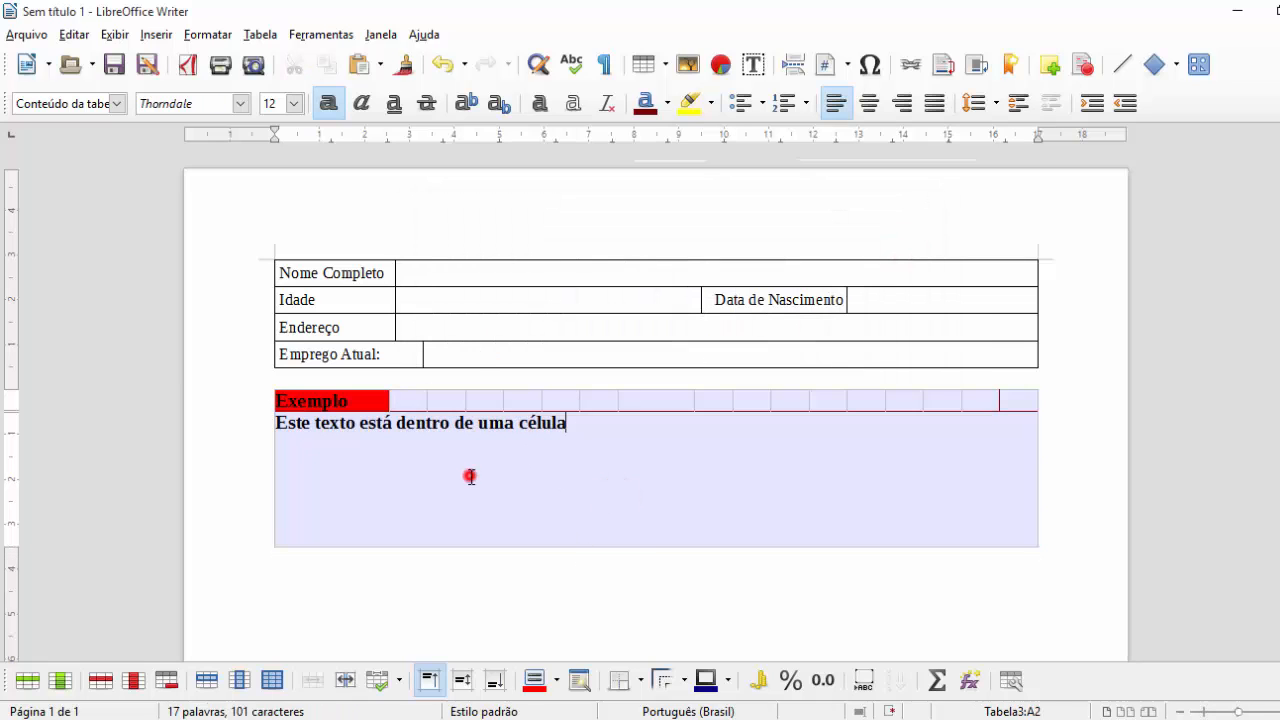
{"action": "left_click", "coordinate": [463, 680]}
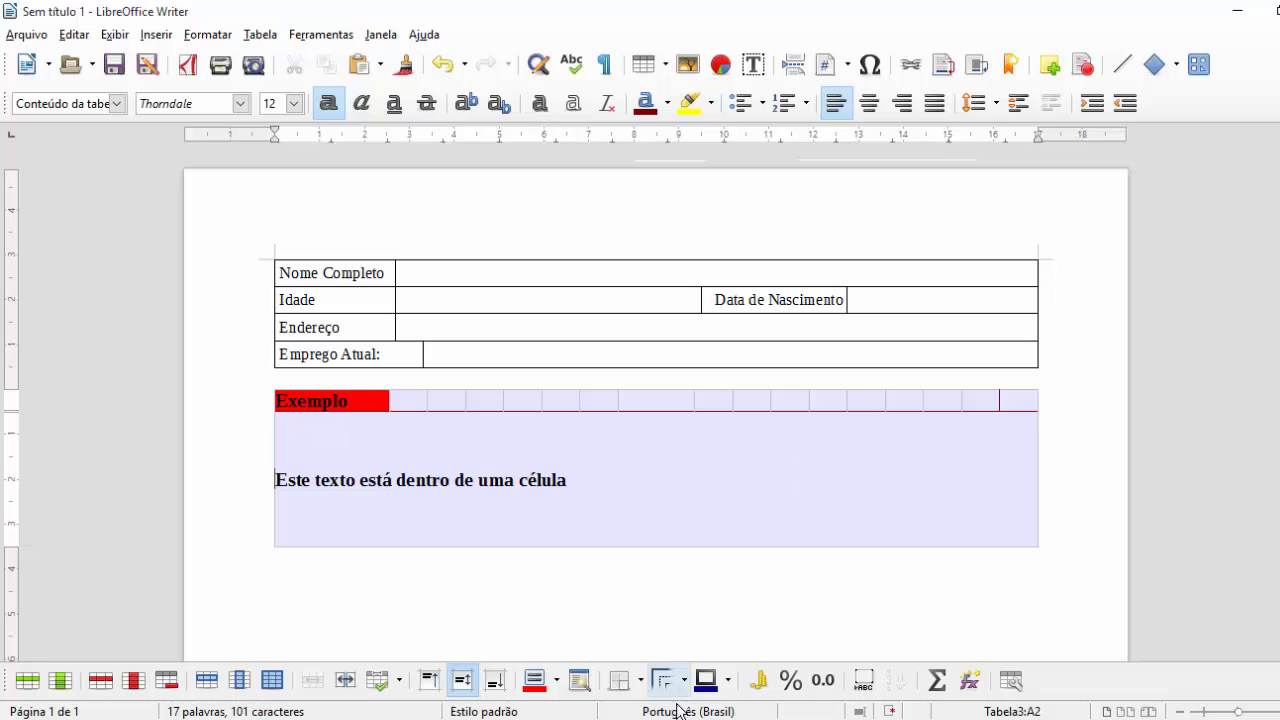
Step: Add outer and inner borders around every cell of the lavender table
{"action": "left_click_drag", "start_coordinate": [301, 401], "coordinate": [466, 423]}
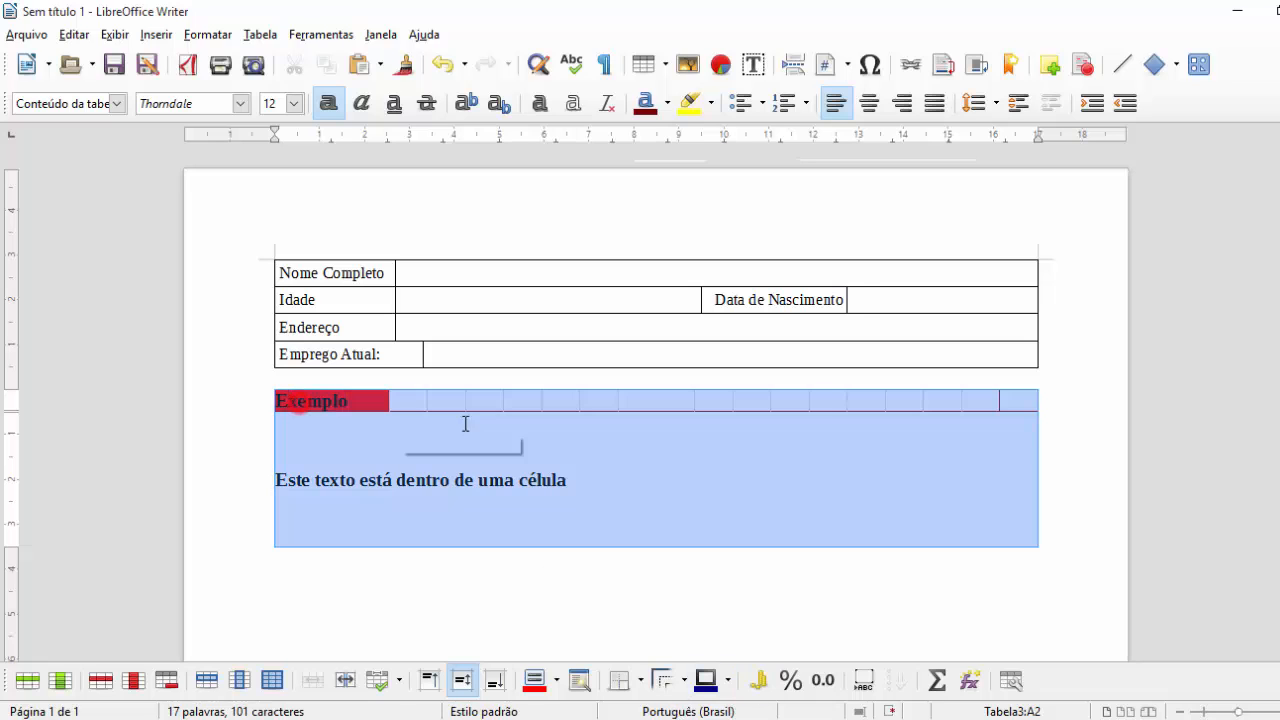
{"action": "left_click", "coordinate": [639, 683]}
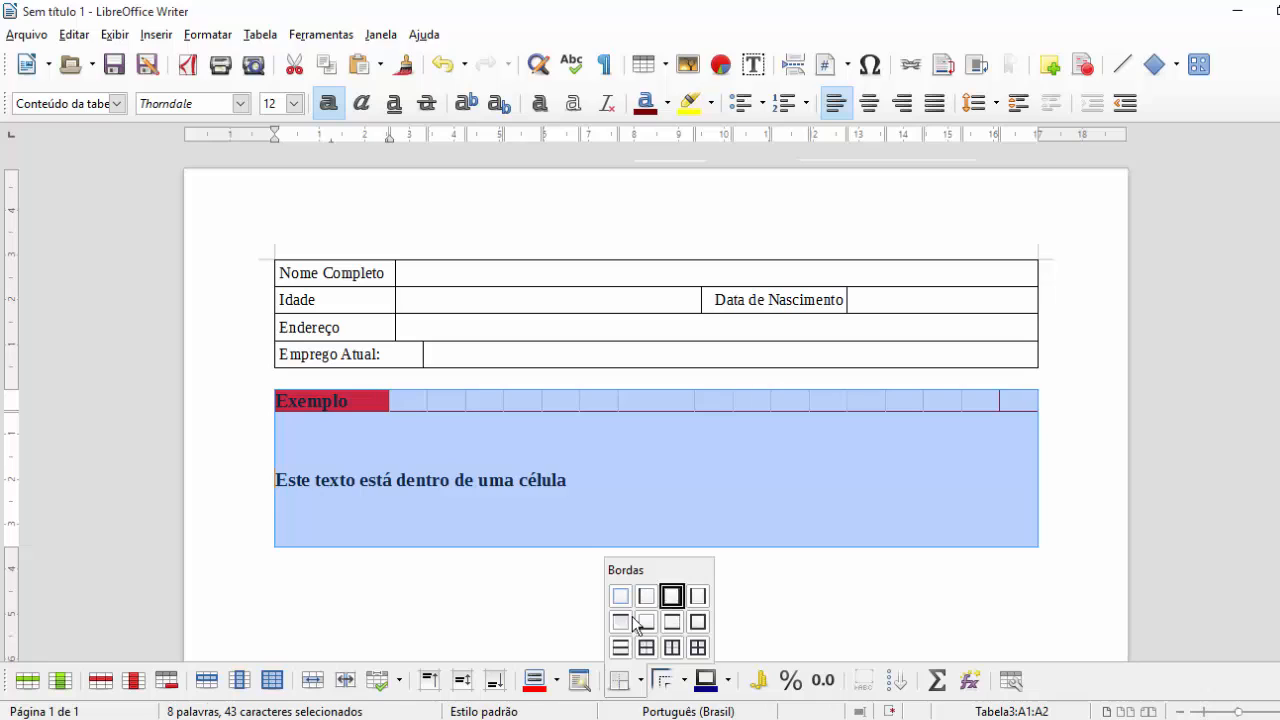
{"action": "left_click", "coordinate": [697, 648]}
{"action": "left_click", "coordinate": [678, 485]}
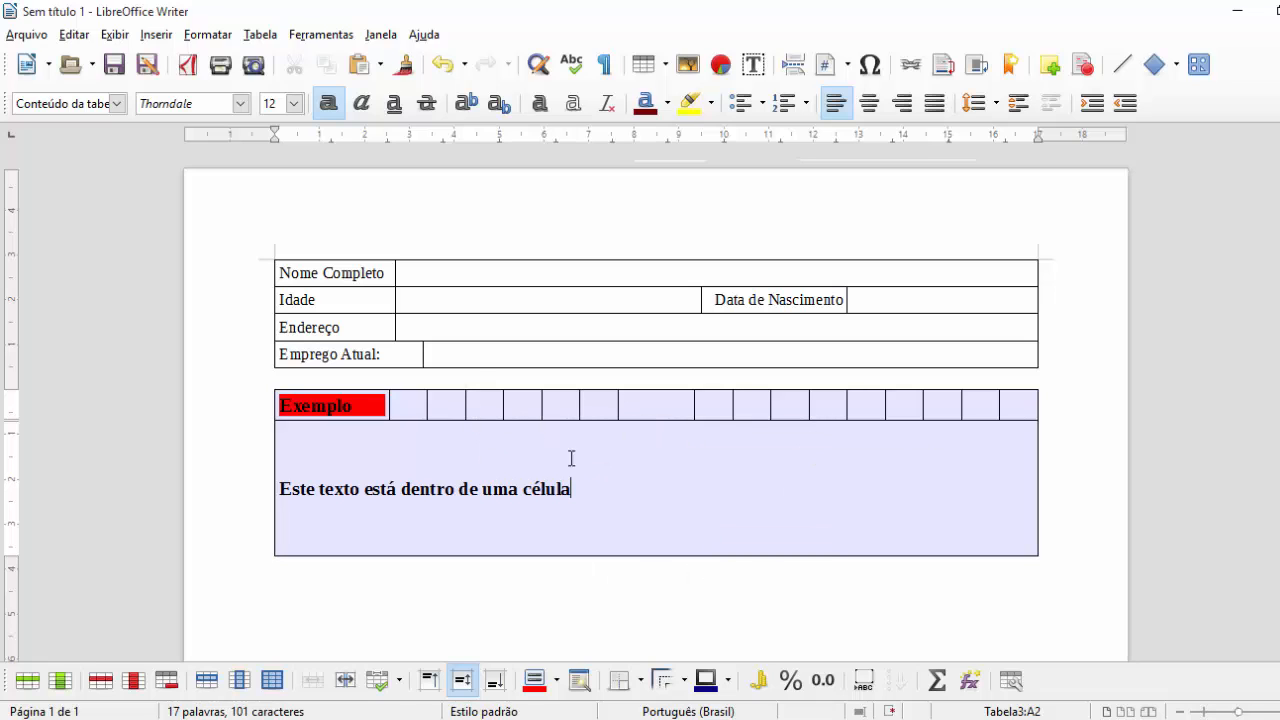
Step: Remove all borders from the whole lavender table
{"action": "left_click", "coordinate": [641, 680]}
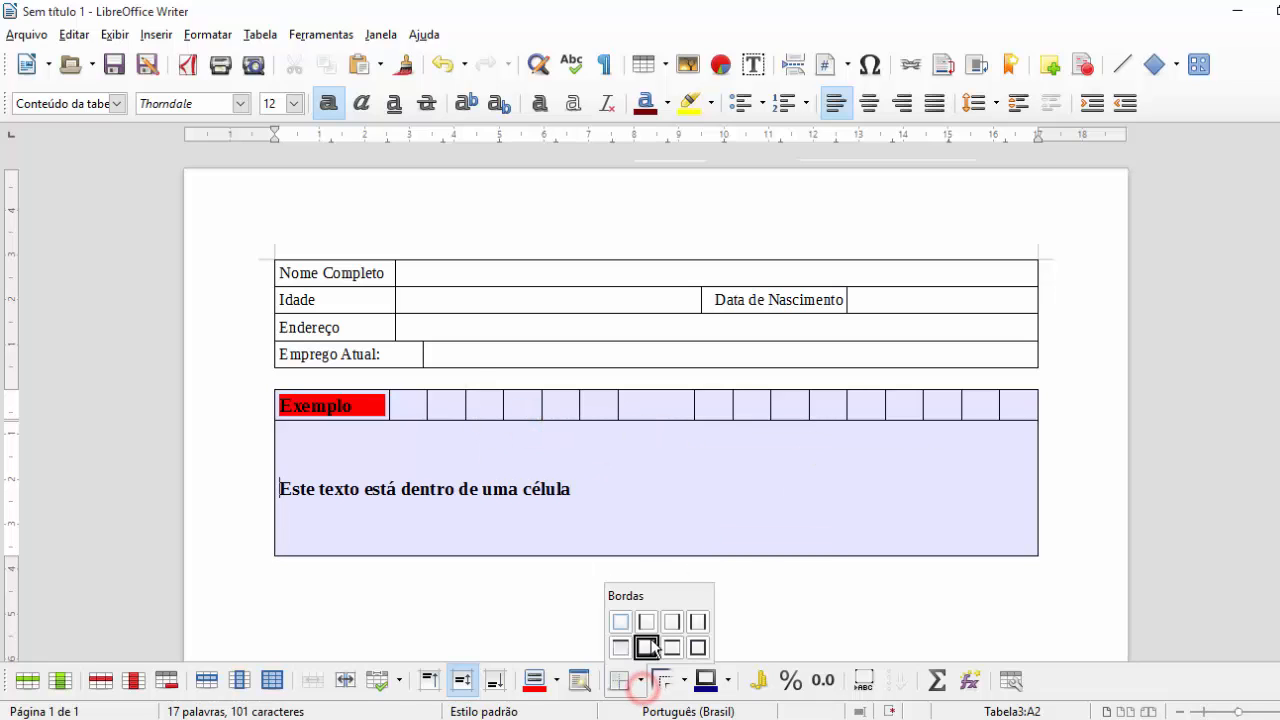
{"action": "left_click", "coordinate": [354, 440]}
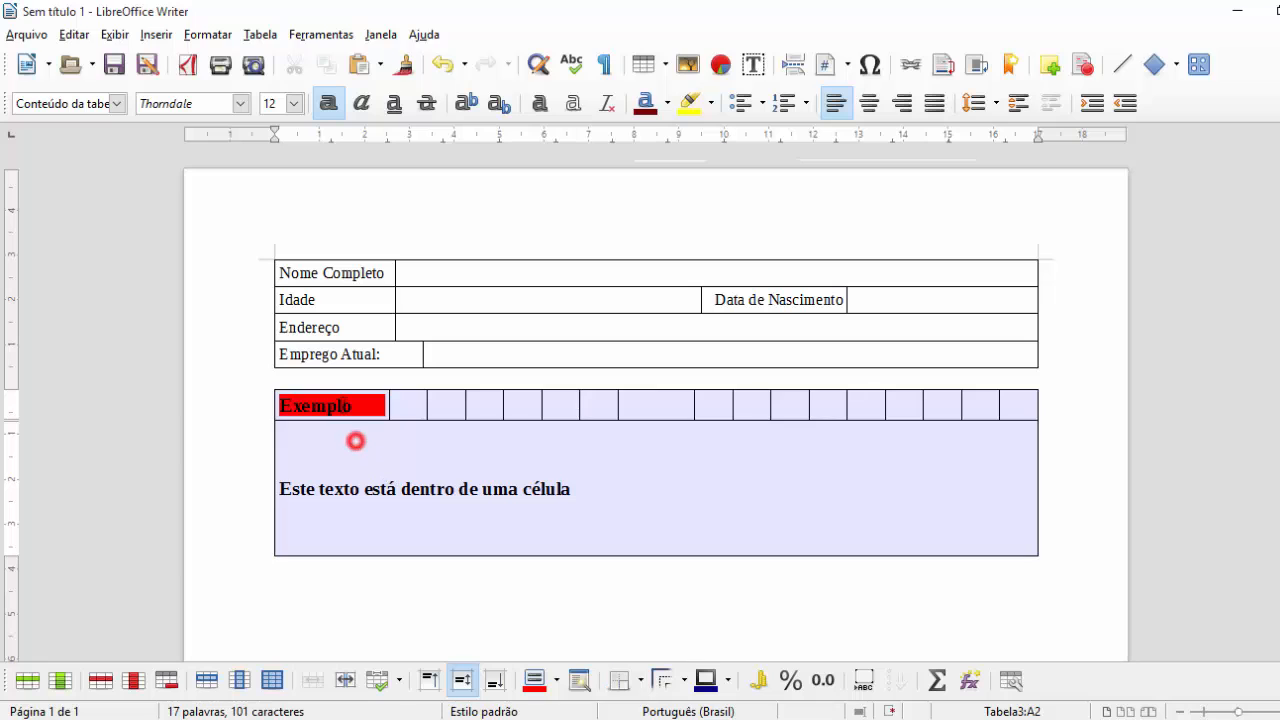
{"action": "key", "text": "ctrl+a"}
{"action": "key", "text": "ctrl+a"}
{"action": "left_click", "coordinate": [632, 680]}
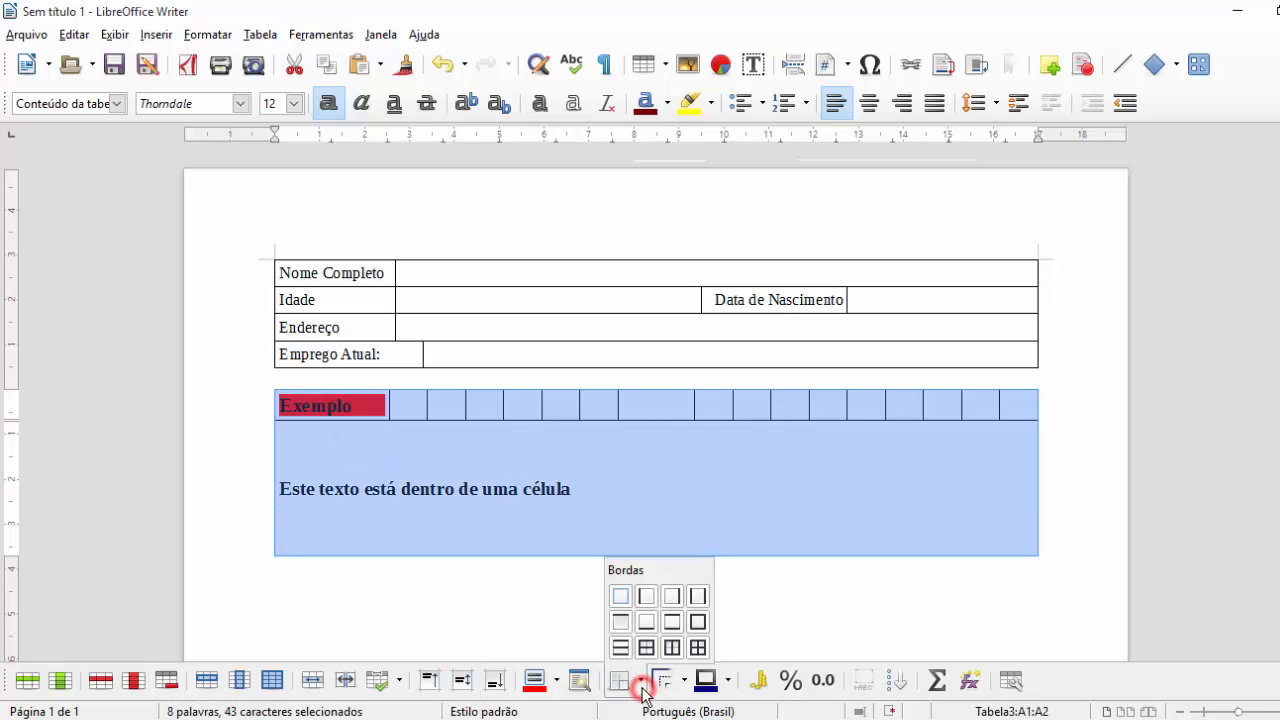
{"action": "left_click", "coordinate": [622, 680]}
{"action": "left_click", "coordinate": [624, 681]}
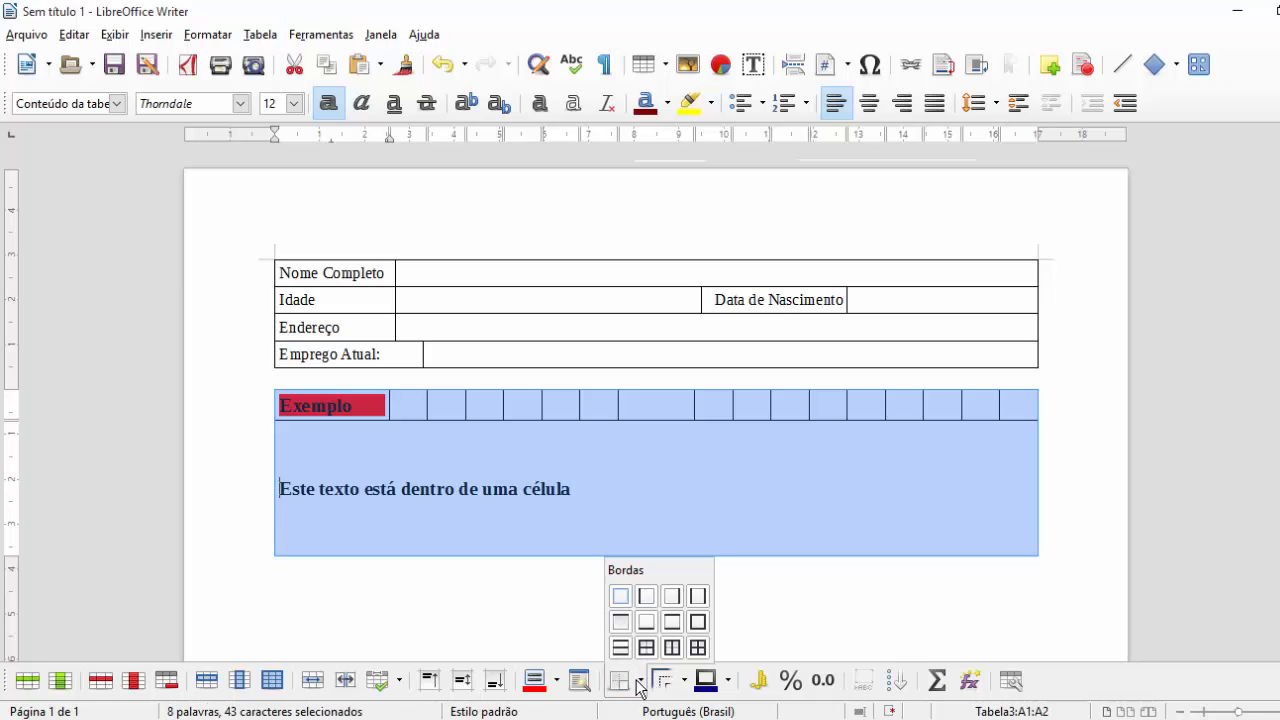
{"action": "left_click", "coordinate": [620, 598]}
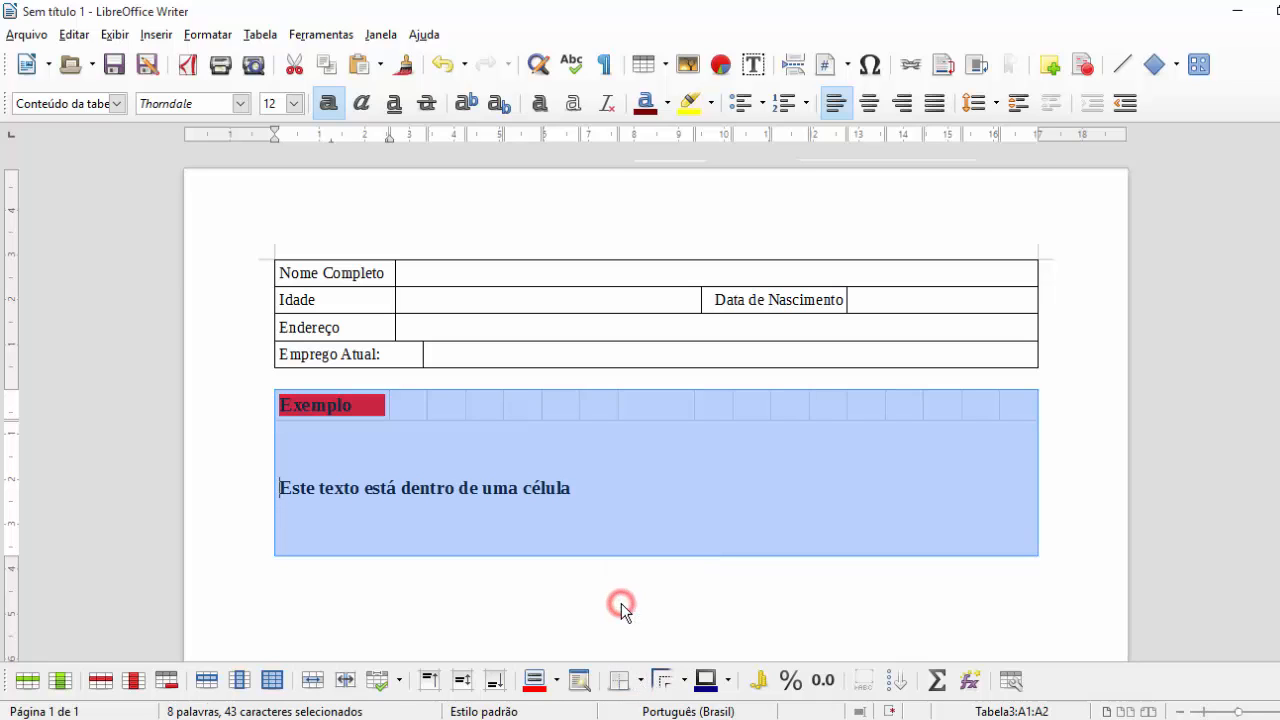
{"action": "left_click", "coordinate": [530, 490]}
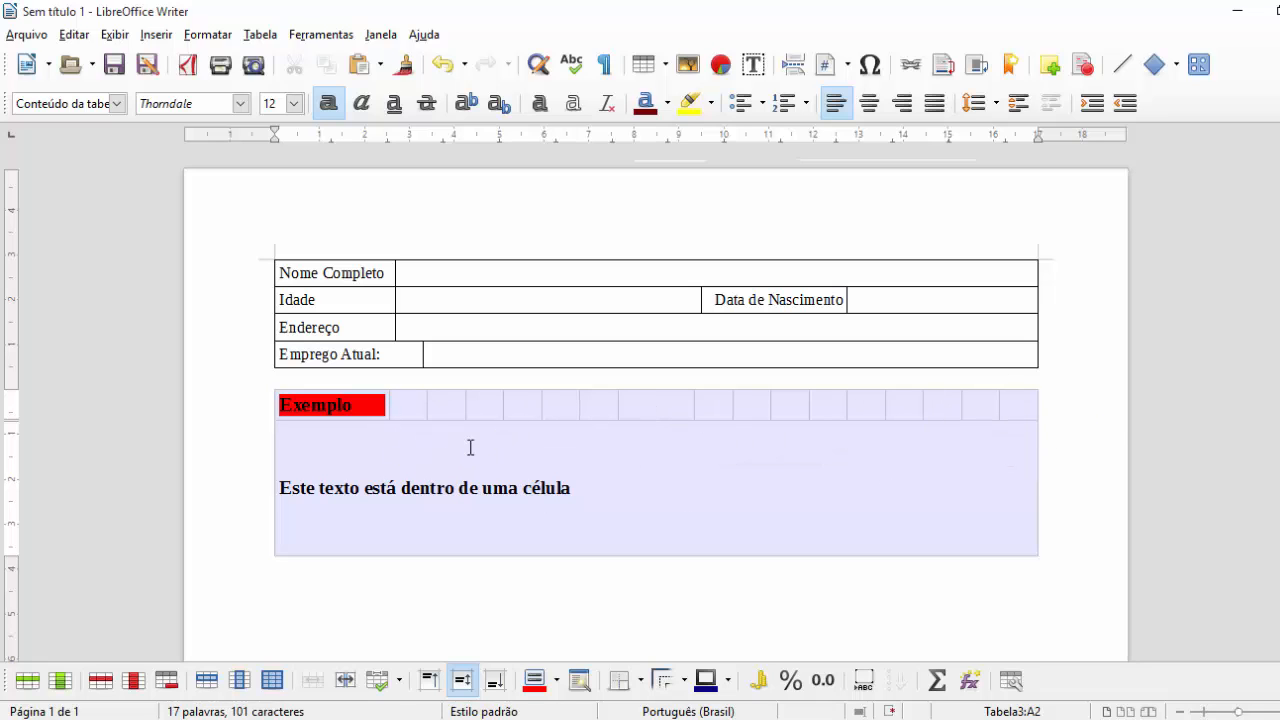
Step: Put the outer and inner borders back on all cells of the lavender table
{"action": "left_click_drag", "start_coordinate": [401, 420], "coordinate": [526, 488]}
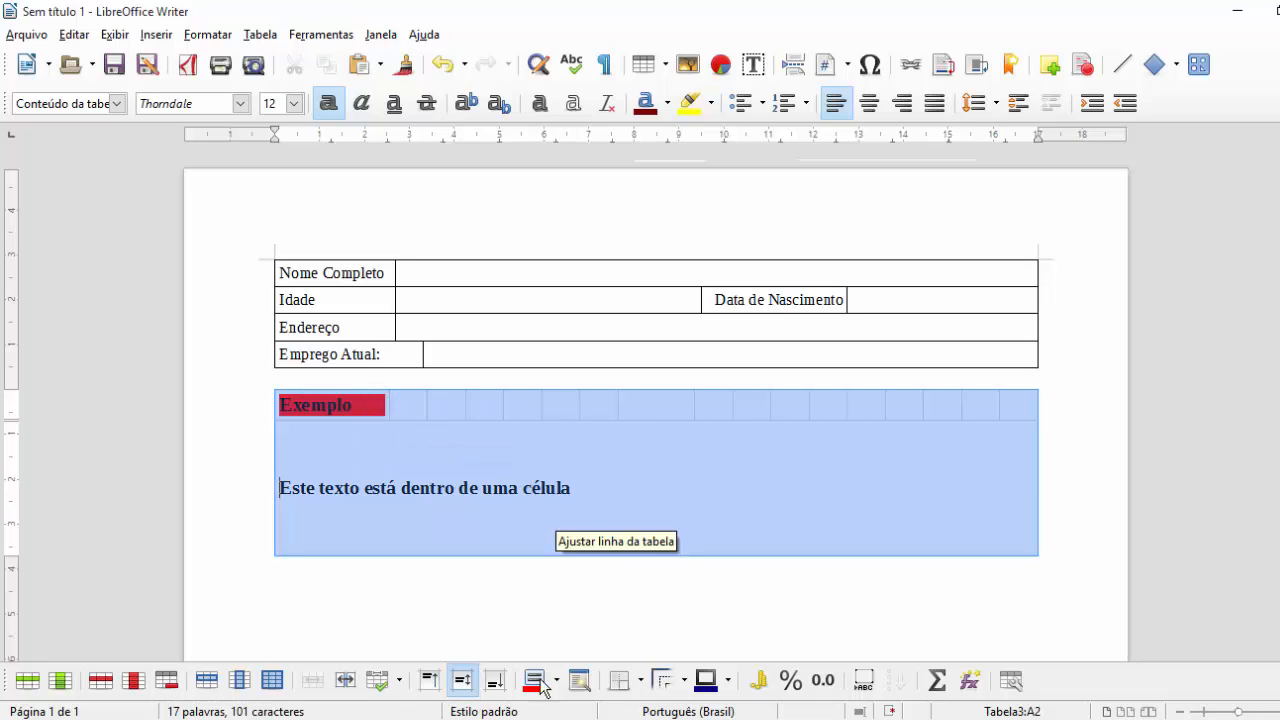
{"action": "left_click", "coordinate": [622, 688]}
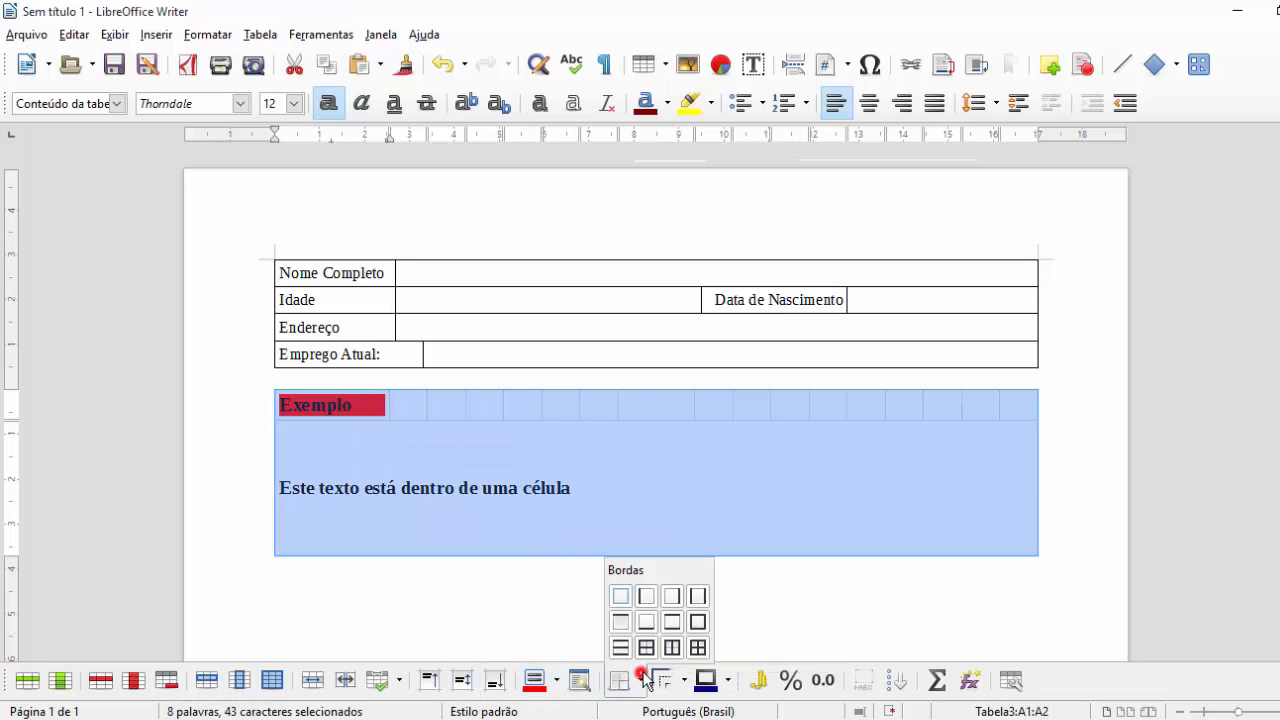
{"action": "left_click", "coordinate": [696, 650]}
{"action": "left_click", "coordinate": [743, 514]}
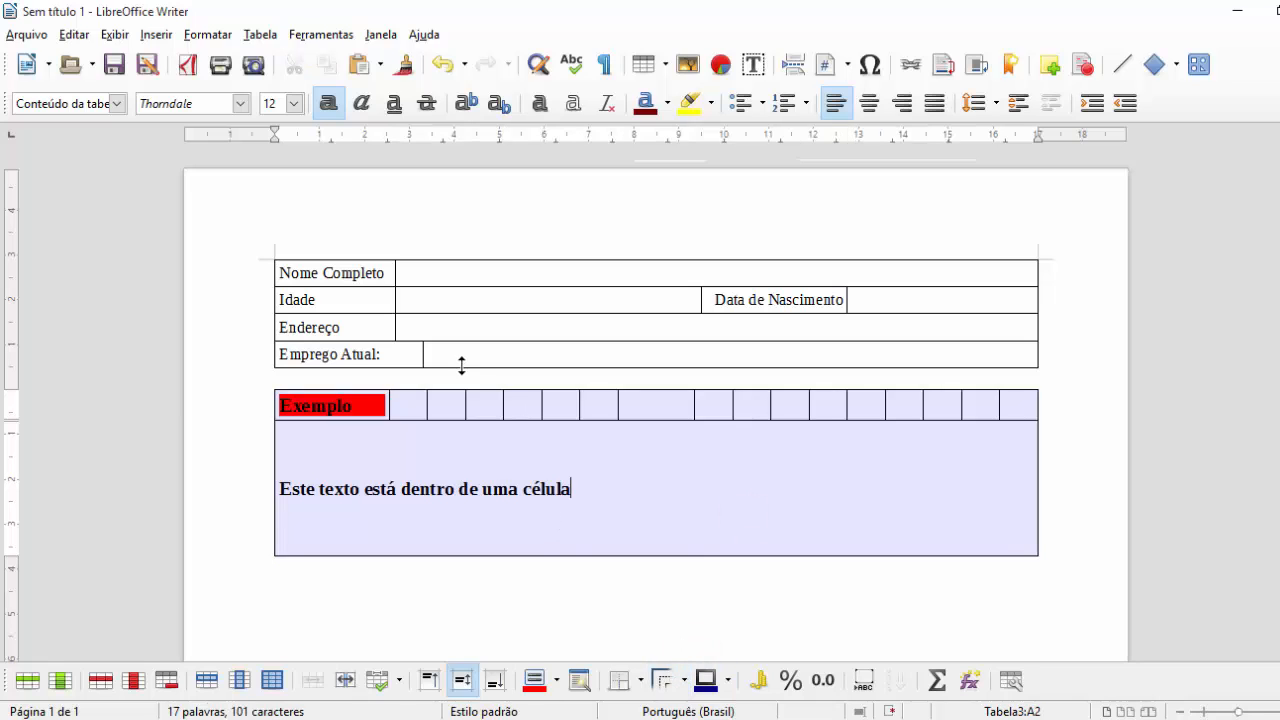
Step: Set a dotted border style on the empty cells beside "Exemplo" in the lavender table's first row
{"action": "left_click_drag", "start_coordinate": [425, 415], "coordinate": [1018, 405]}
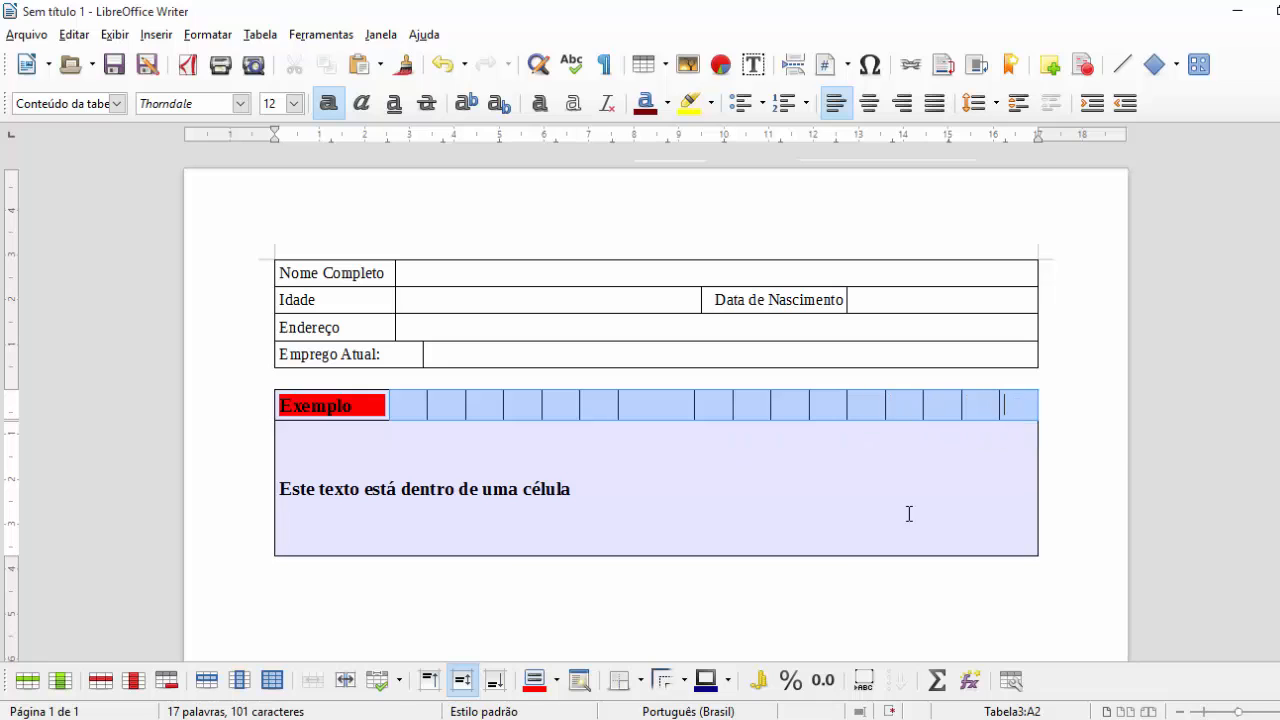
{"action": "left_click", "coordinate": [685, 680]}
{"action": "left_click", "coordinate": [685, 562]}
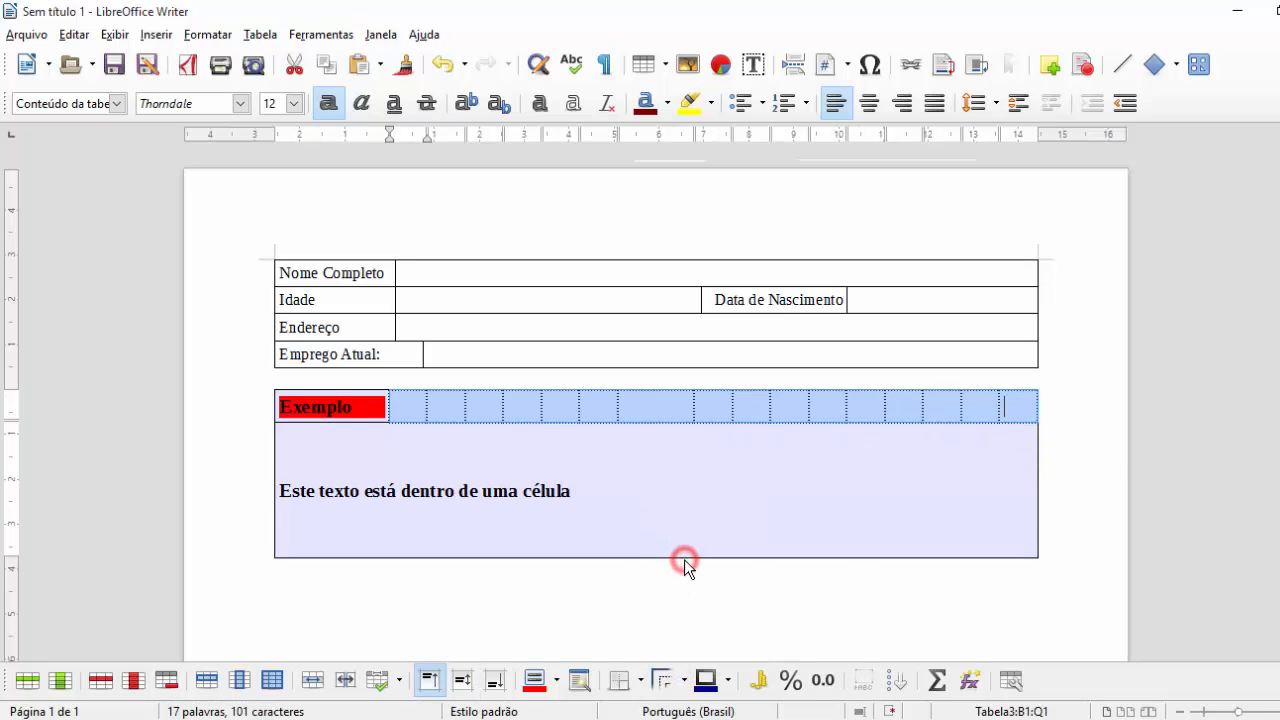
{"action": "left_click", "coordinate": [686, 517]}
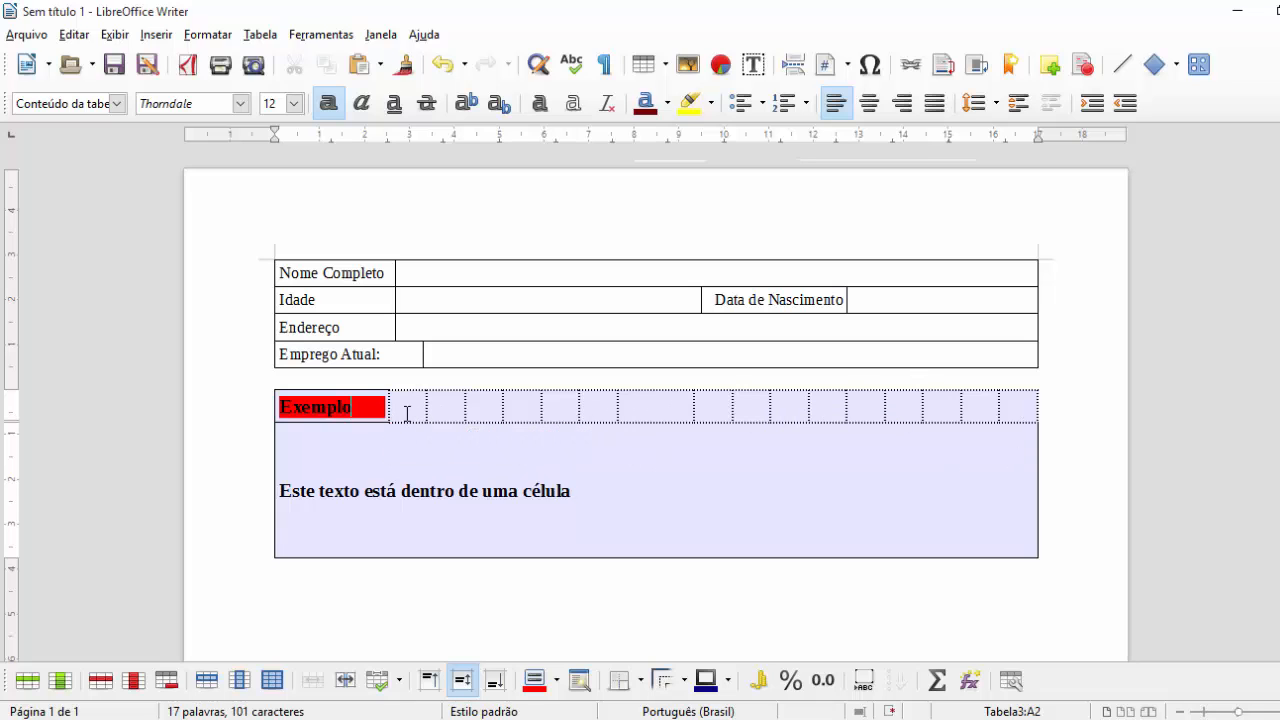
Step: Set a dotted border style on the entire lavender table
{"action": "left_click", "coordinate": [708, 381]}
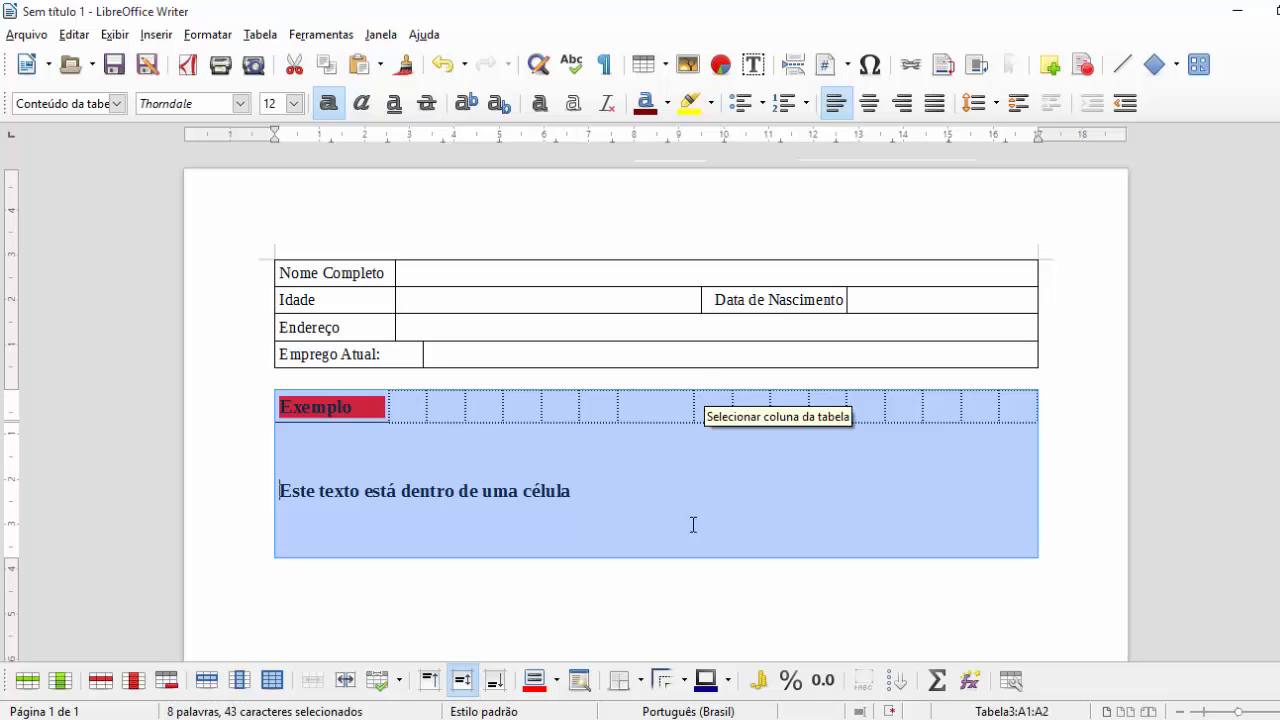
{"action": "left_click", "coordinate": [672, 678]}
{"action": "left_click", "coordinate": [698, 561]}
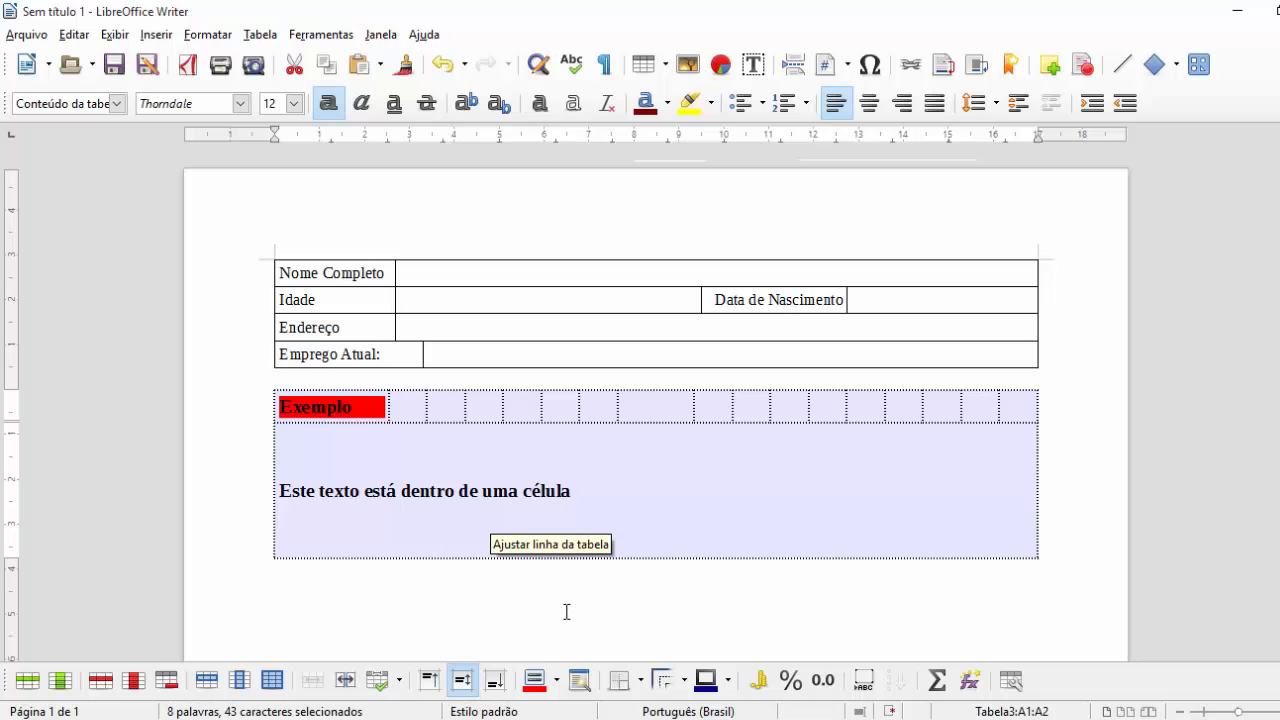
Step: Set the border color of the whole lavender table to dark green
{"action": "left_click", "coordinate": [706, 678]}
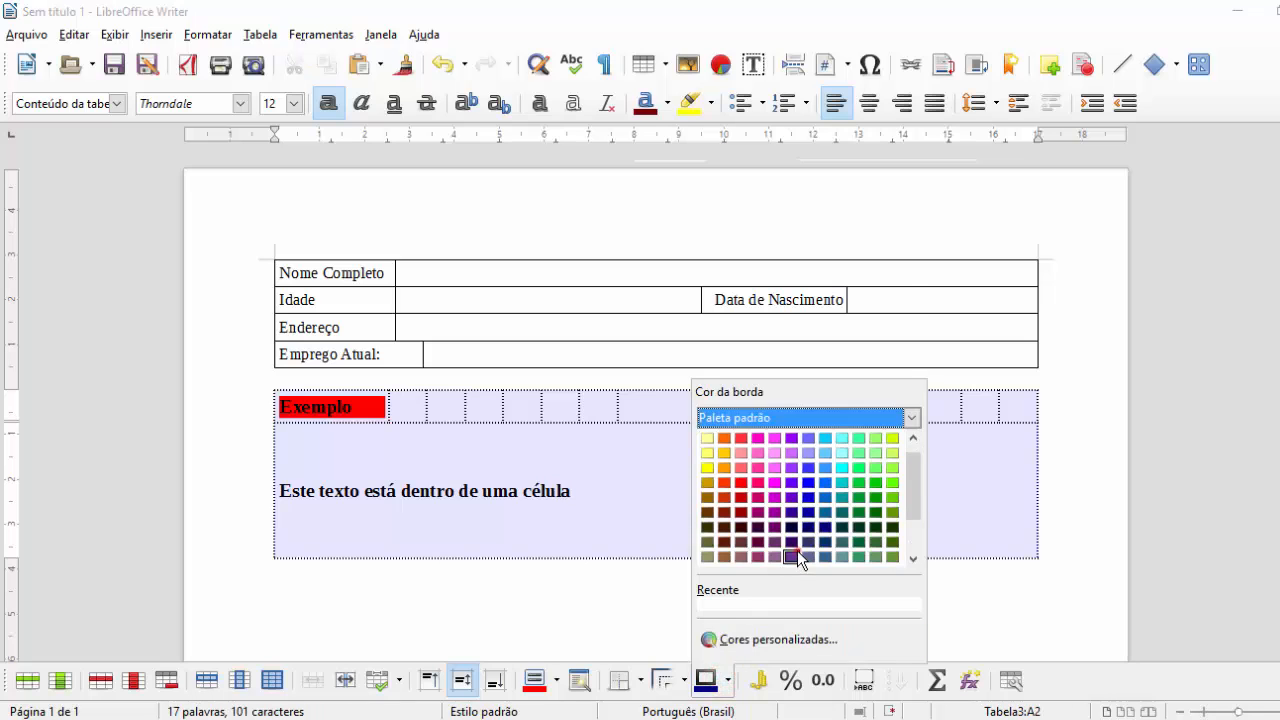
{"action": "left_click", "coordinate": [797, 557]}
{"action": "left_click_drag", "start_coordinate": [338, 410], "coordinate": [526, 483]}
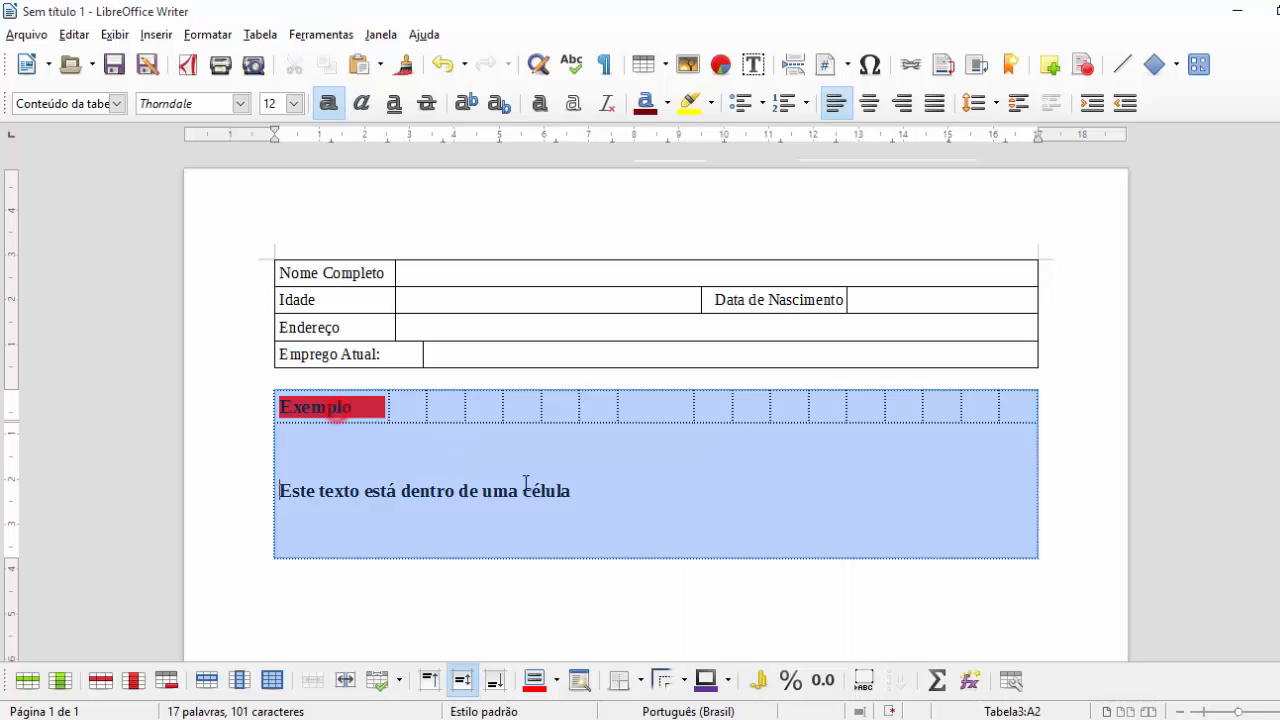
{"action": "left_click", "coordinate": [728, 683]}
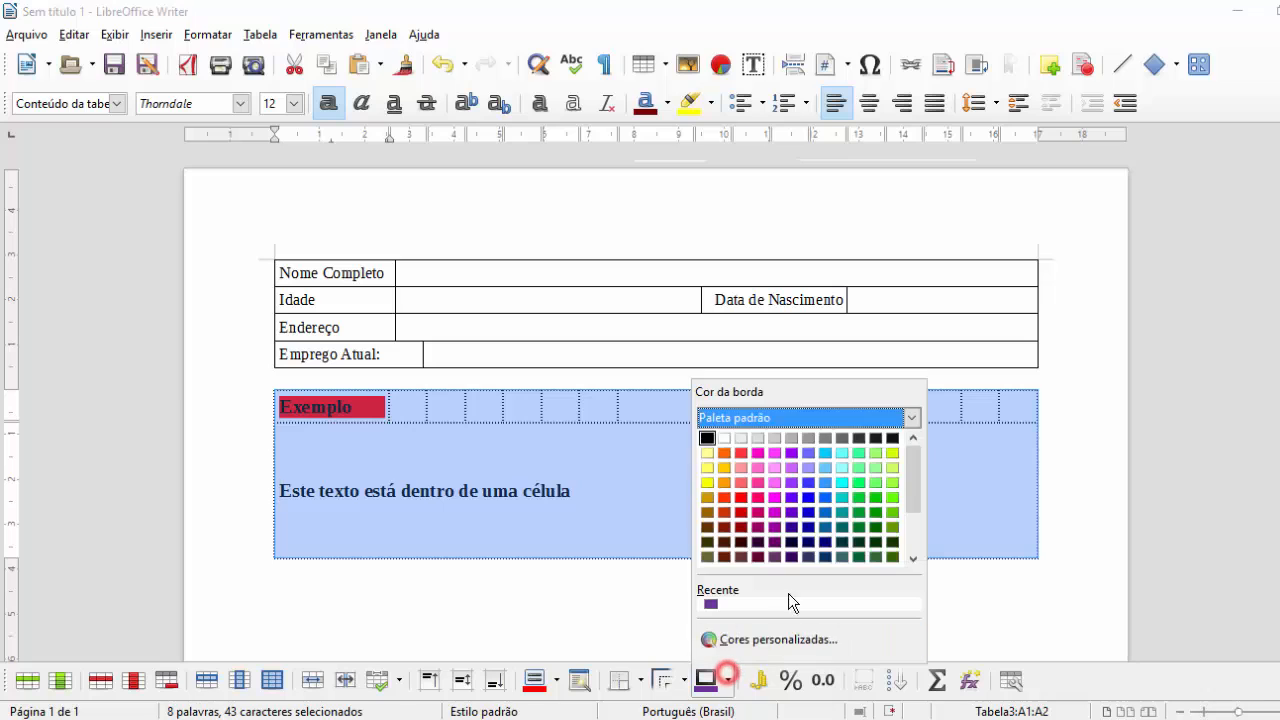
{"action": "left_click", "coordinate": [875, 508]}
{"action": "left_click", "coordinate": [767, 476]}
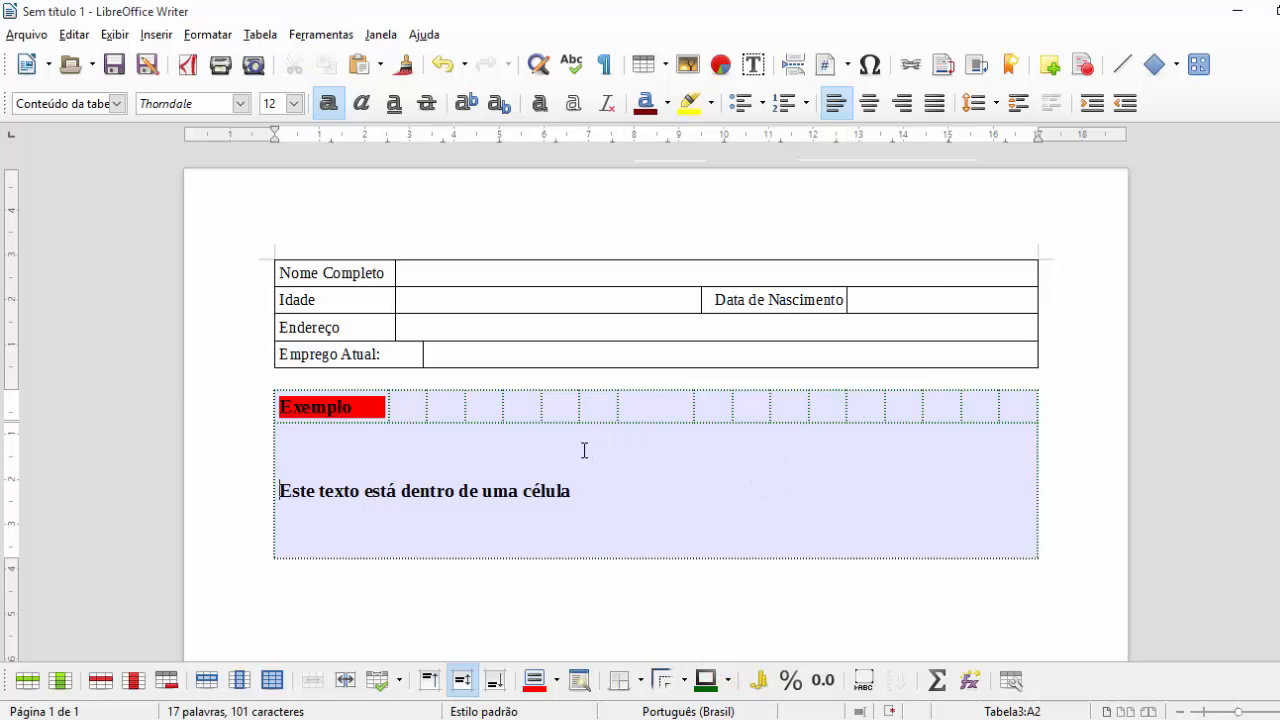
{"action": "scroll", "coordinate": [605, 434], "scroll_direction": "up", "scroll_amount": 3, "text": "ctrl"}
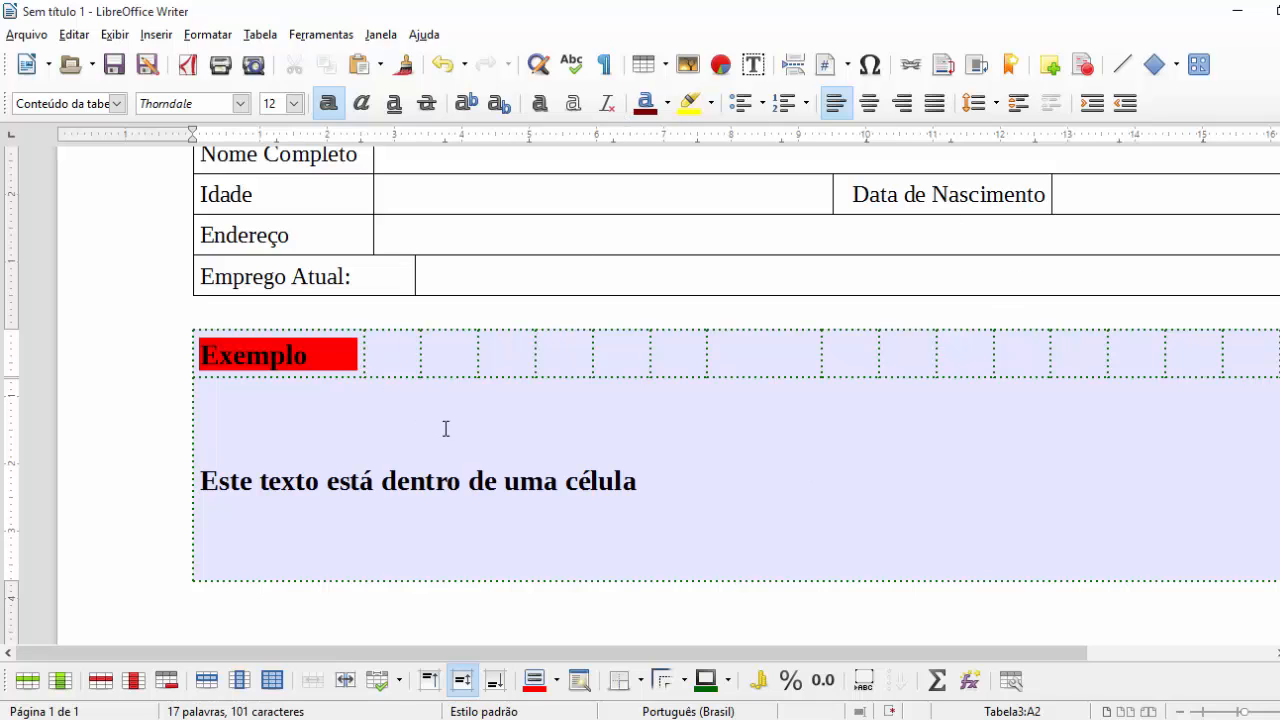
{"action": "left_click", "coordinate": [294, 276]}
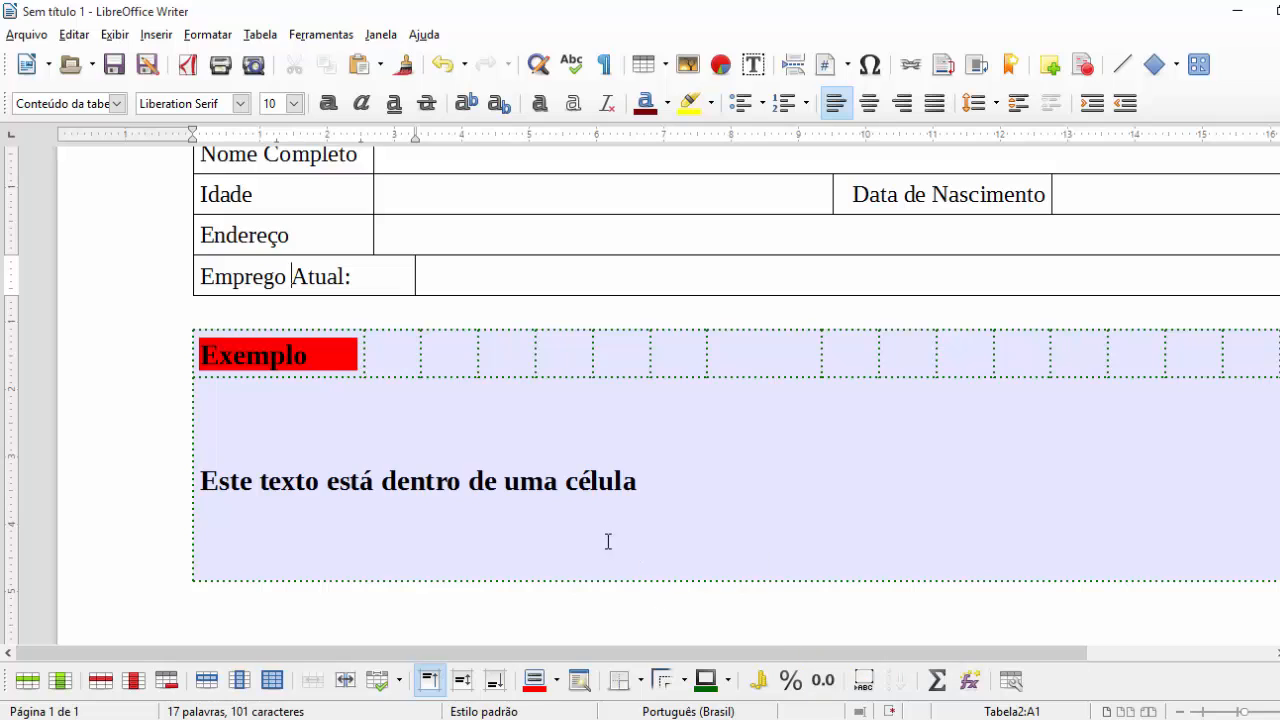
{"action": "scroll", "coordinate": [606, 540], "scroll_direction": "up", "scroll_amount": 3}
{"action": "scroll", "coordinate": [667, 396], "scroll_direction": "down", "scroll_amount": 3}
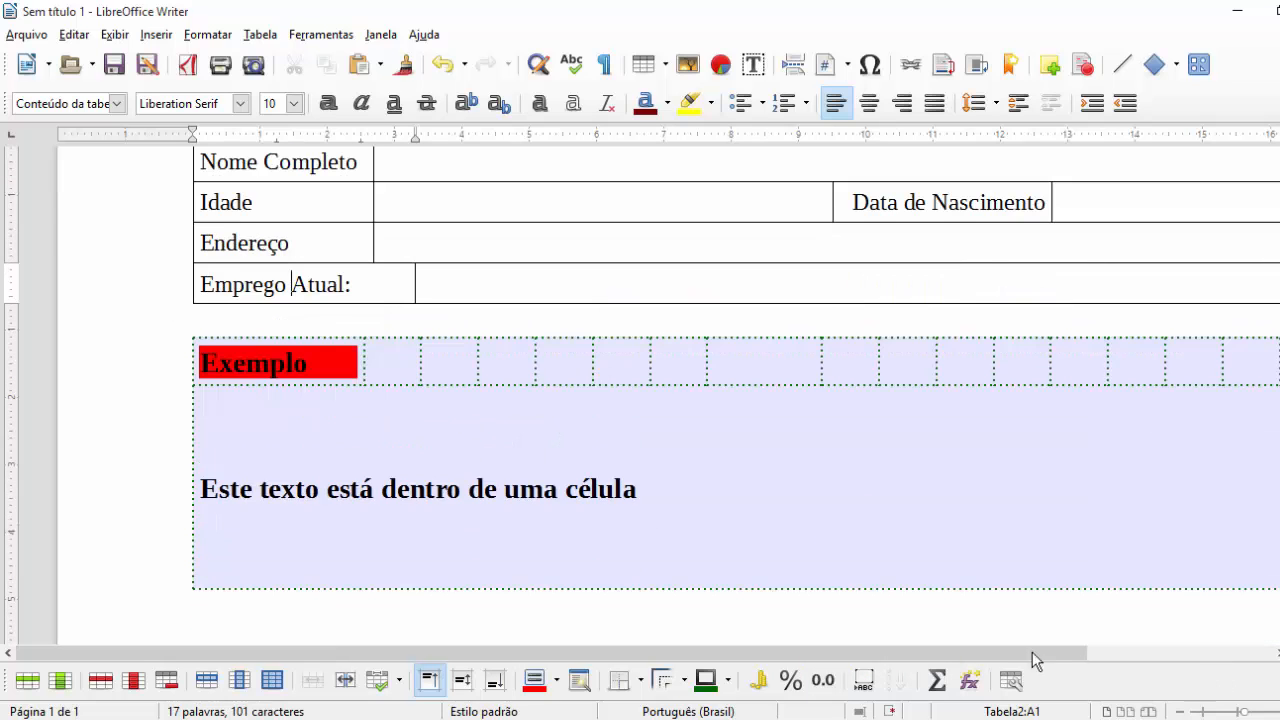
{"action": "left_click", "coordinate": [637, 410]}
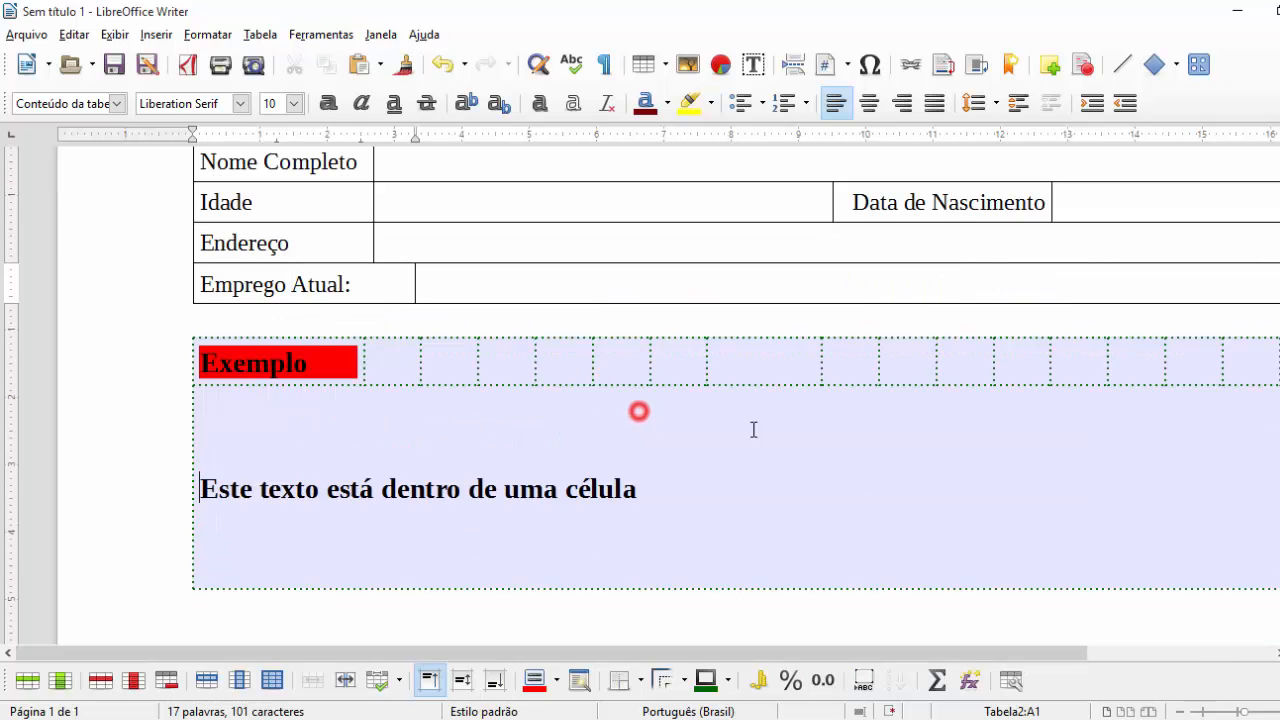
Step: Apply a blue background color to the cell containing "Este texto está dentro de uma célula" through the table properties
{"action": "left_click", "coordinate": [1008, 680]}
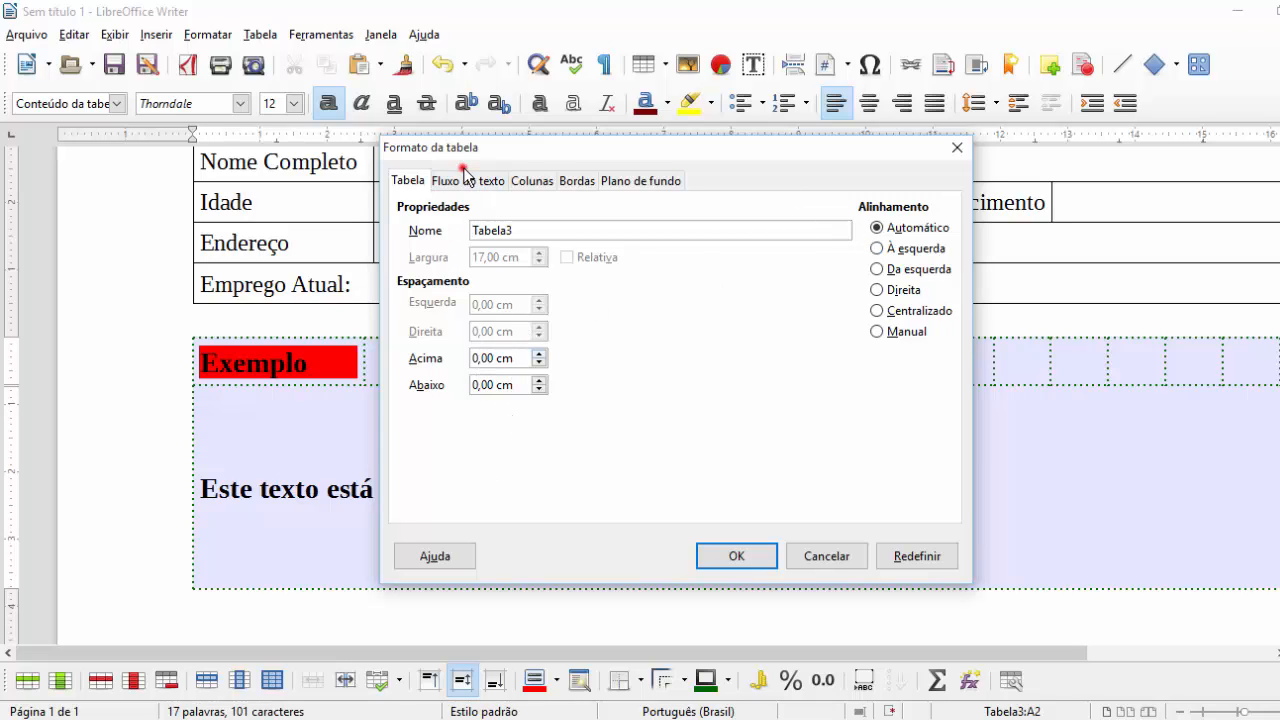
{"action": "left_click", "coordinate": [466, 178]}
{"action": "left_click", "coordinate": [532, 180]}
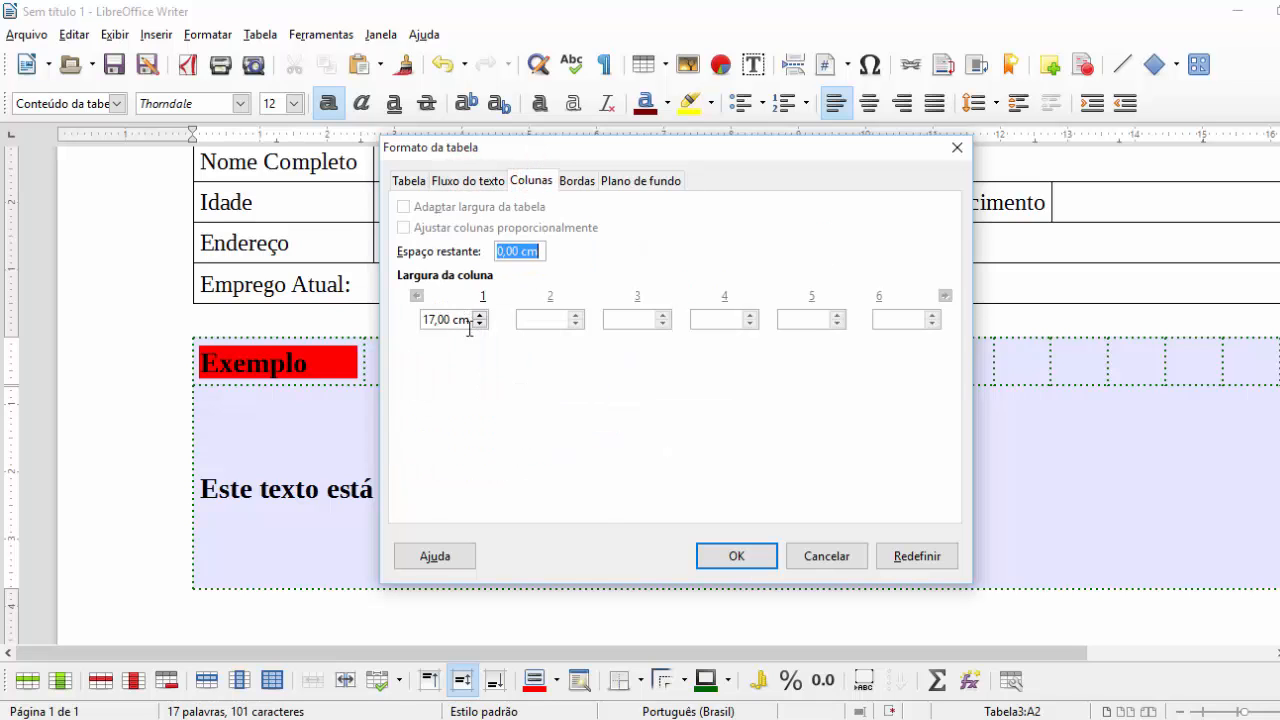
{"action": "left_click", "coordinate": [577, 180]}
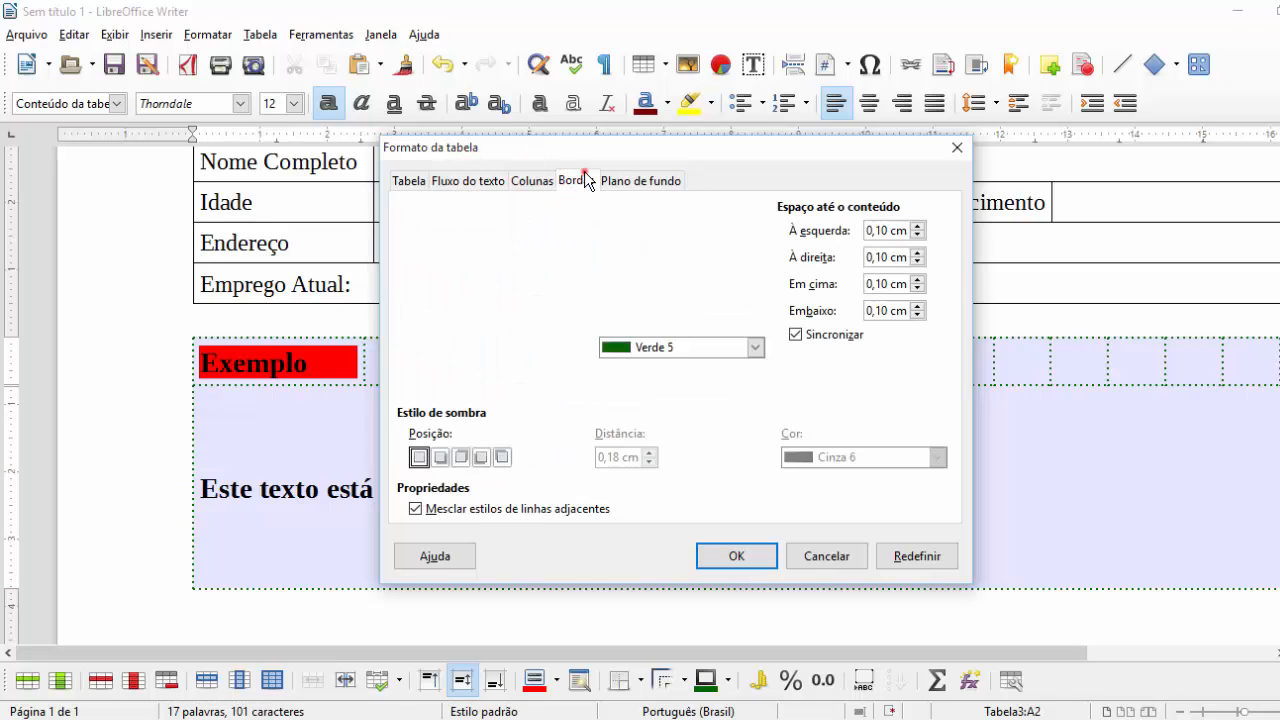
{"action": "left_click", "coordinate": [648, 181]}
{"action": "left_click", "coordinate": [608, 351]}
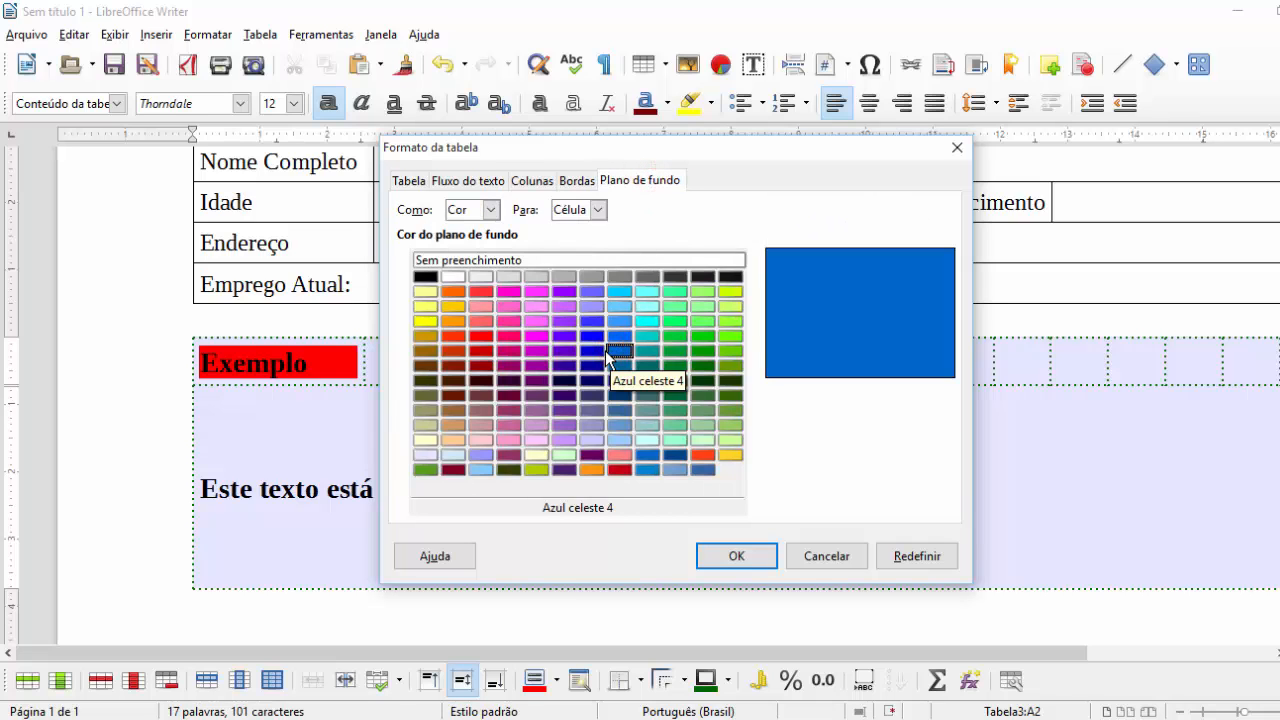
{"action": "left_click", "coordinate": [605, 365]}
{"action": "left_click", "coordinate": [723, 557]}
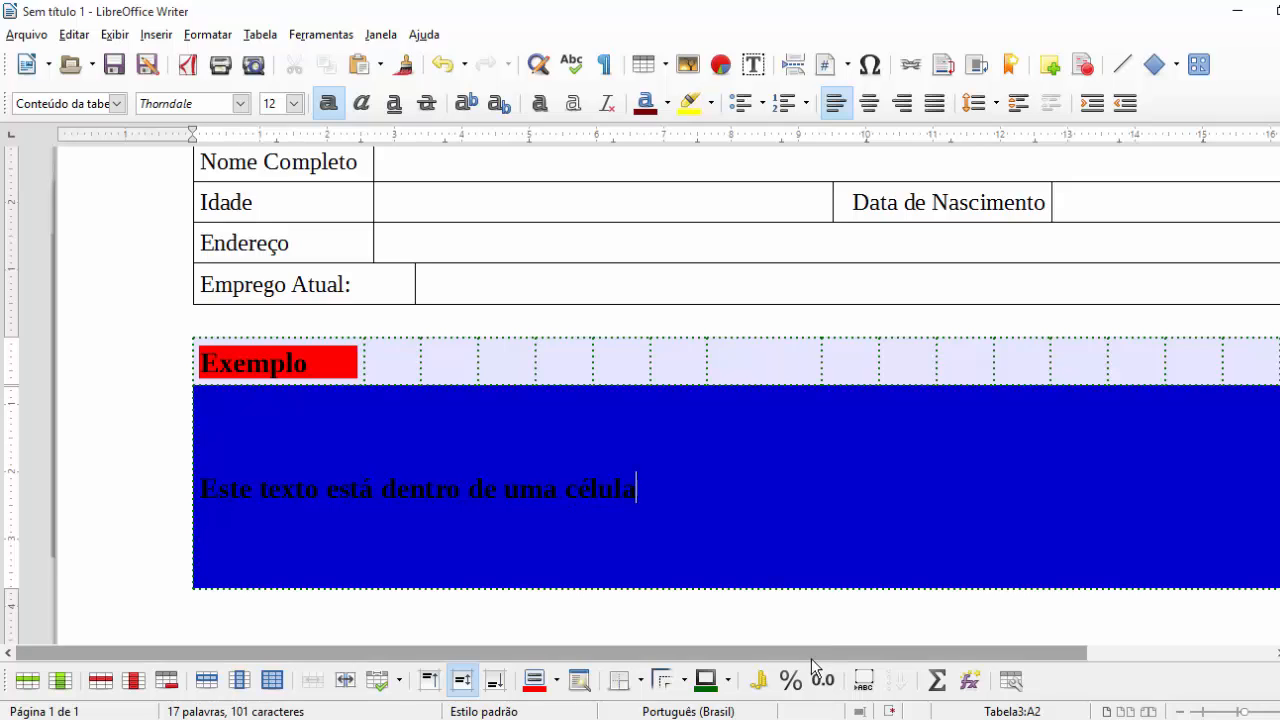
Step: Insert a new table with six columns and six rows in the empty space below the blue cell
{"action": "scroll", "coordinate": [614, 598], "scroll_direction": "down", "scroll_amount": 5}
{"action": "left_click", "coordinate": [504, 401]}
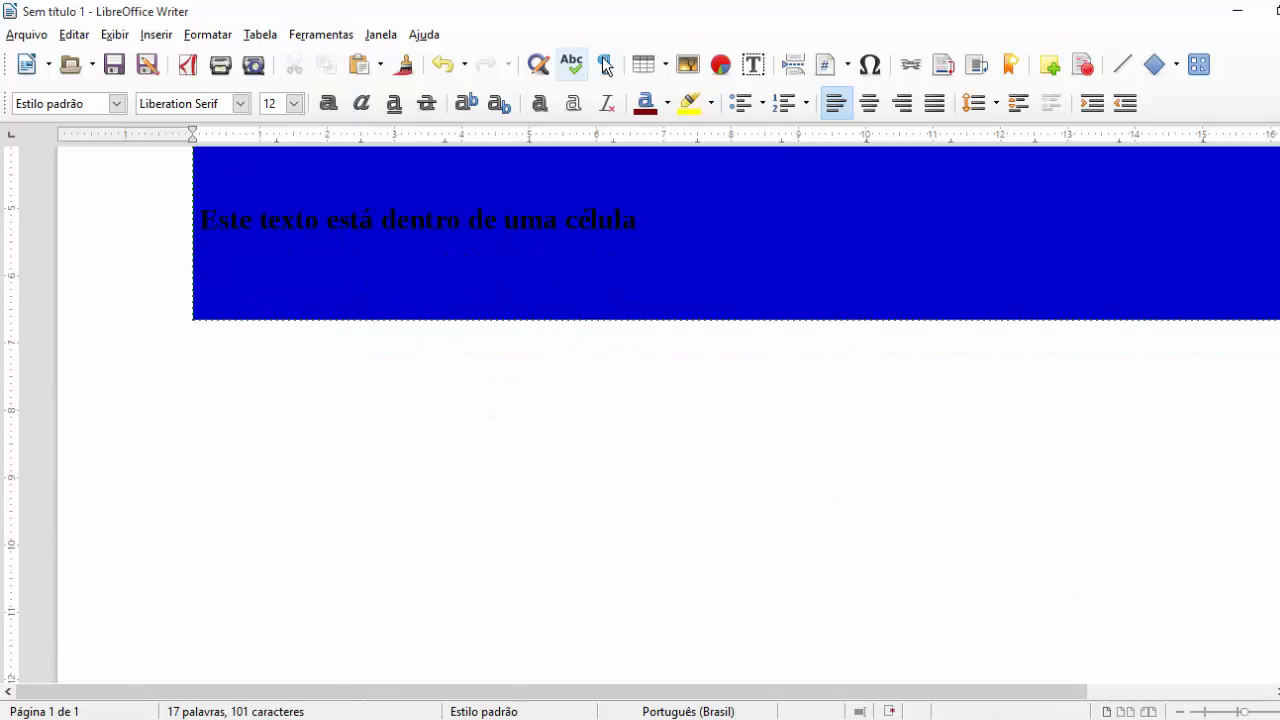
{"action": "left_click", "coordinate": [648, 66]}
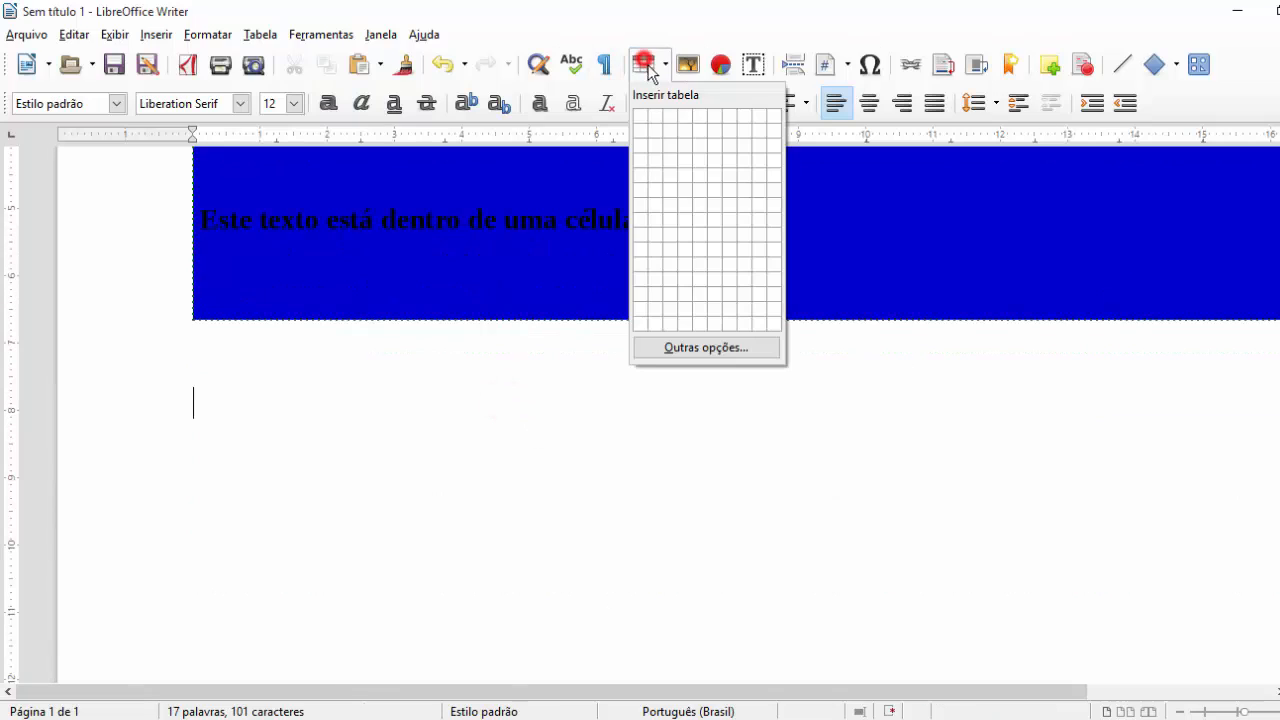
{"action": "left_click", "coordinate": [711, 188]}
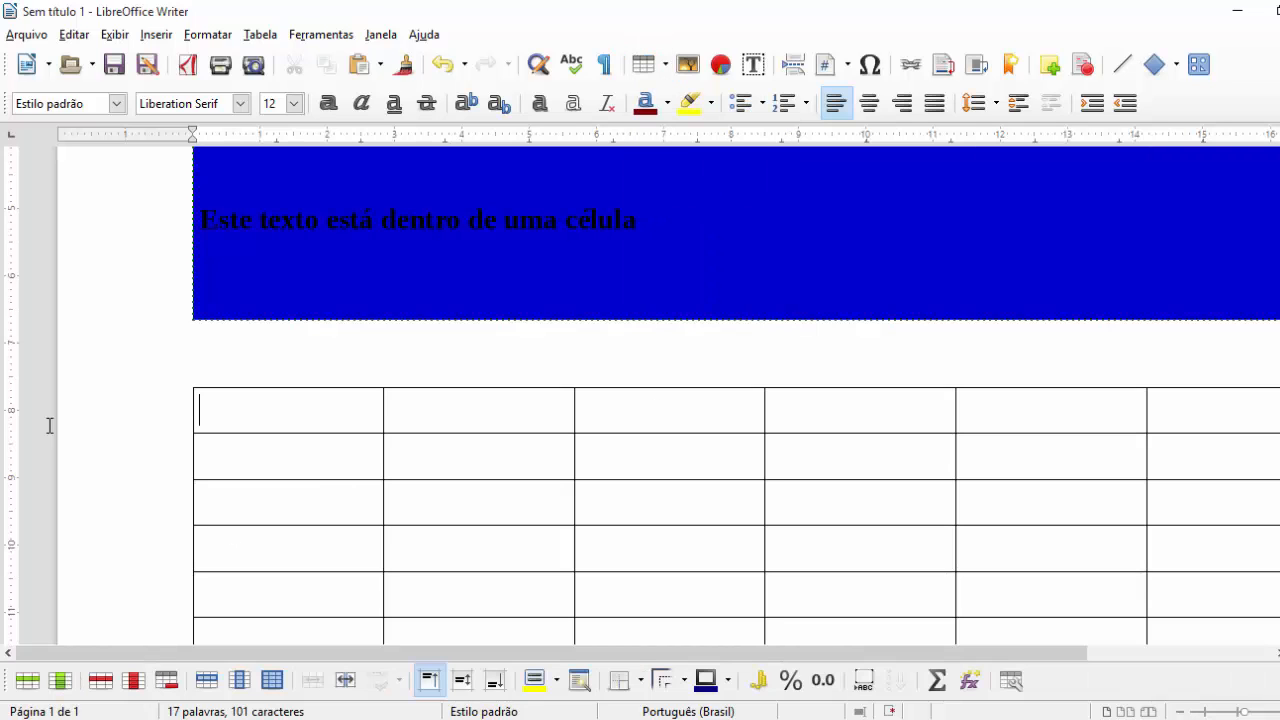
Step: Fill the first column of the new table downward from the first row with 10, 20, 30, 40 and 50
{"action": "scroll", "coordinate": [10, 390], "scroll_direction": "down", "scroll_amount": 3}
{"action": "left_click", "coordinate": [229, 242]}
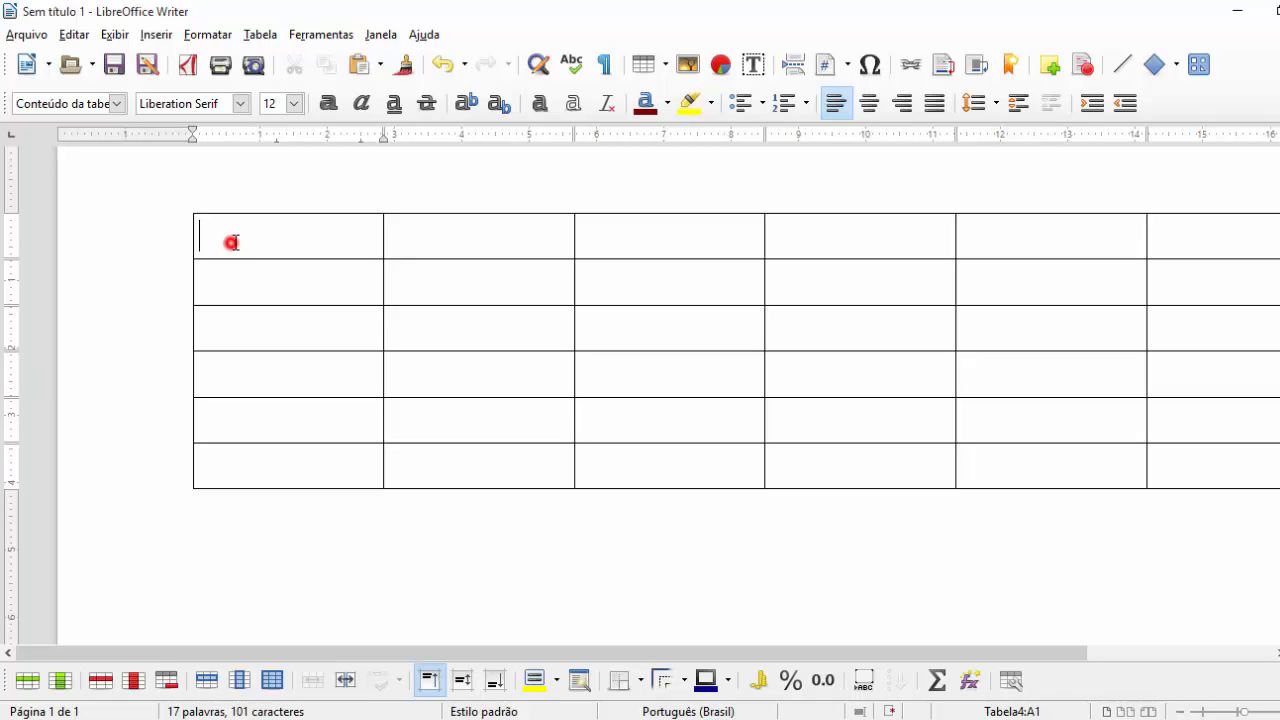
{"action": "type", "text": "10"}
{"action": "key", "text": "Tab"}
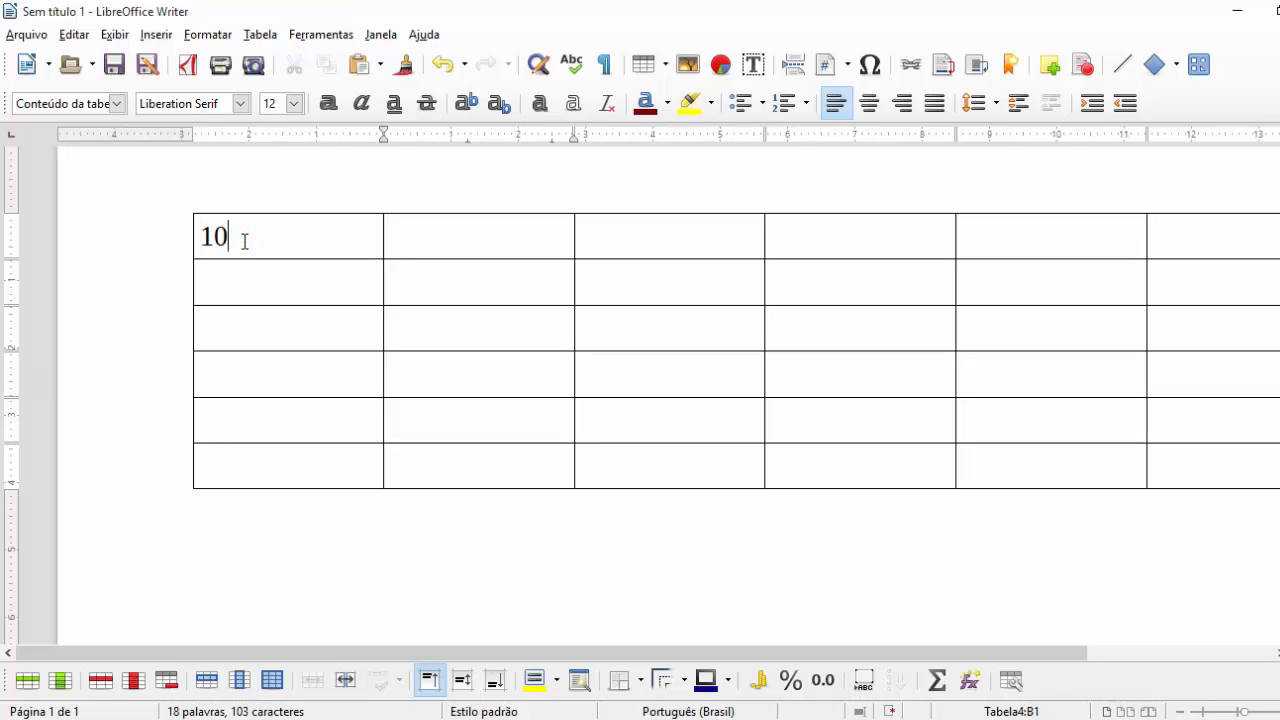
{"action": "key", "text": "Left"}
{"action": "key", "text": "Down"}
{"action": "type", "text": "20"}
{"action": "key", "text": "Down"}
{"action": "type", "text": "30"}
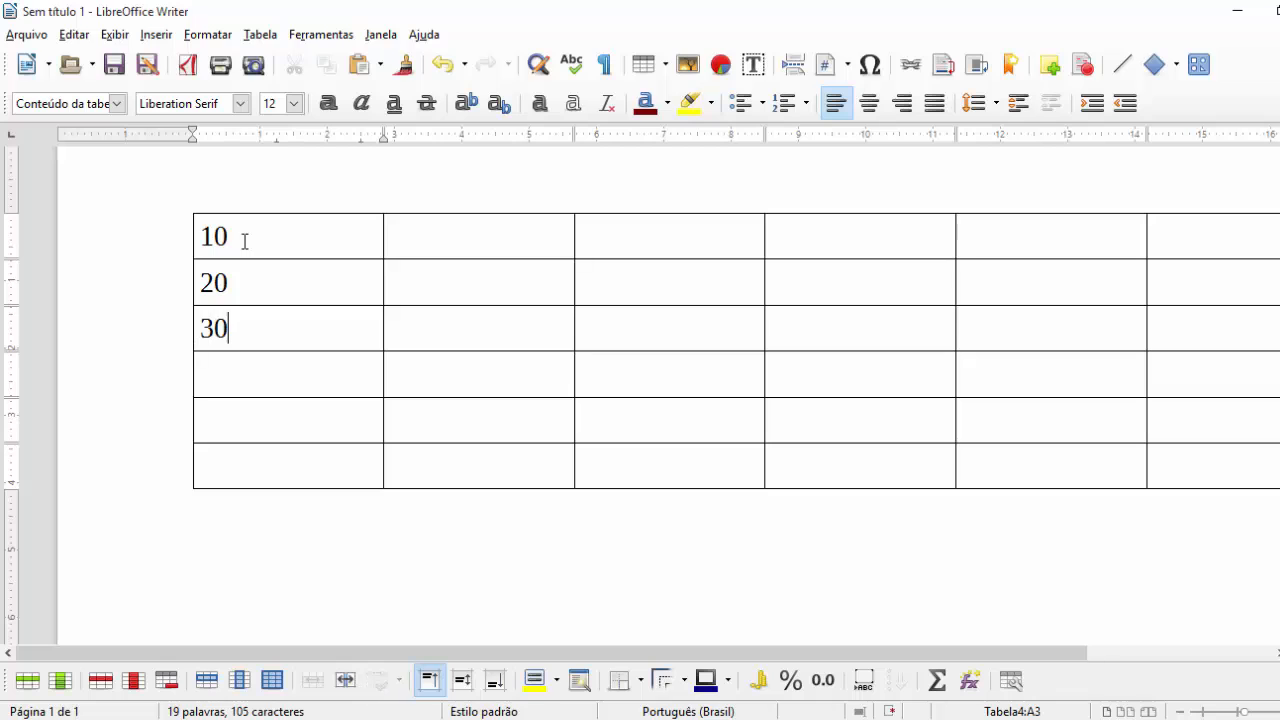
{"action": "key", "text": "Down"}
{"action": "type", "text": "40"}
{"action": "key", "text": "Down"}
{"action": "type", "text": "50"}
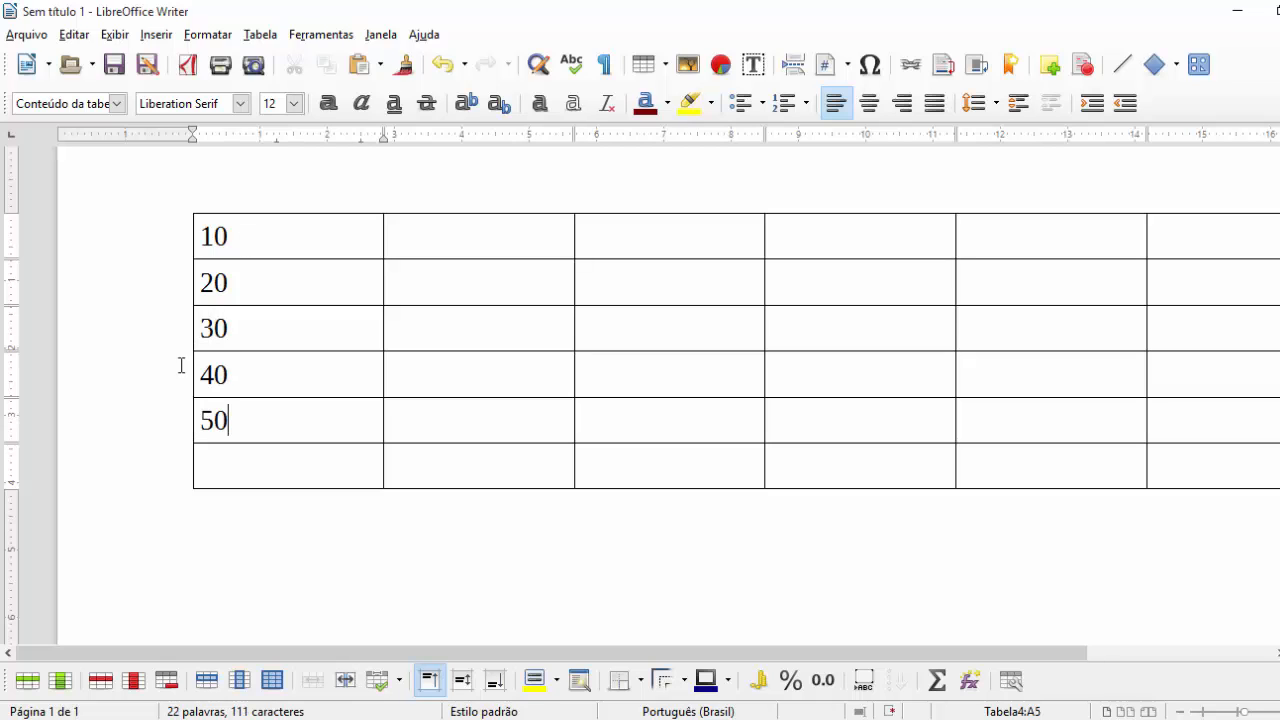
Step: Try to enter a sum formula with a range starting at A1 in the empty cell below 50
{"action": "left_click", "coordinate": [258, 451]}
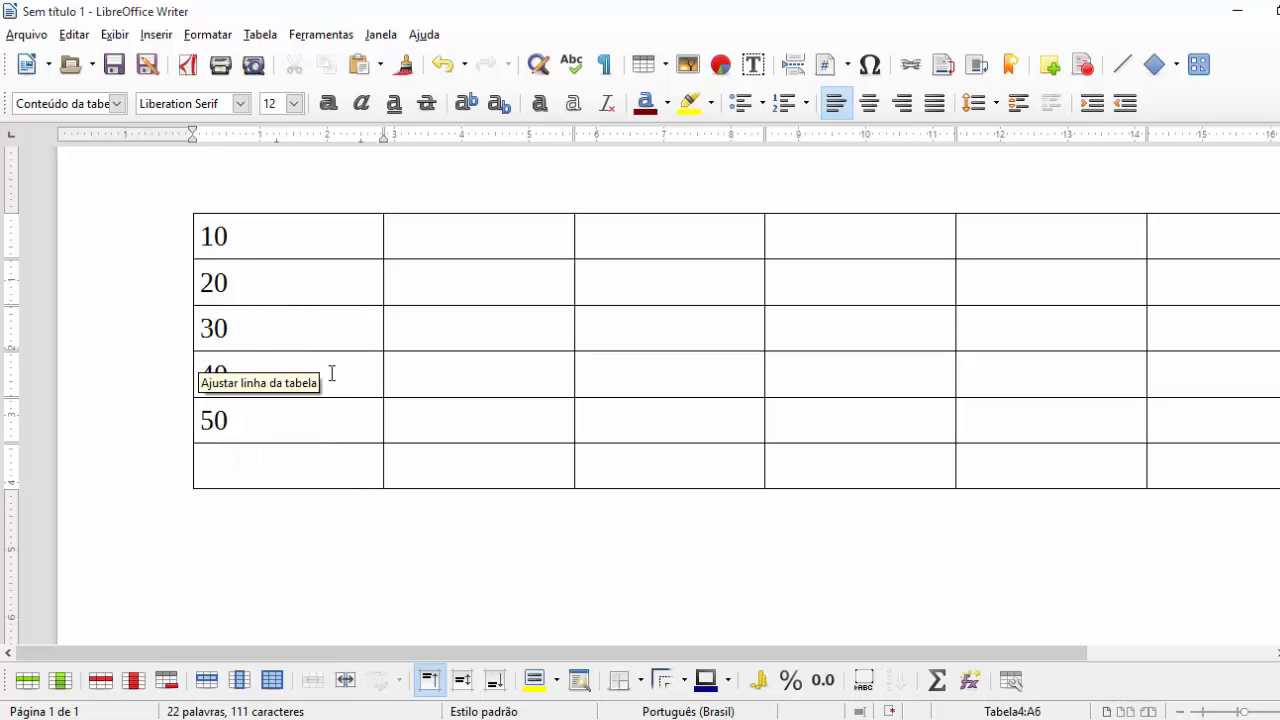
{"action": "left_click", "coordinate": [935, 682]}
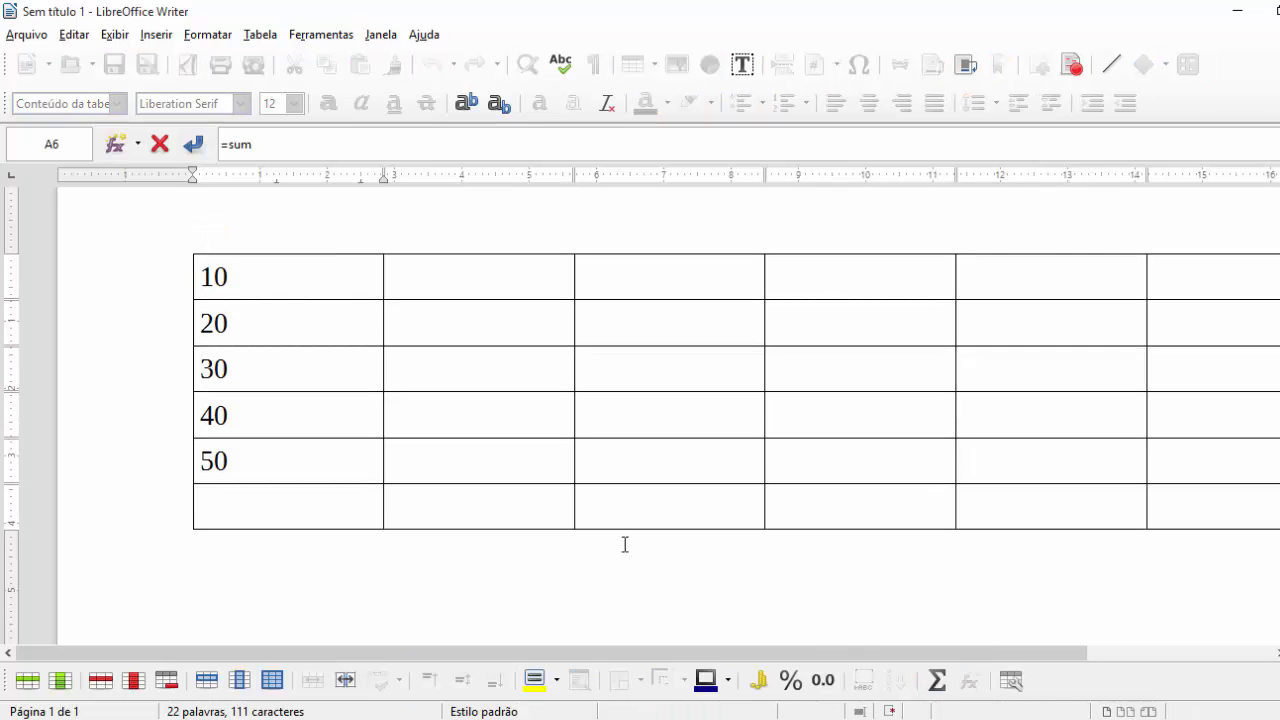
{"action": "left_click", "coordinate": [277, 505]}
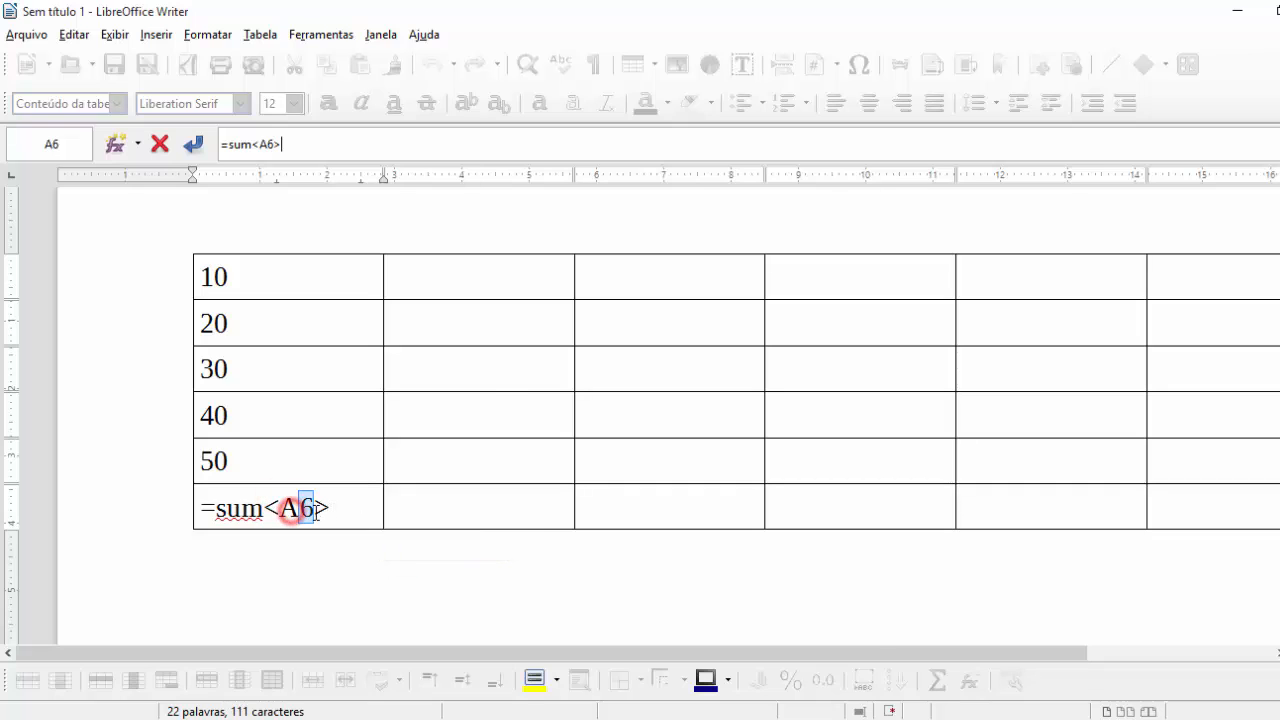
{"action": "left_click_drag", "start_coordinate": [288, 510], "coordinate": [318, 514]}
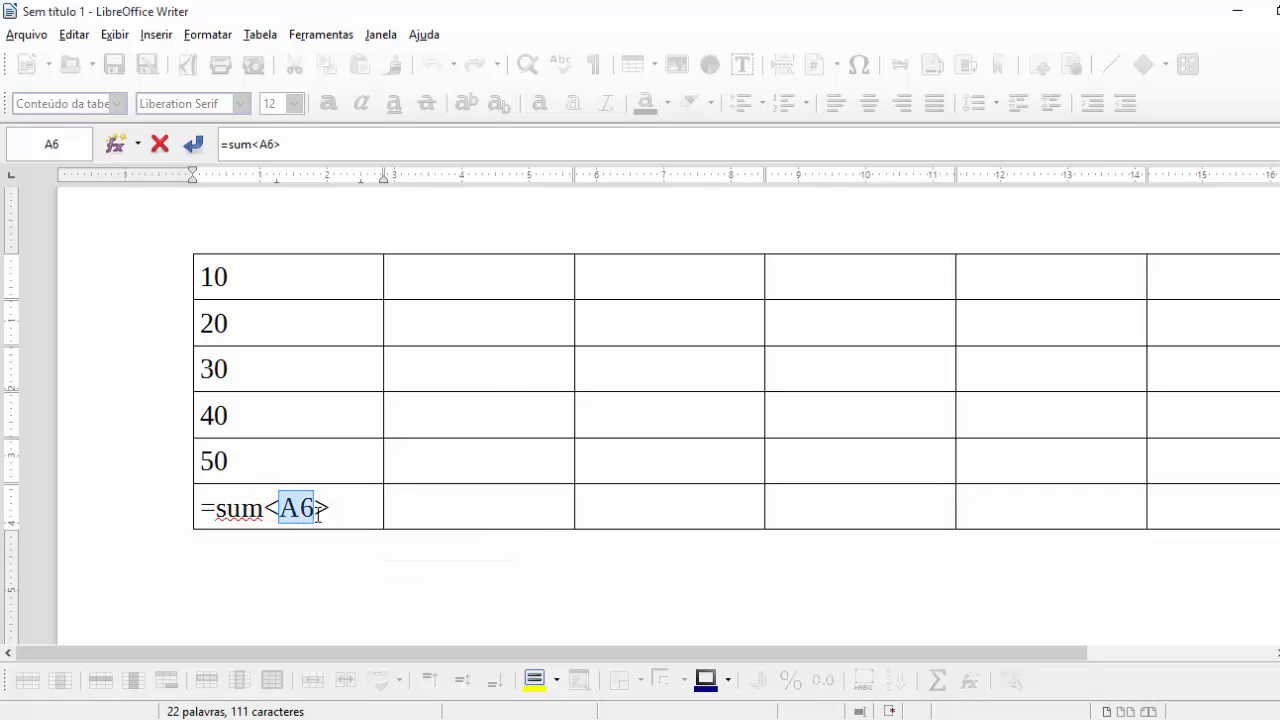
{"action": "left_click", "coordinate": [311, 513]}
{"action": "key", "text": "BackSpace"}
{"action": "type", "text": "1:a"}
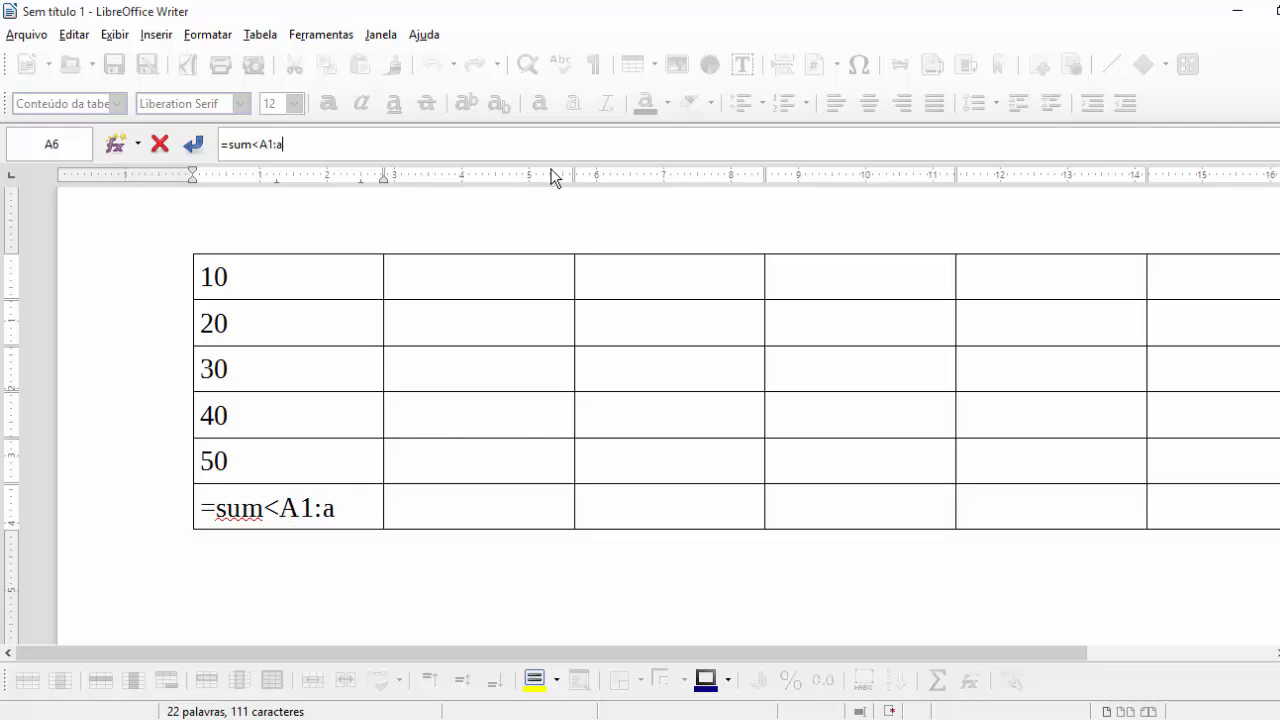
{"action": "key", "text": "Return"}
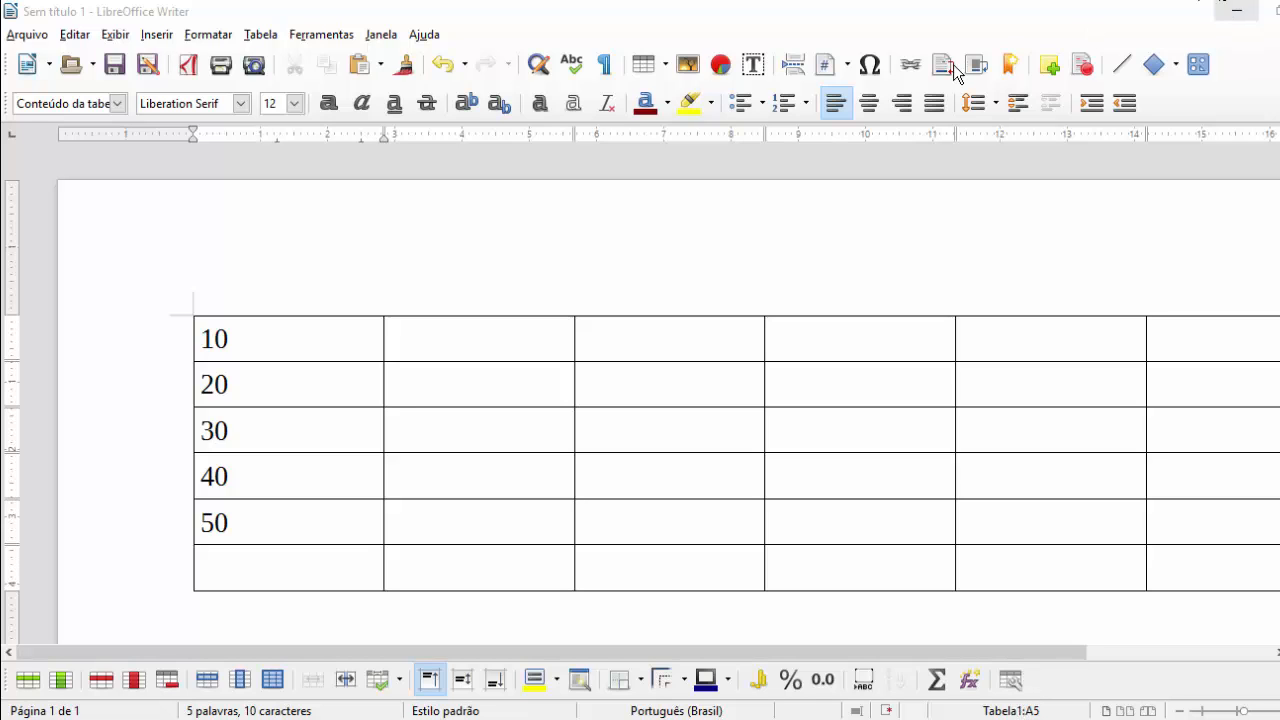
Step: Enter the formula =sum<A1:A5> in cell A6 to add up the first column's values
{"action": "left_click", "coordinate": [293, 560]}
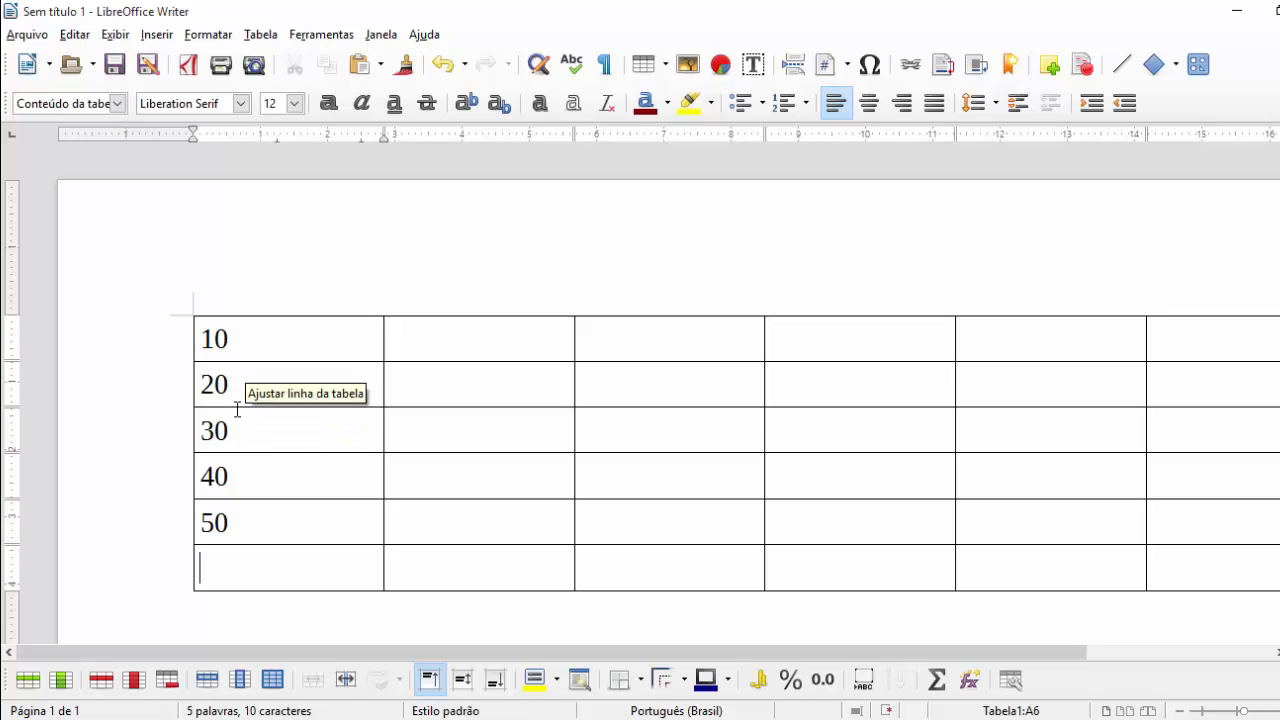
{"action": "left_click", "coordinate": [935, 683]}
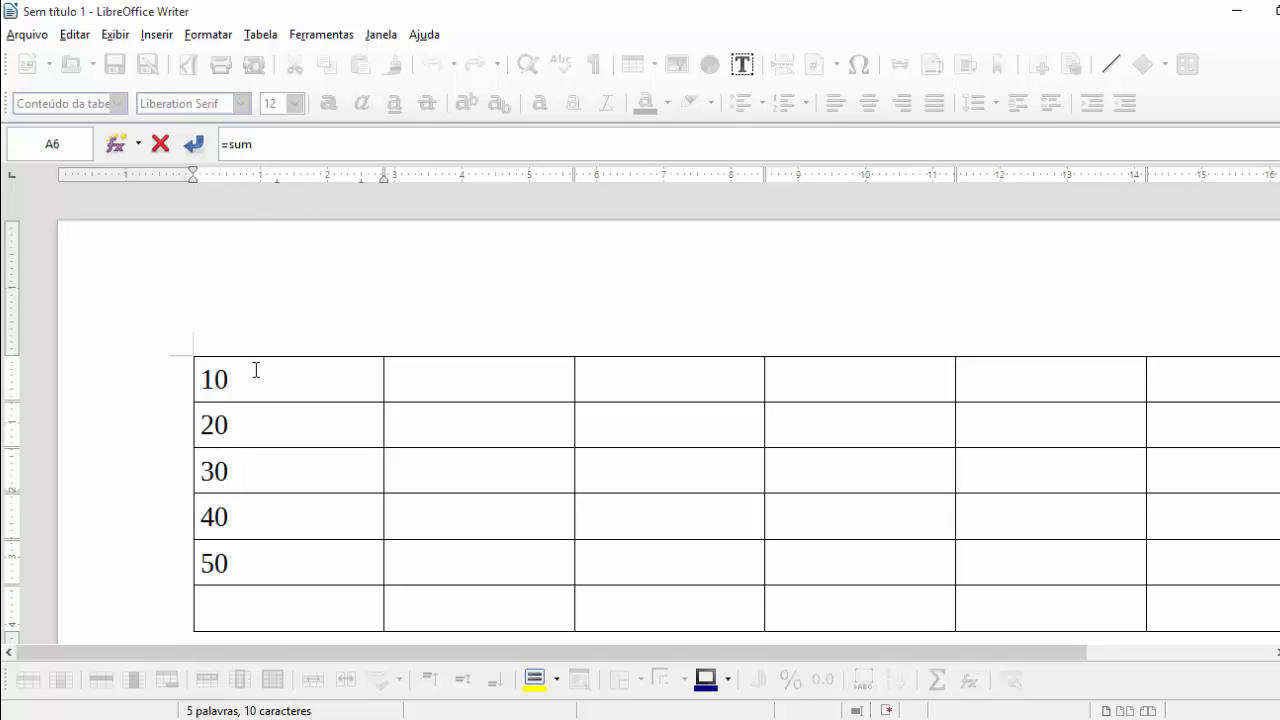
{"action": "left_click_drag", "start_coordinate": [245, 389], "coordinate": [251, 545]}
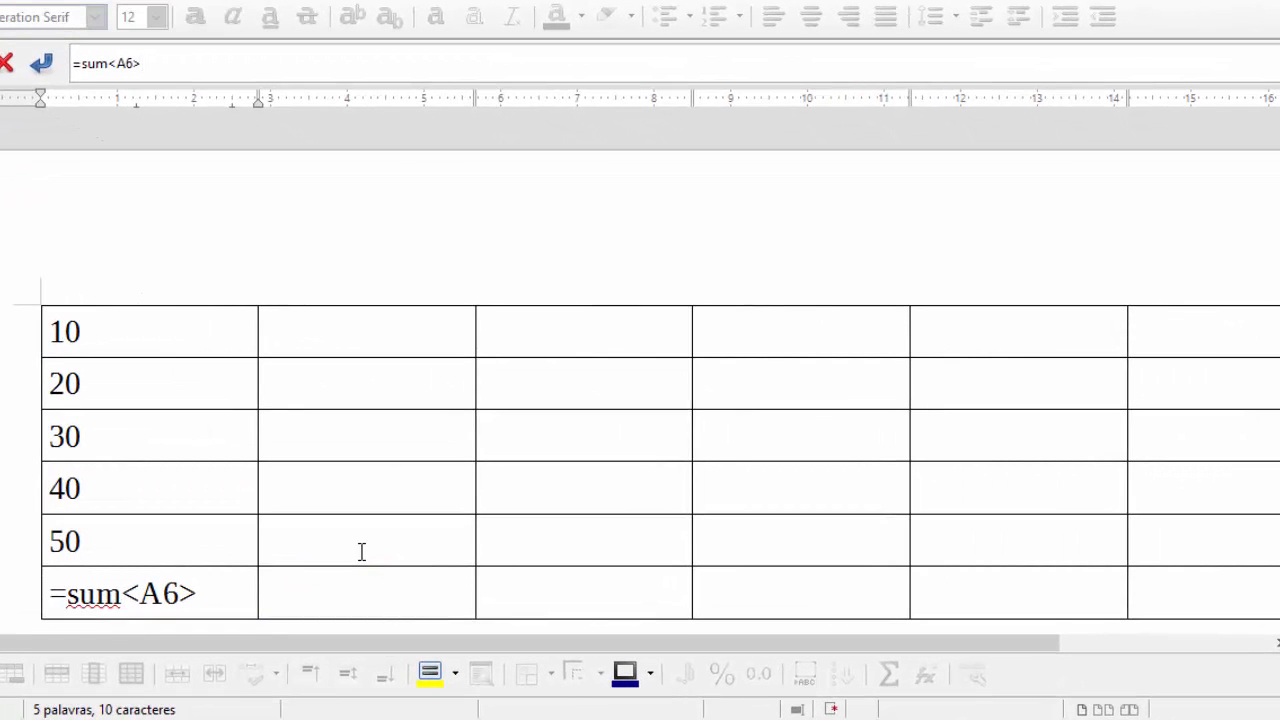
{"action": "left_click_drag", "start_coordinate": [90, 316], "coordinate": [109, 517]}
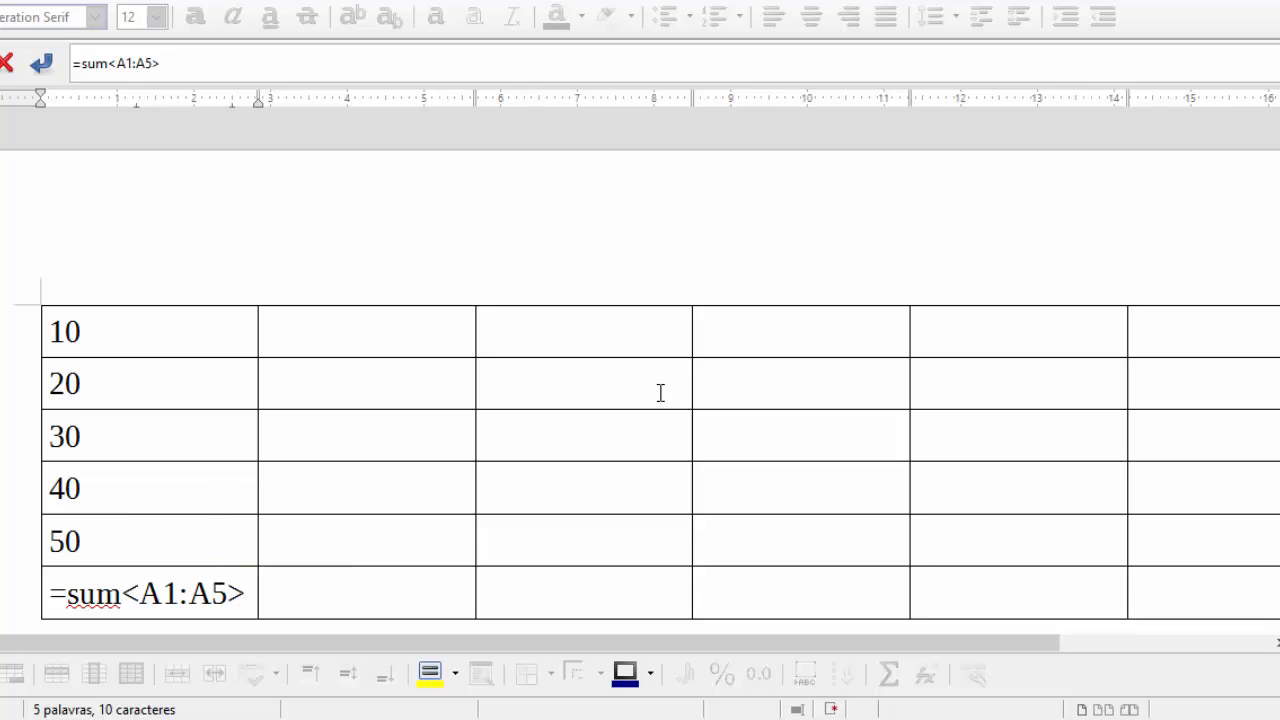
{"action": "left_click", "coordinate": [389, 595]}
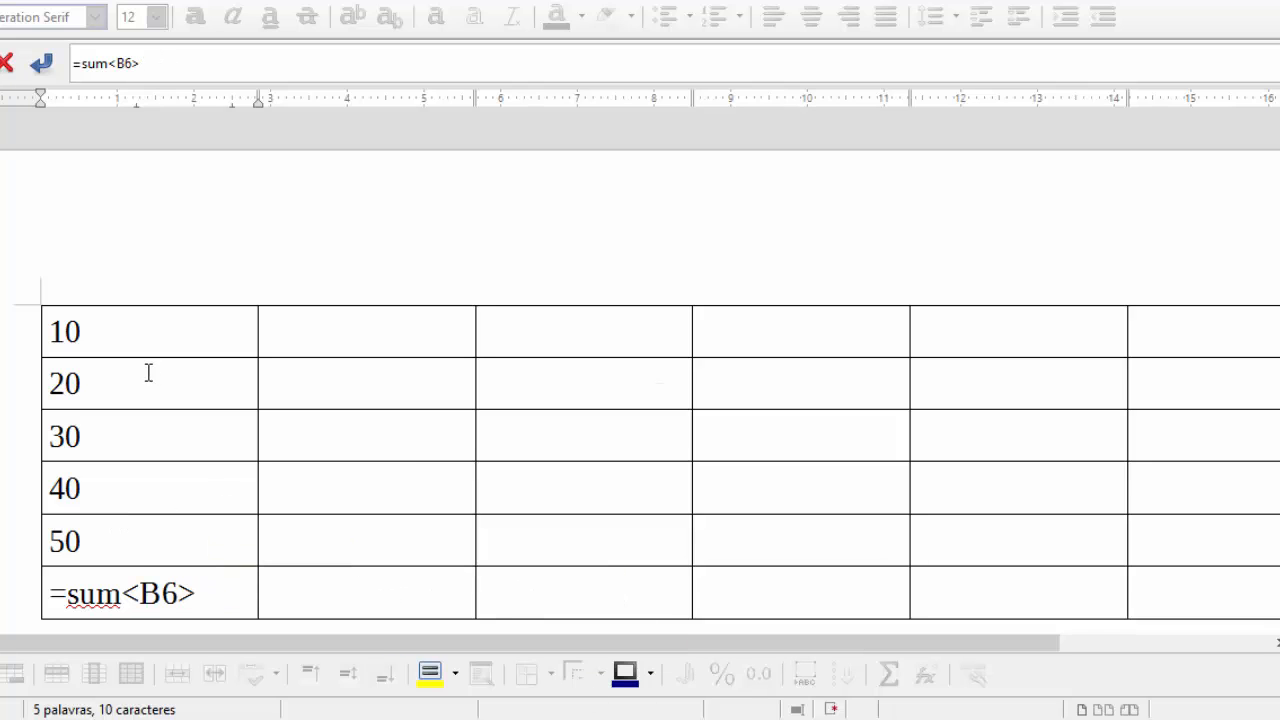
{"action": "left_click_drag", "start_coordinate": [141, 324], "coordinate": [135, 545]}
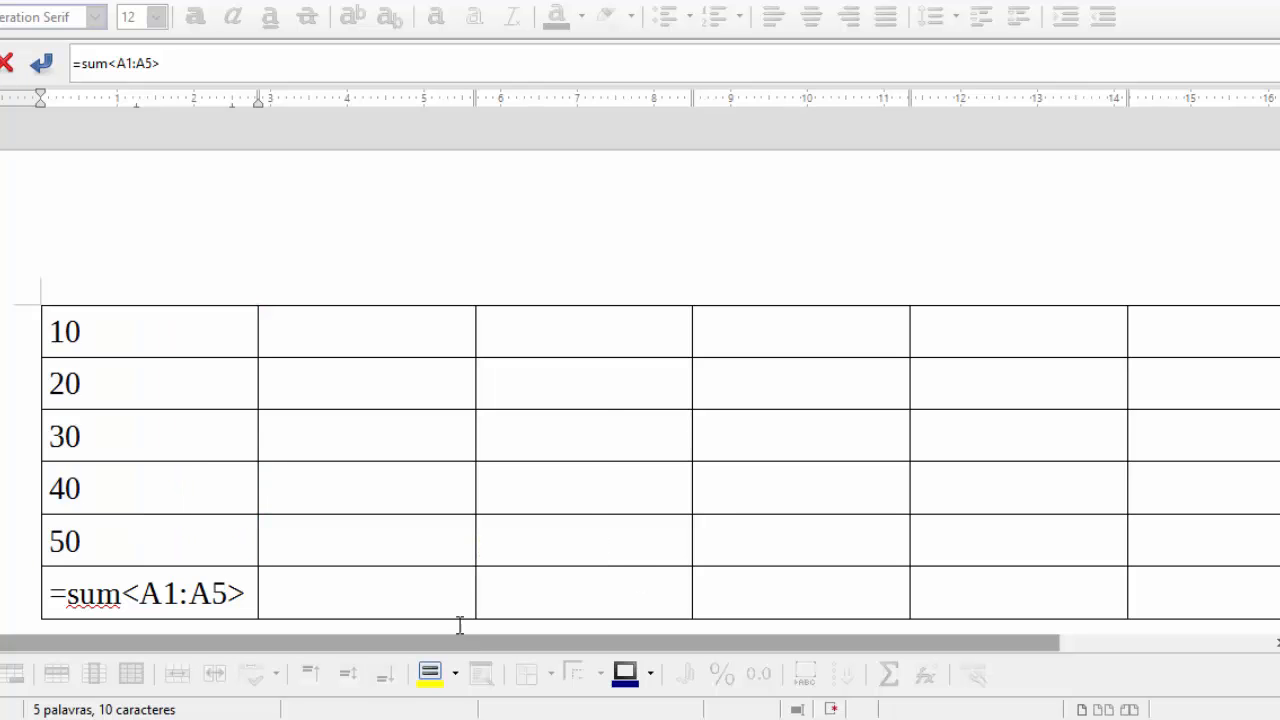
{"action": "scroll", "coordinate": [380, 389], "scroll_direction": "down", "scroll_amount": 2}
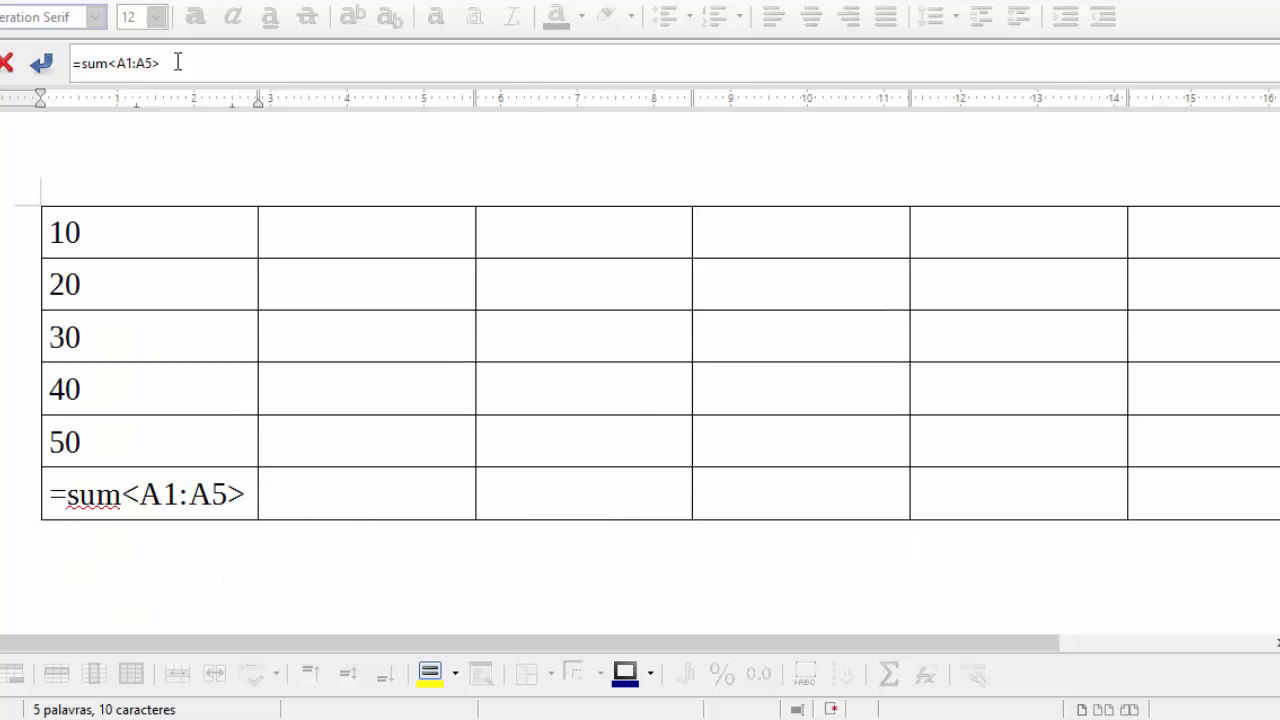
{"action": "left_click", "coordinate": [42, 63]}
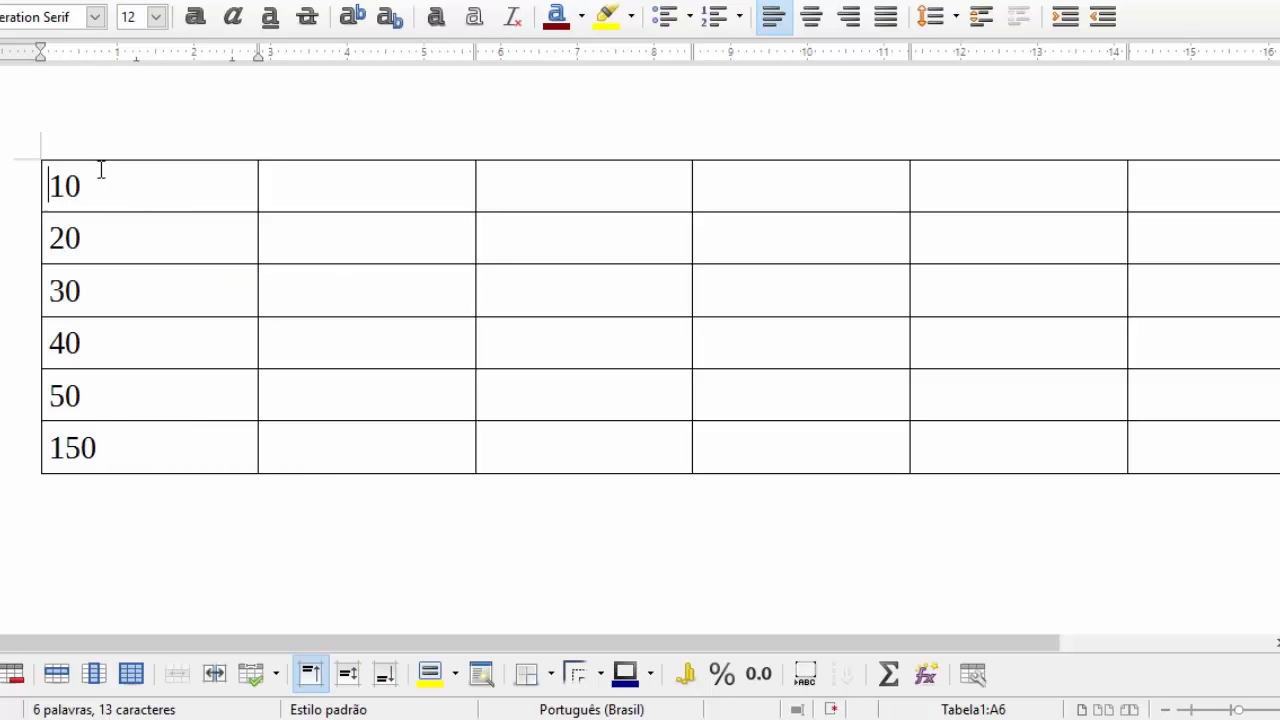
Step: Copy the values in cells A1 to A5 and paste them into the second column starting at B1
{"action": "left_click_drag", "start_coordinate": [100, 169], "coordinate": [97, 399]}
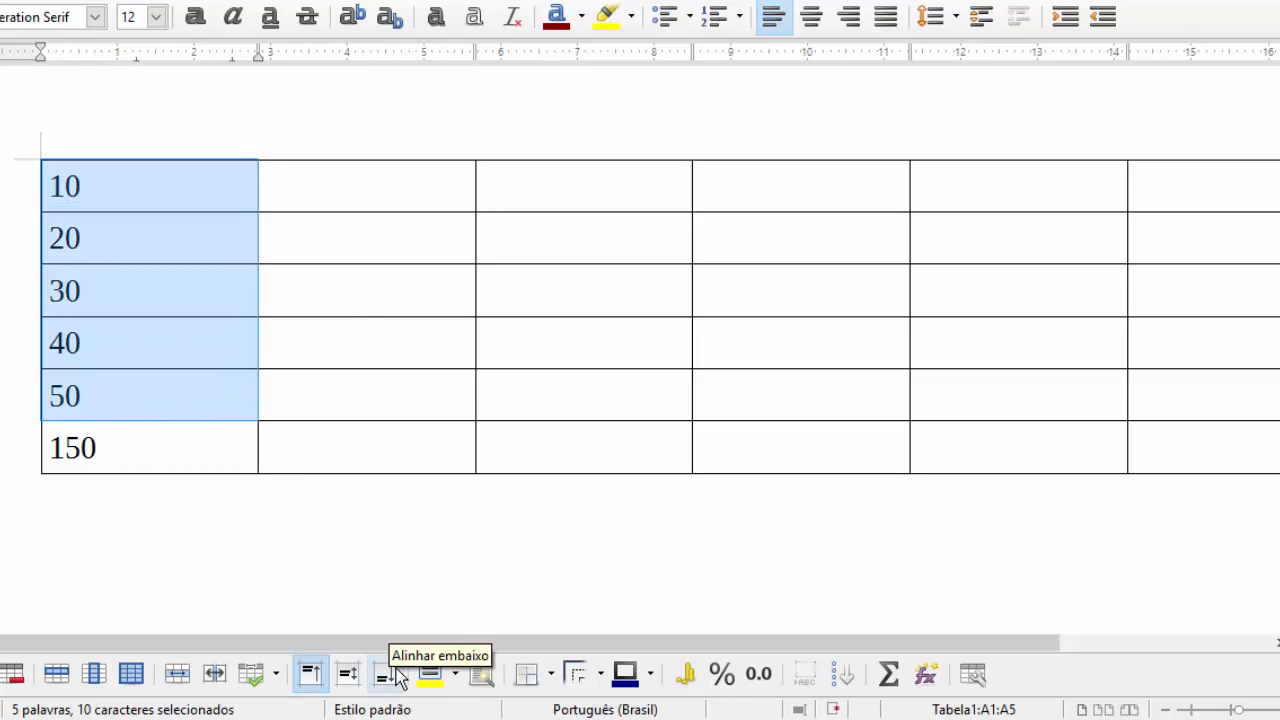
{"action": "left_click", "coordinate": [266, 162]}
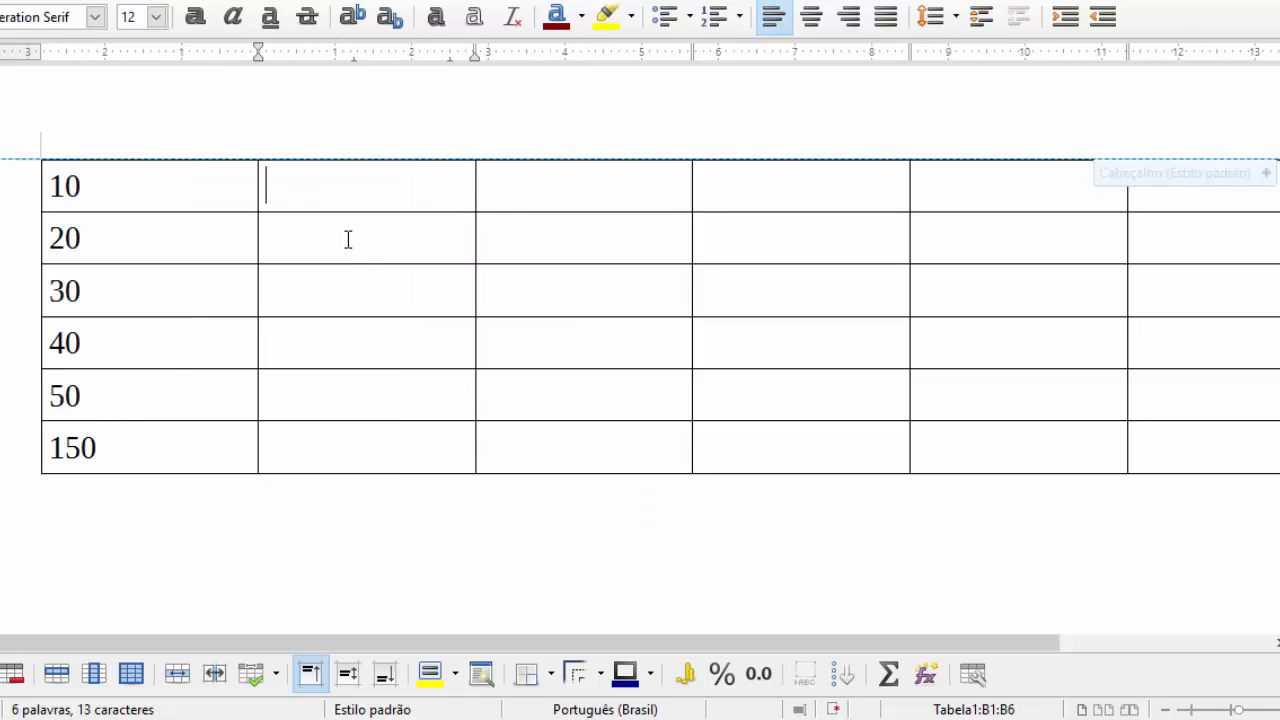
{"action": "left_click_drag", "start_coordinate": [128, 185], "coordinate": [119, 376]}
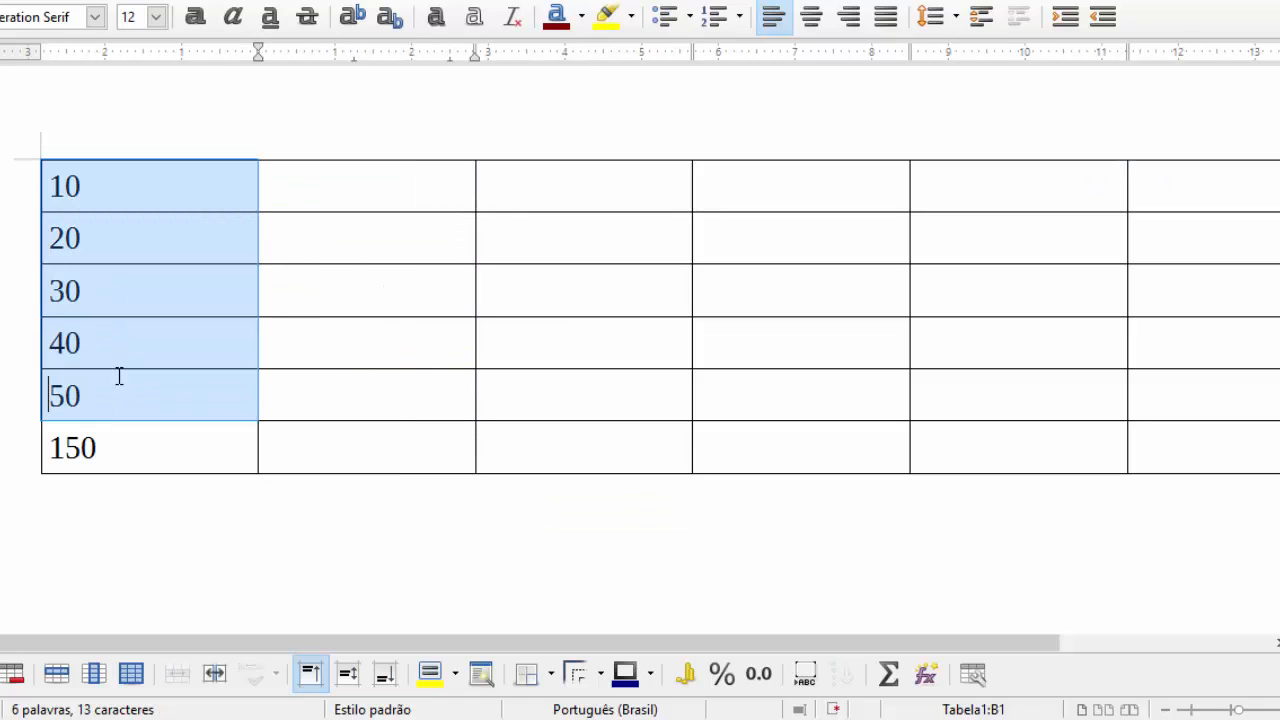
{"action": "left_click", "coordinate": [314, 200]}
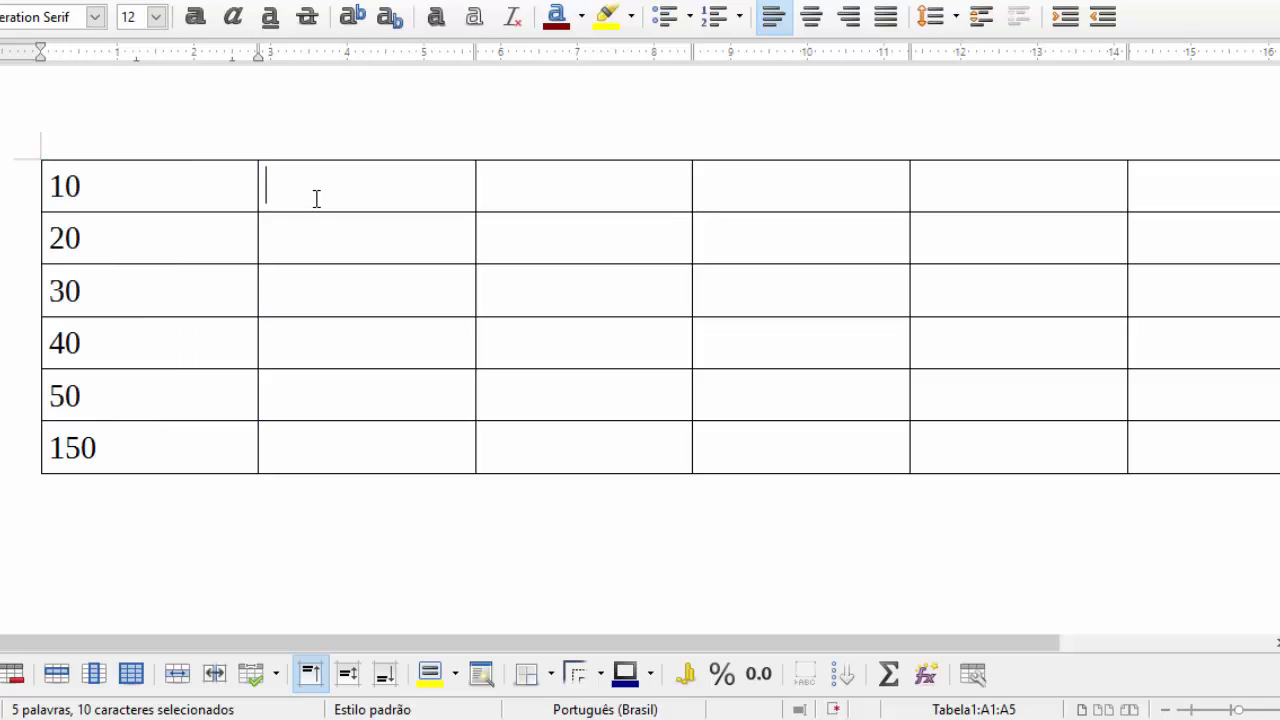
{"action": "left_click_drag", "start_coordinate": [120, 200], "coordinate": [123, 382]}
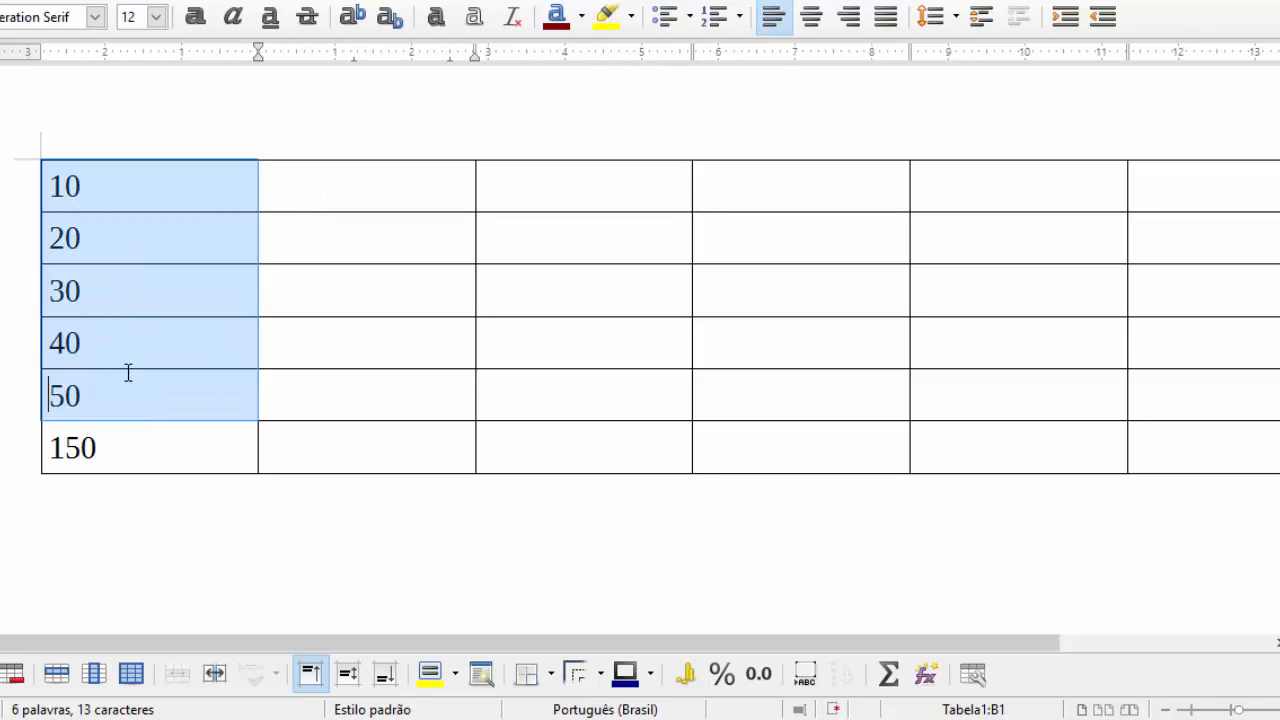
{"action": "right_click", "coordinate": [128, 372]}
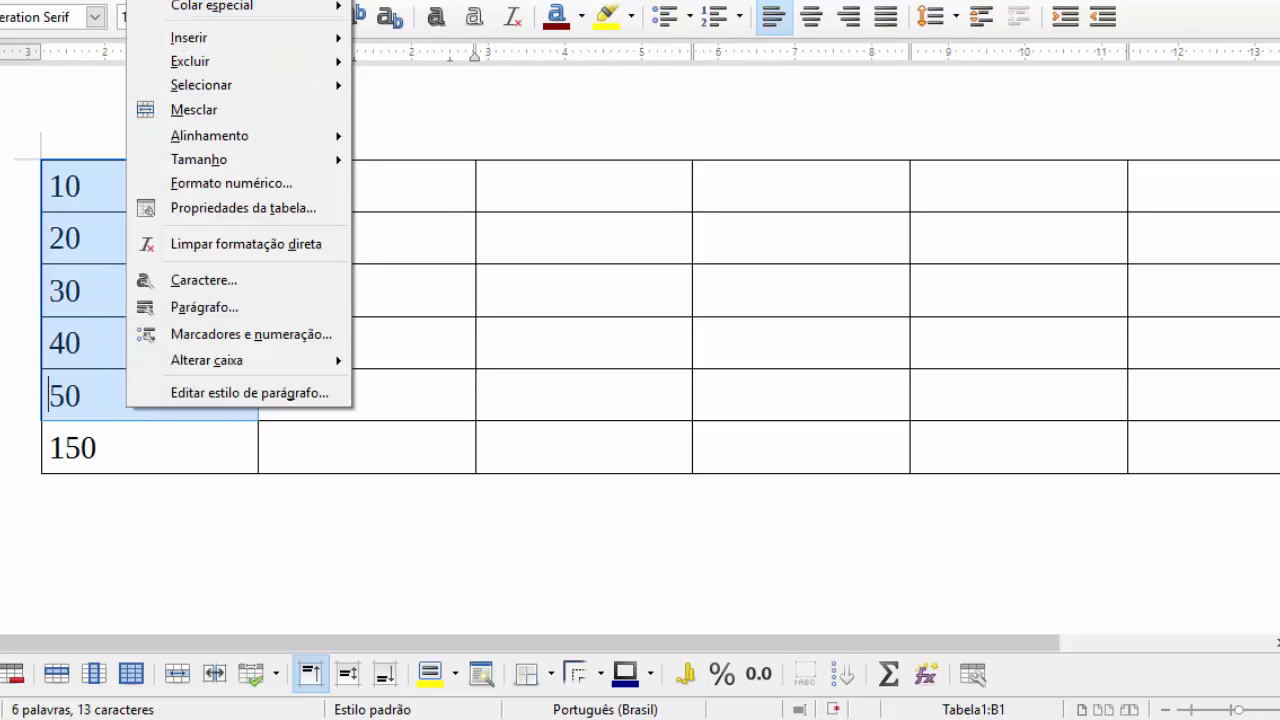
{"action": "left_click", "coordinate": [296, 180]}
{"action": "right_click", "coordinate": [296, 180]}
{"action": "left_click", "coordinate": [400, 266]}
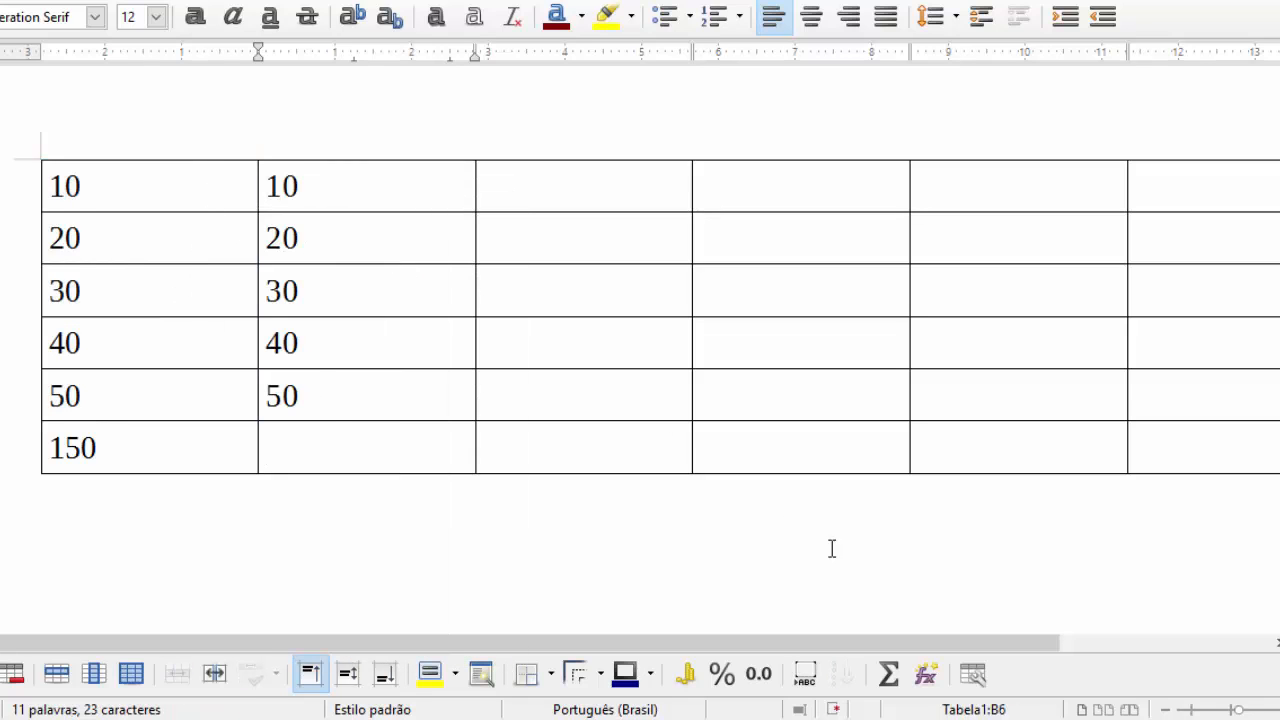
Step: Enter the formula =mean <B1:B5> in cell B6 to average the second column's values
{"action": "left_click", "coordinate": [926, 678]}
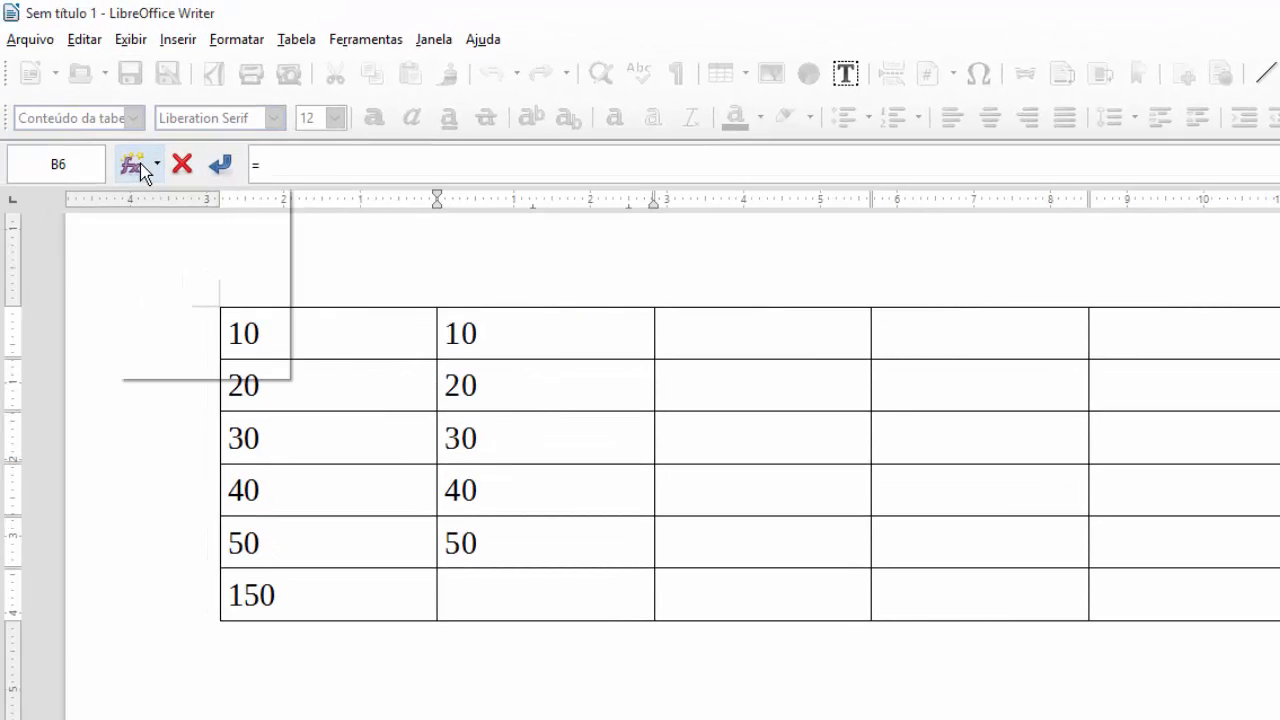
{"action": "left_click", "coordinate": [141, 165]}
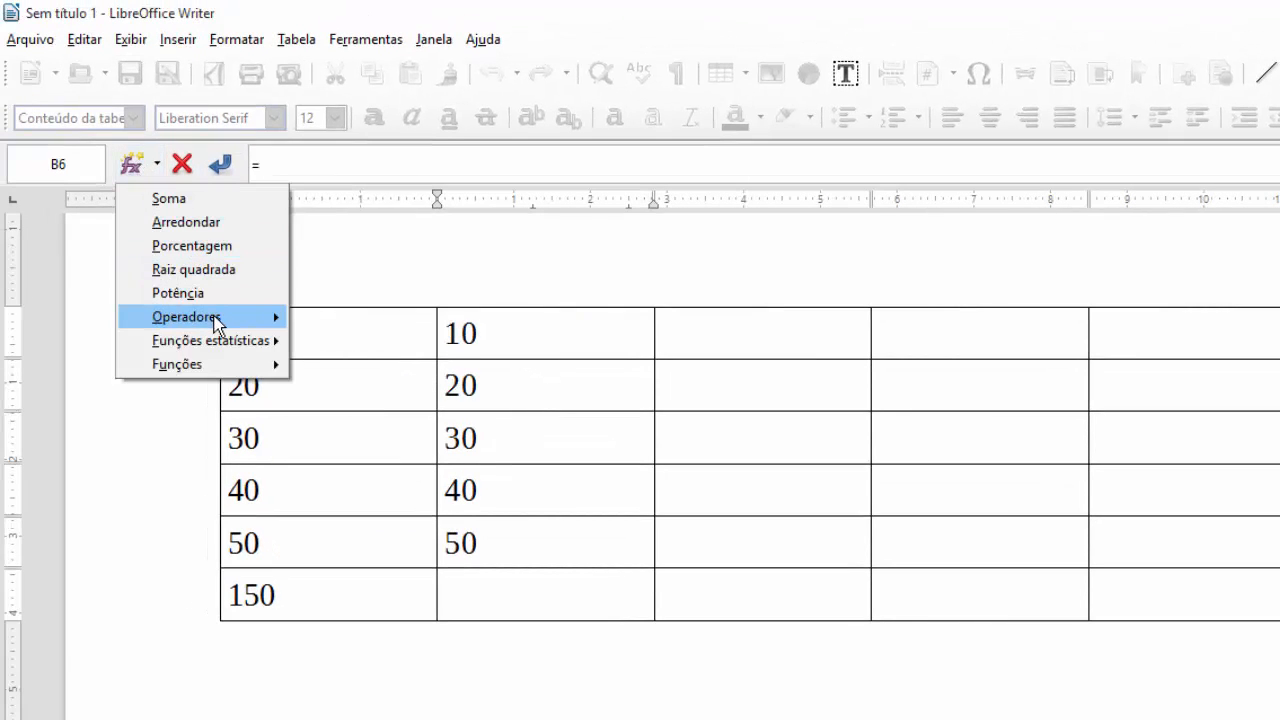
{"action": "mouse_move", "coordinate": [216, 326]}
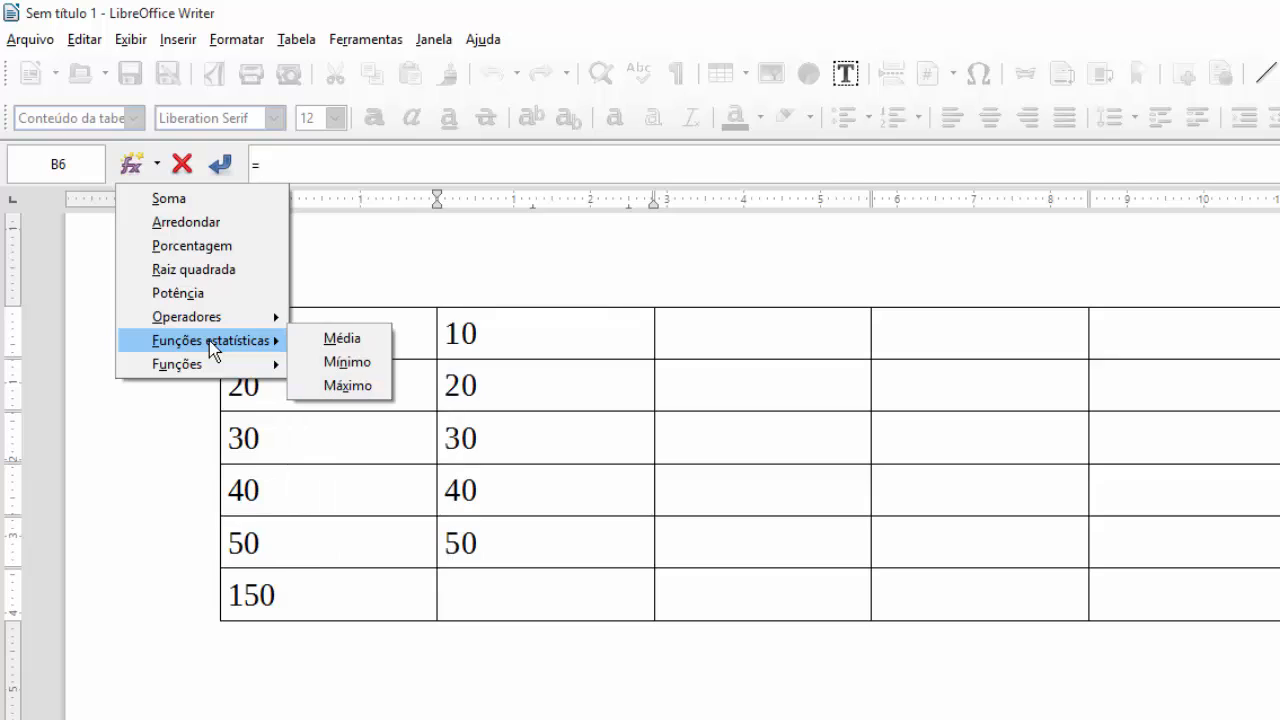
{"action": "left_click", "coordinate": [340, 339]}
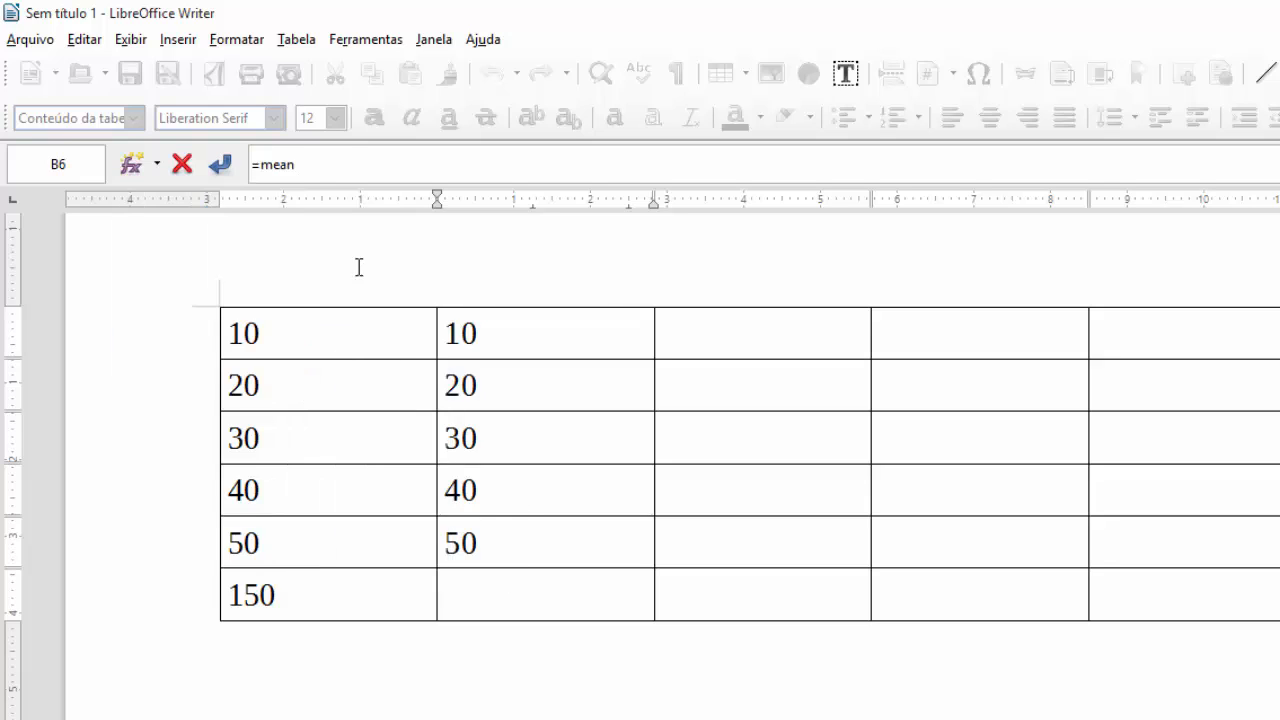
{"action": "left_click", "coordinate": [258, 165]}
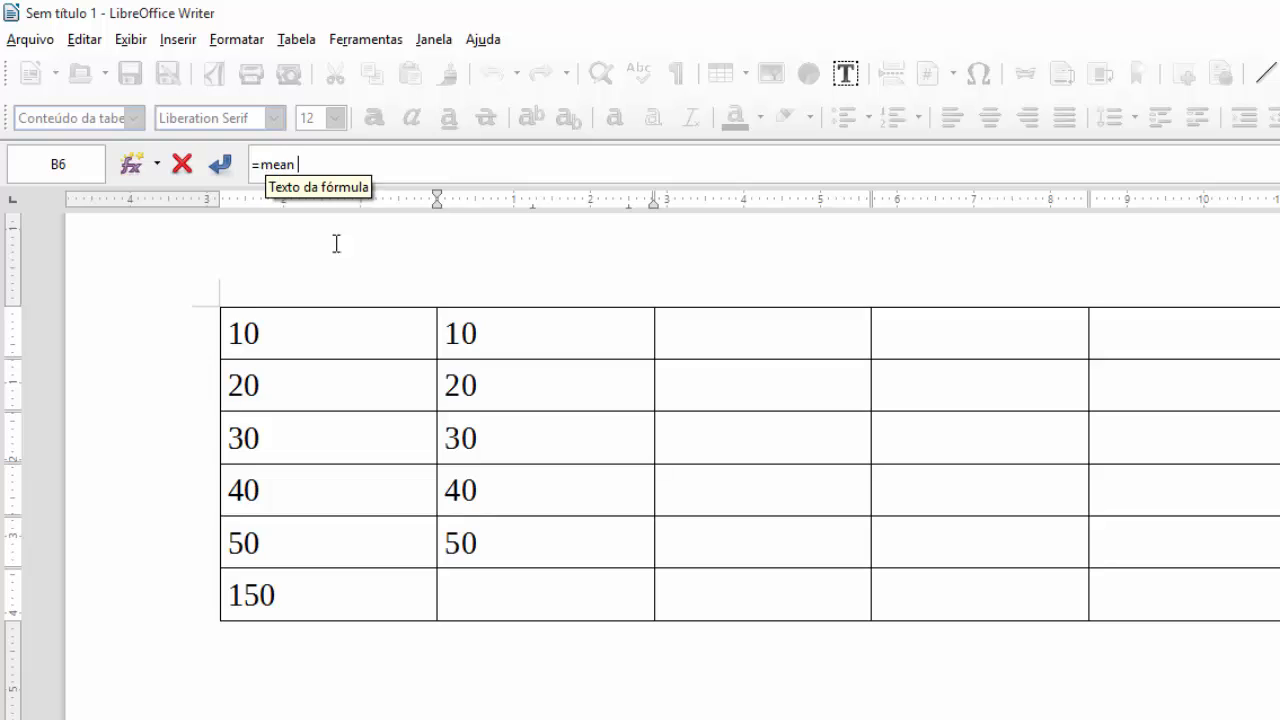
{"action": "left_click_drag", "start_coordinate": [488, 356], "coordinate": [512, 545]}
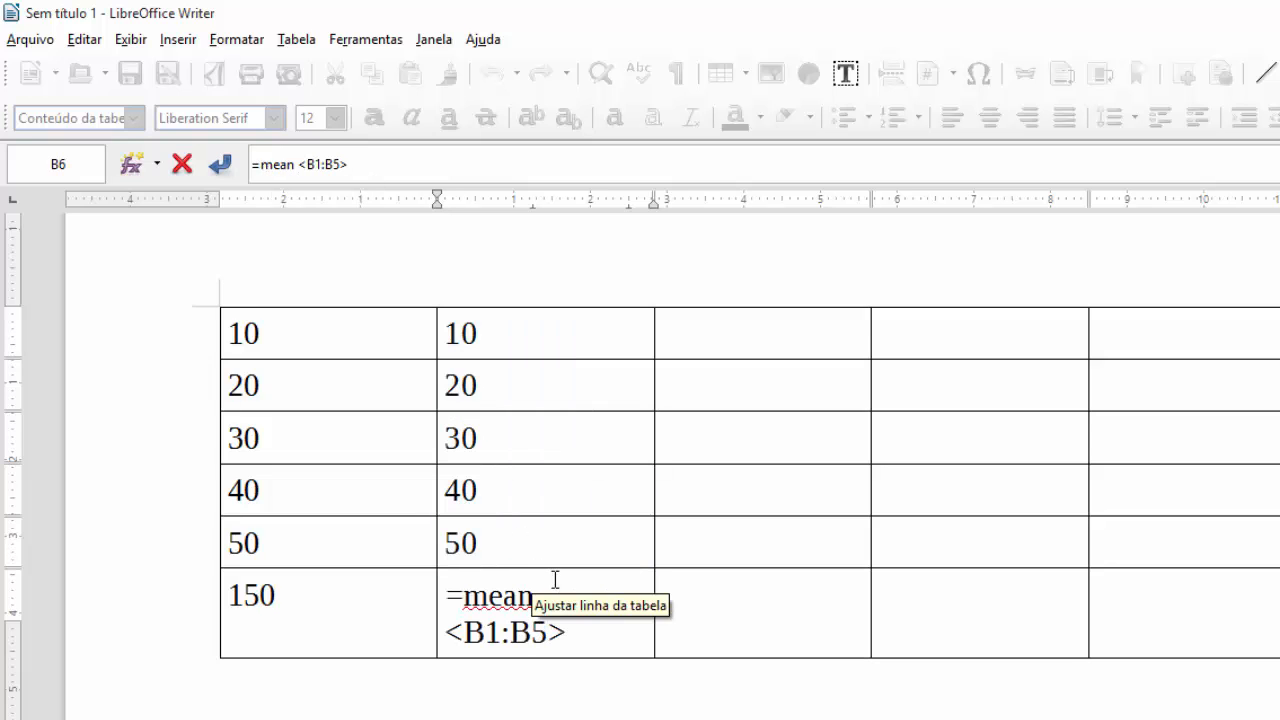
{"action": "left_click", "coordinate": [222, 163]}
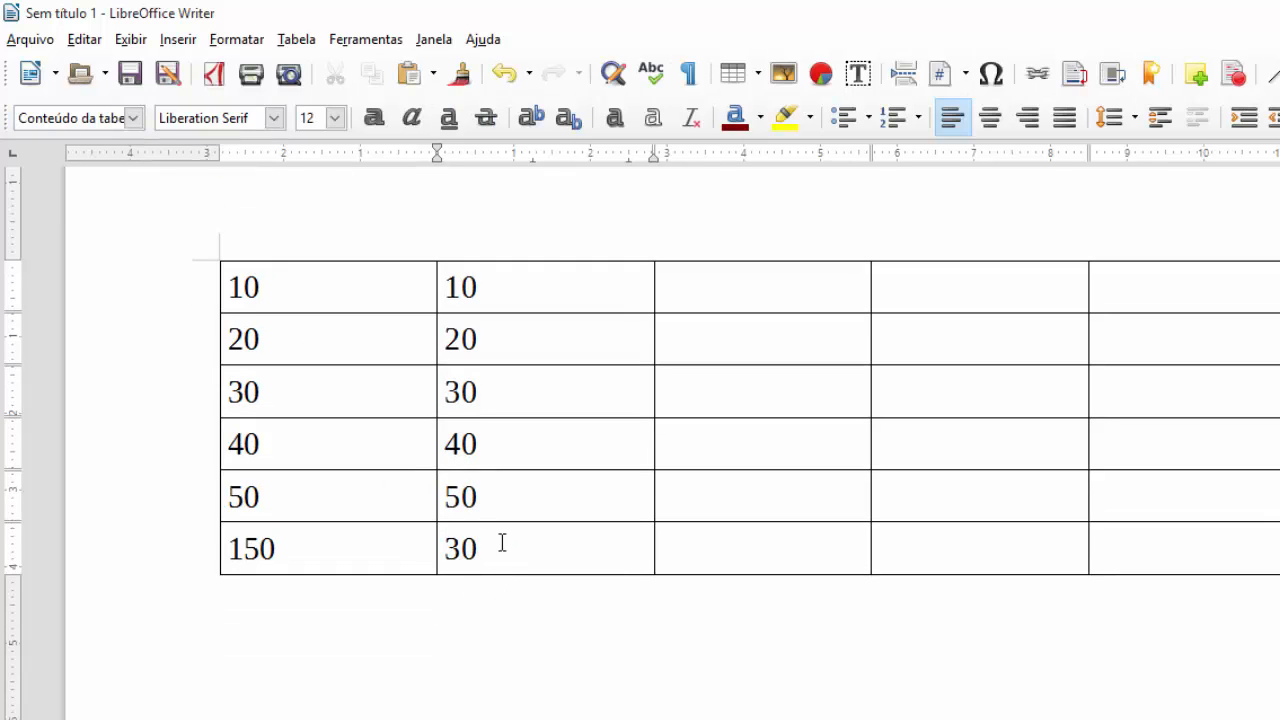
Step: Format the two result cells A6:B6 as currency in R$
{"action": "left_click_drag", "start_coordinate": [503, 543], "coordinate": [453, 534]}
{"action": "left_click", "coordinate": [565, 555]}
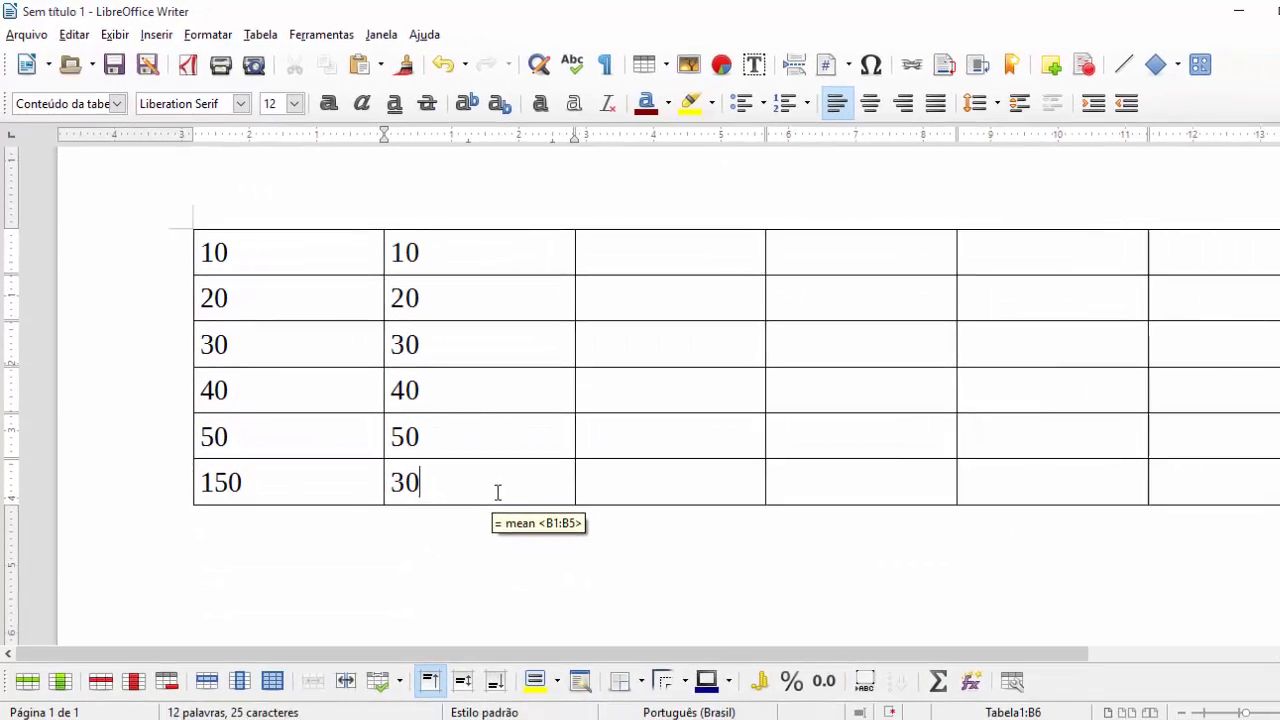
{"action": "left_click_drag", "start_coordinate": [496, 480], "coordinate": [306, 482]}
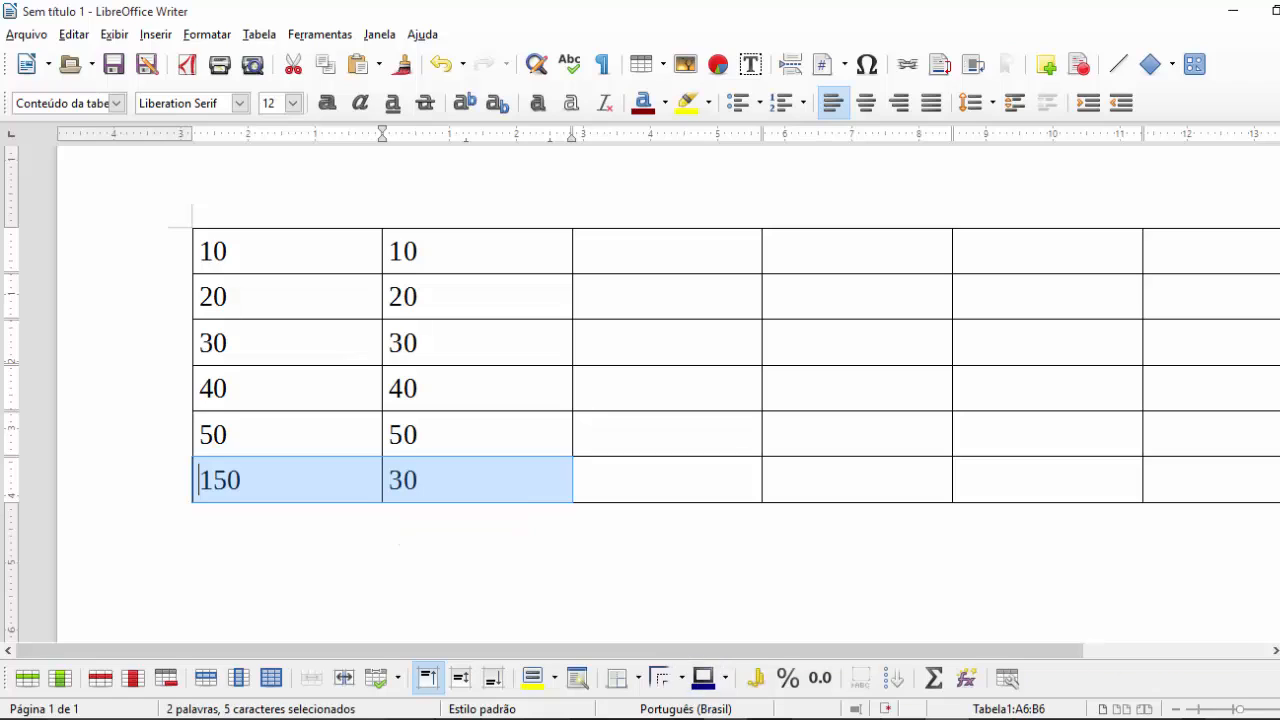
{"action": "left_click", "coordinate": [756, 679]}
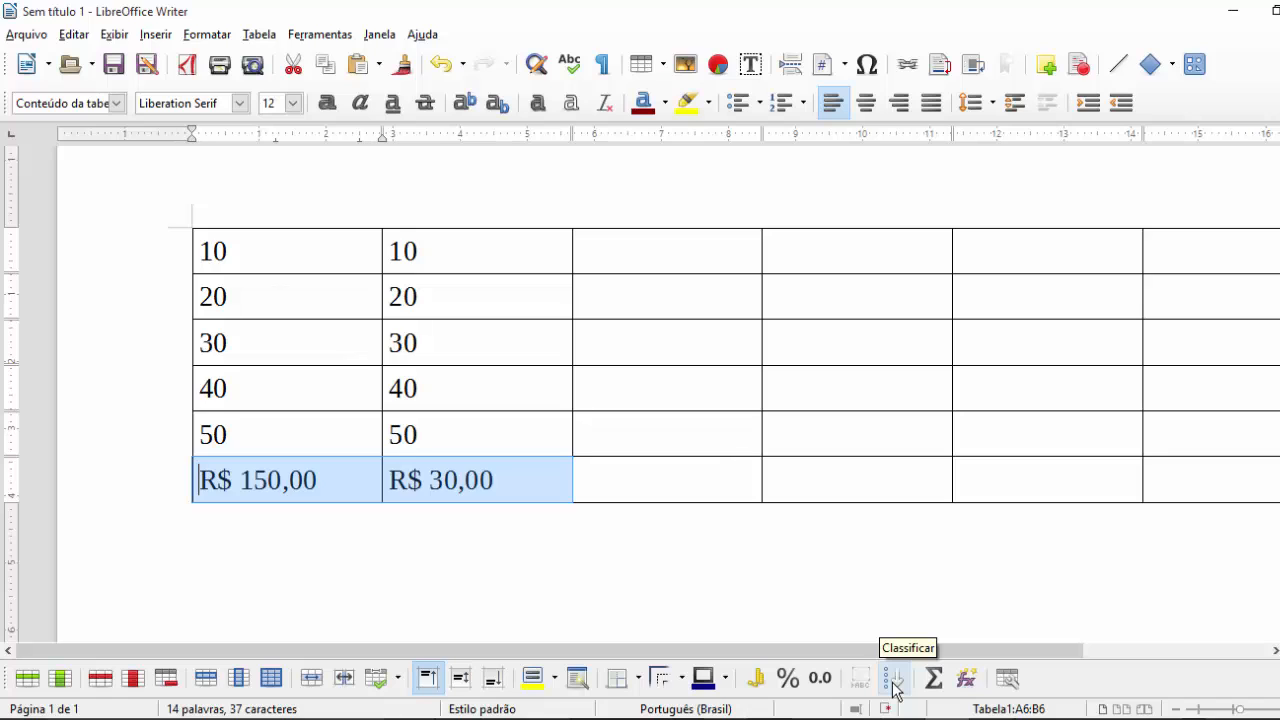
Step: In the table properties, set the alignment to Centralizado and reduce the table width to 16,55 cm
{"action": "left_click", "coordinate": [1021, 679]}
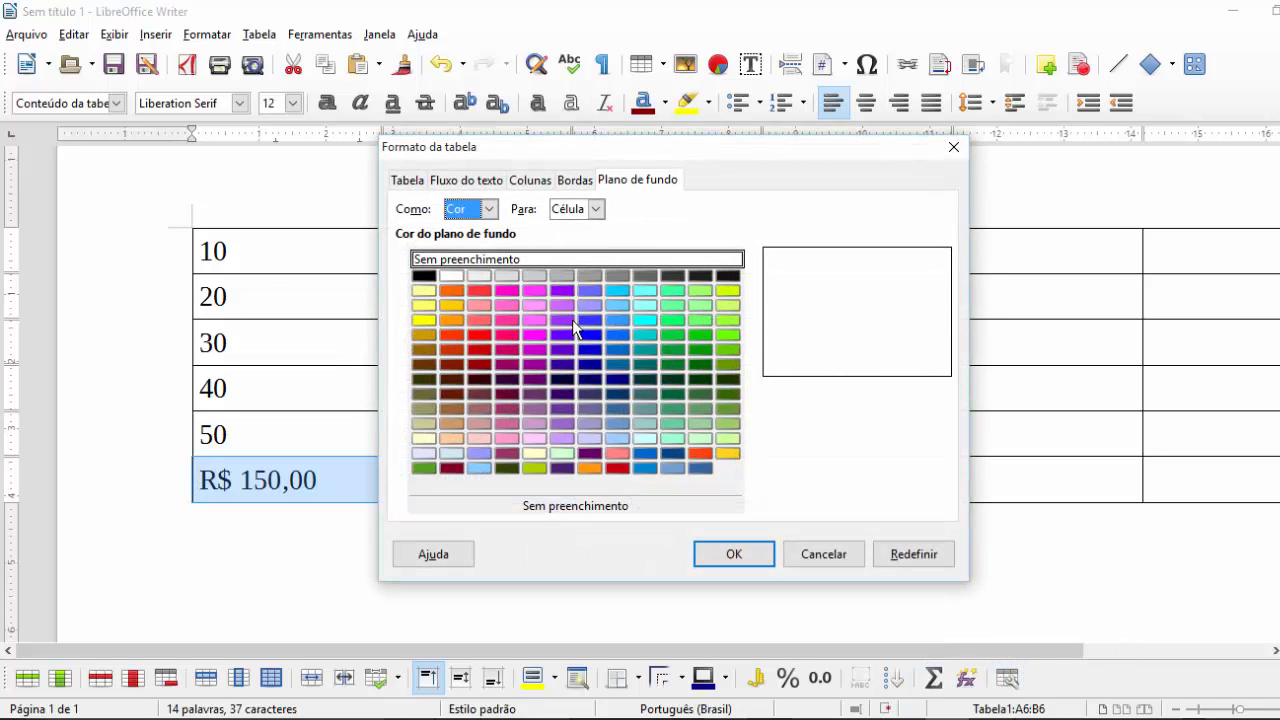
{"action": "left_click", "coordinate": [408, 183]}
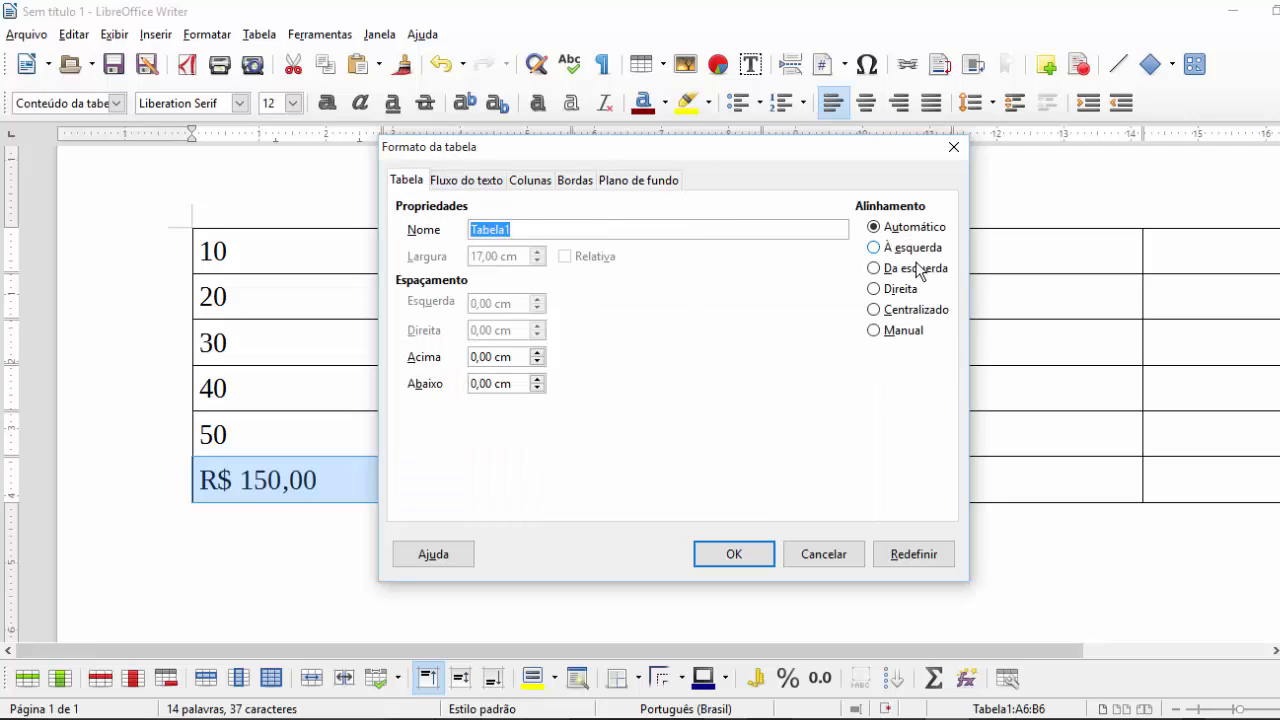
{"action": "left_click", "coordinate": [910, 310]}
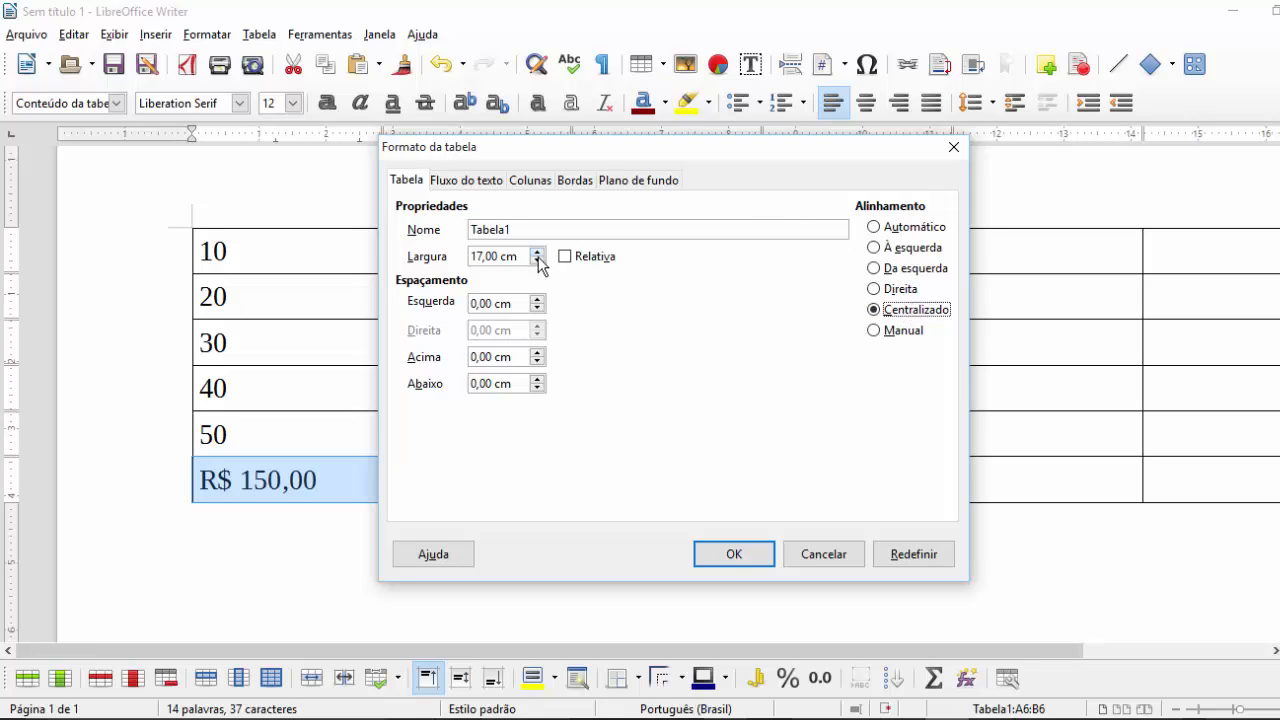
{"action": "left_click", "coordinate": [537, 260]}
{"action": "left_click", "coordinate": [537, 261]}
{"action": "left_click", "coordinate": [537, 261]}
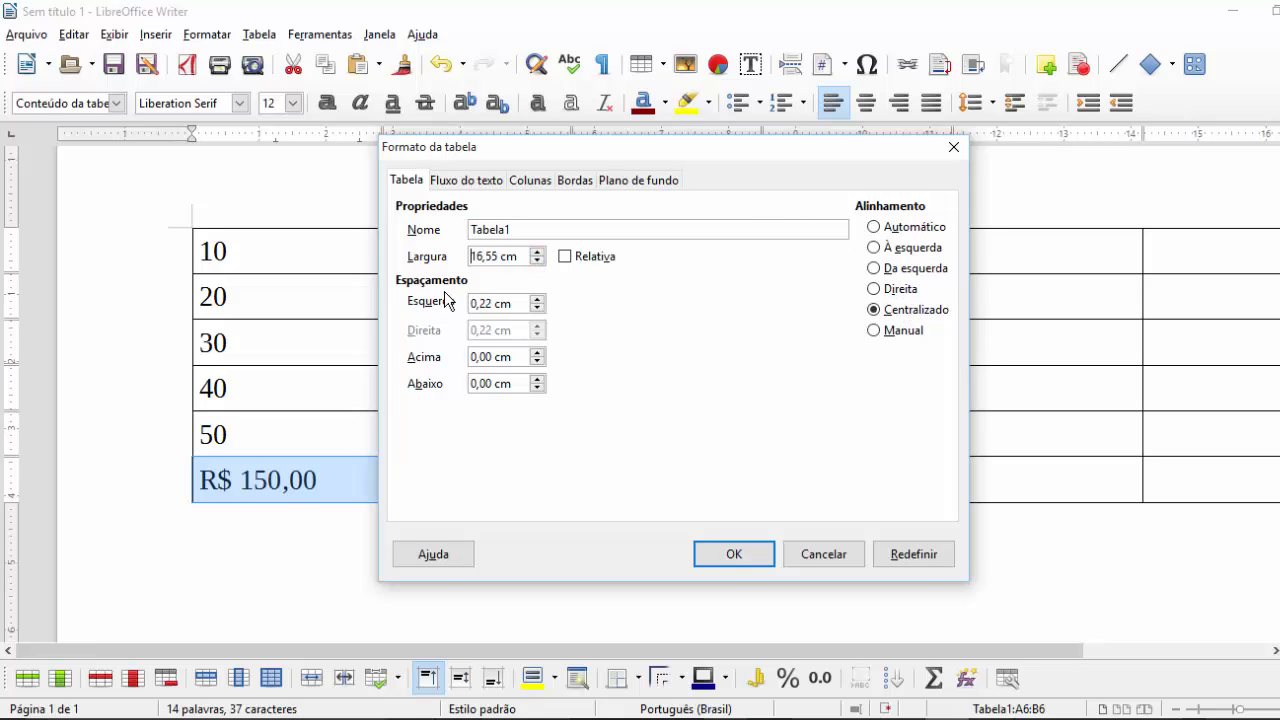
Step: Widen the table's first column to about 4 cm and the second to about 3 cm
{"action": "left_click", "coordinate": [472, 184]}
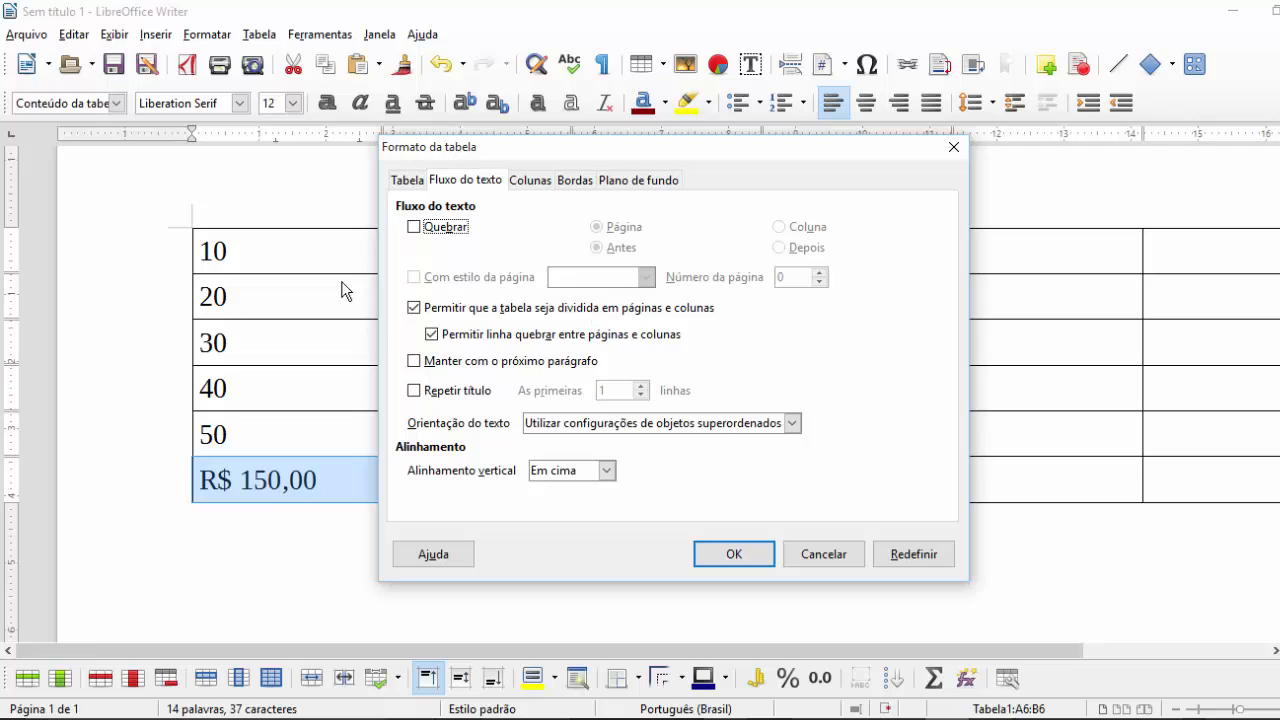
{"action": "left_click", "coordinate": [529, 185]}
{"action": "left_click", "coordinate": [478, 314]}
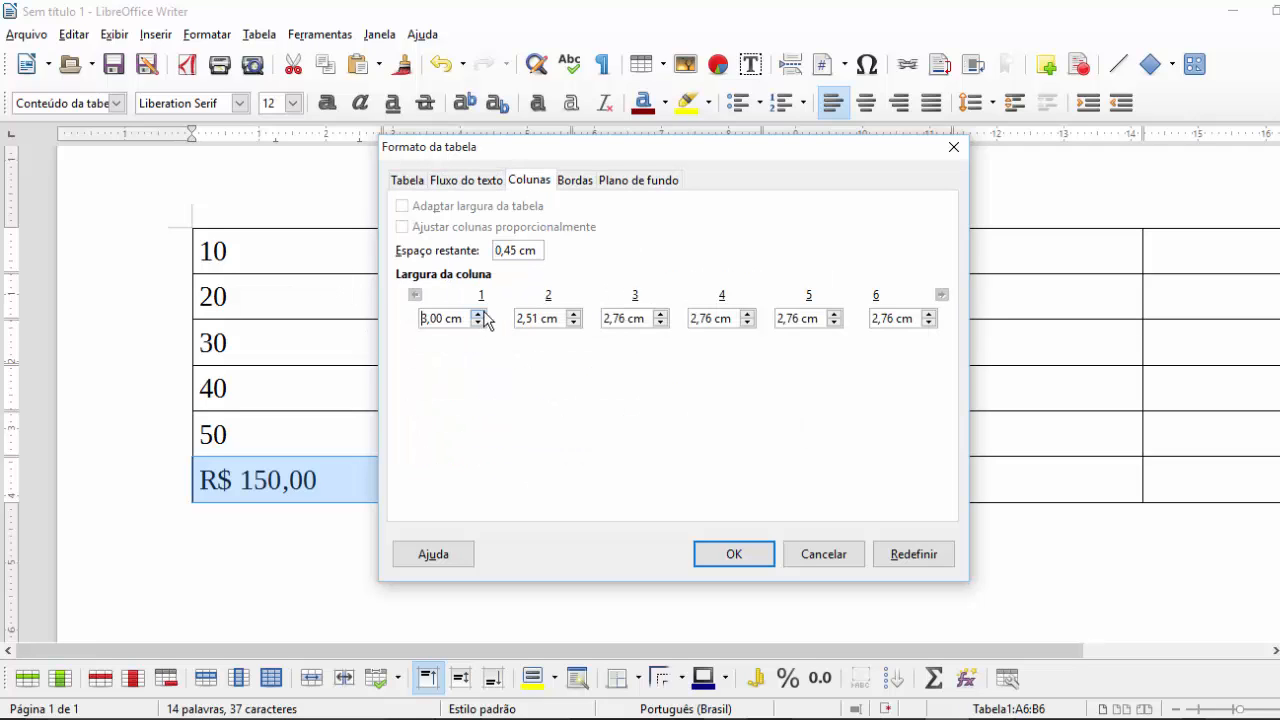
{"action": "left_click", "coordinate": [478, 314]}
Step: Give the selected result cells an Amarelo claro background and apply the table properties
{"action": "left_click", "coordinate": [586, 186]}
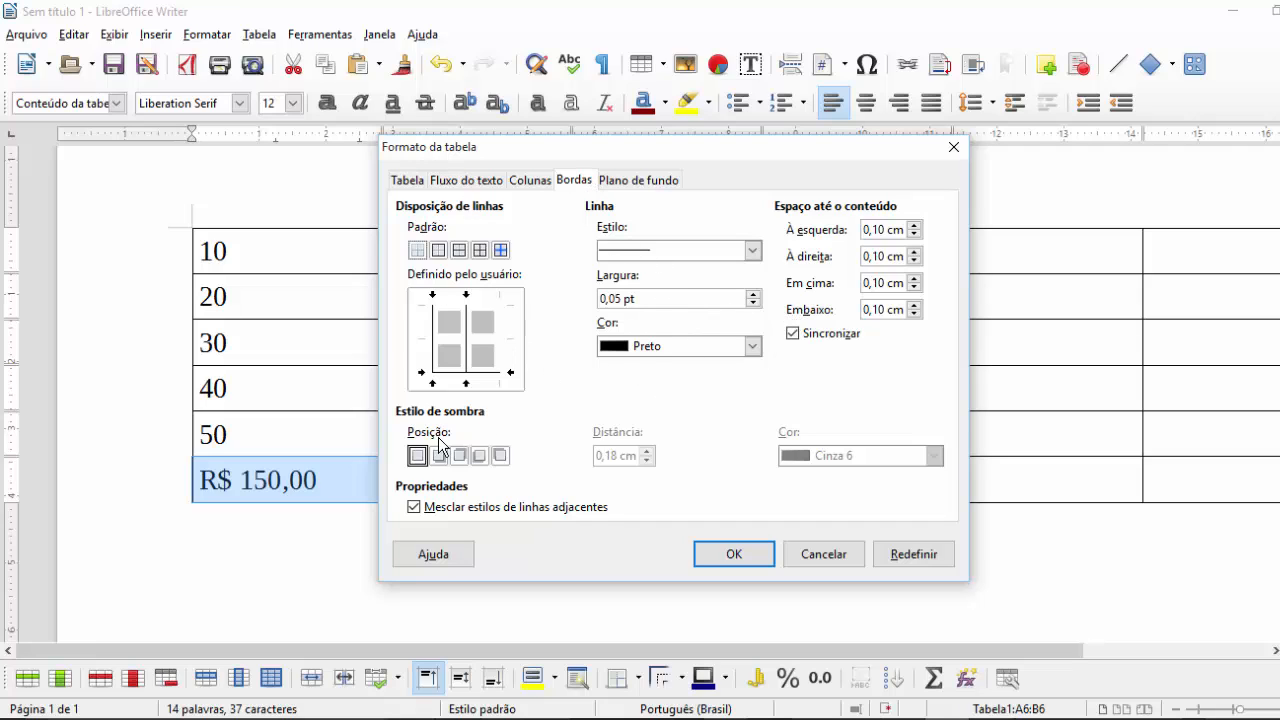
{"action": "left_click", "coordinate": [609, 183]}
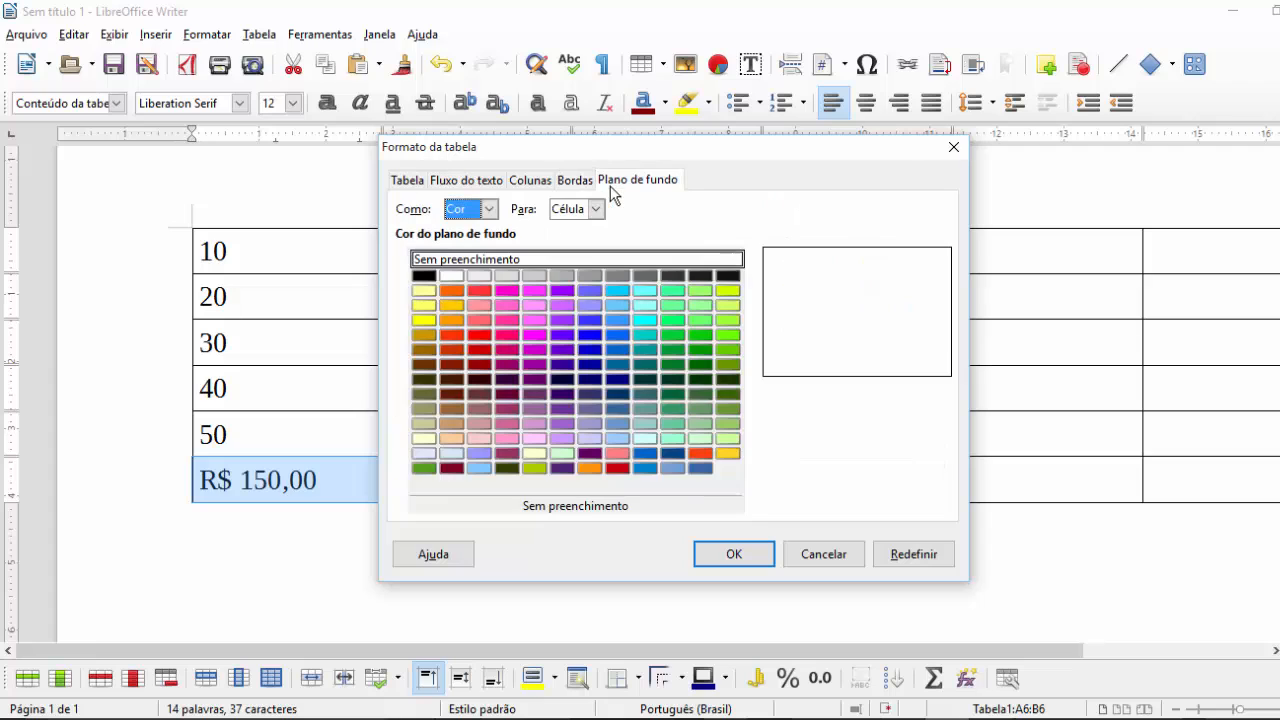
{"action": "left_click", "coordinate": [643, 321]}
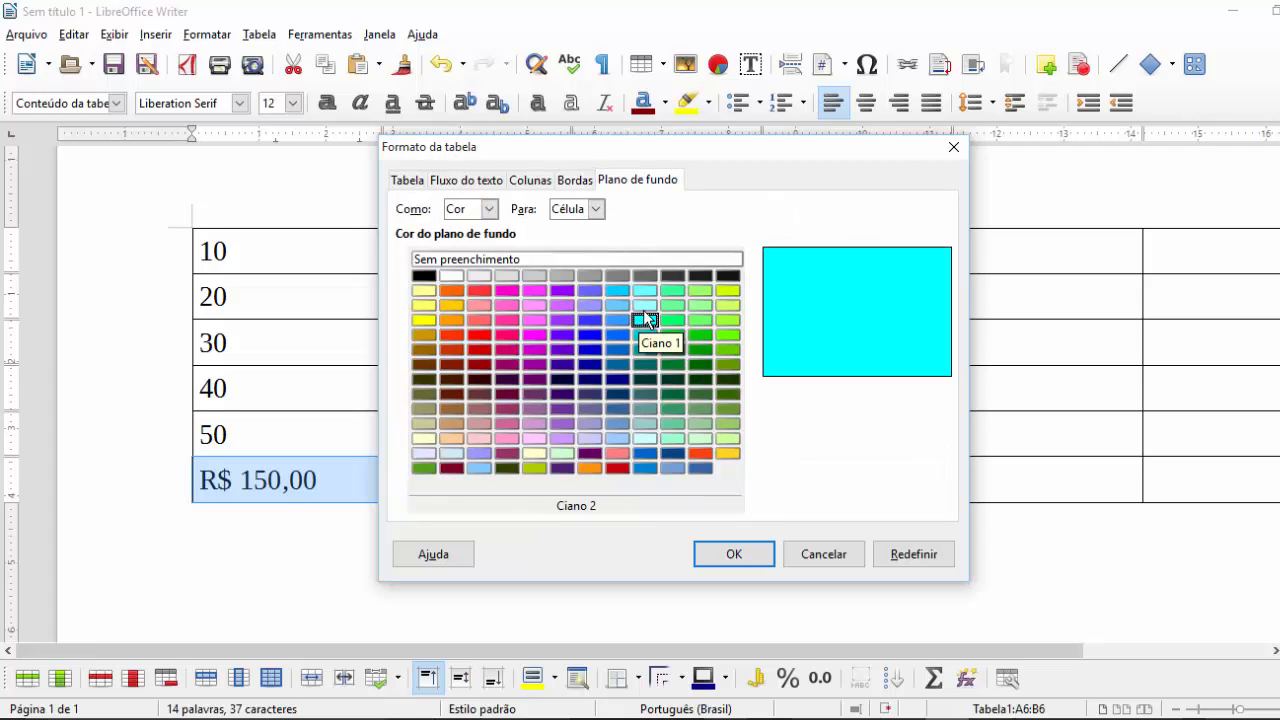
{"action": "left_click", "coordinate": [535, 455]}
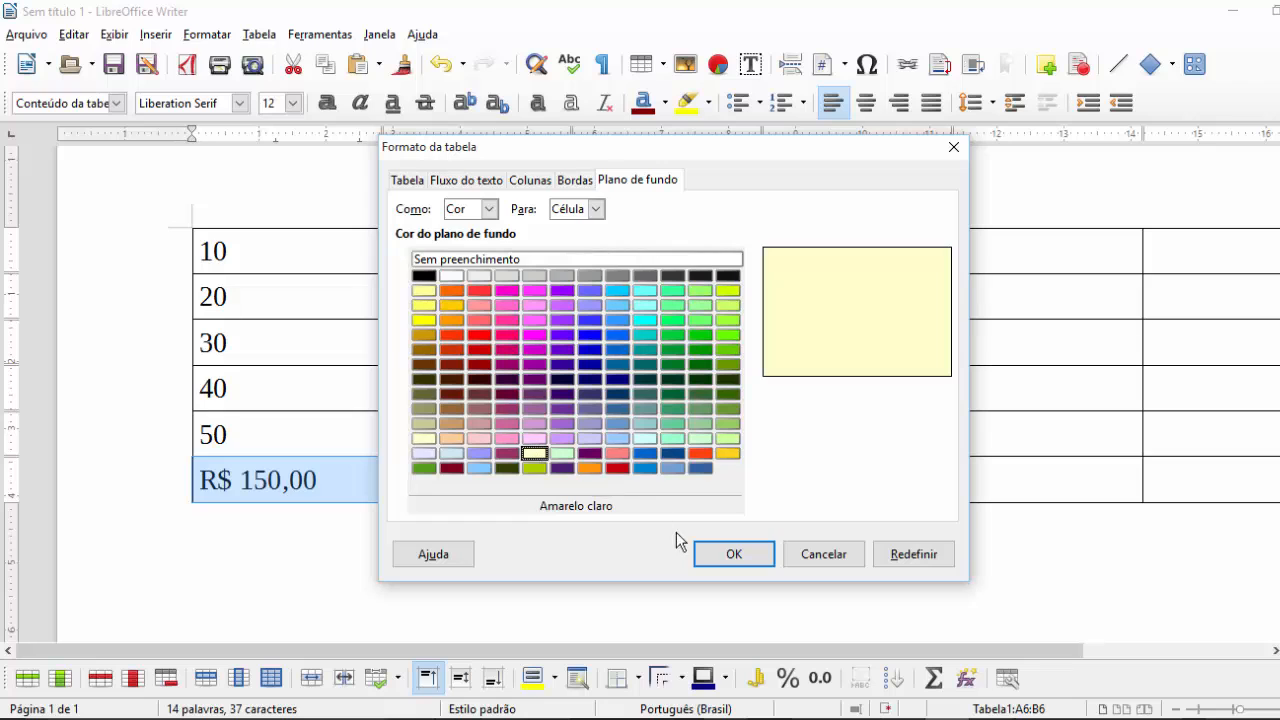
{"action": "left_click", "coordinate": [734, 556]}
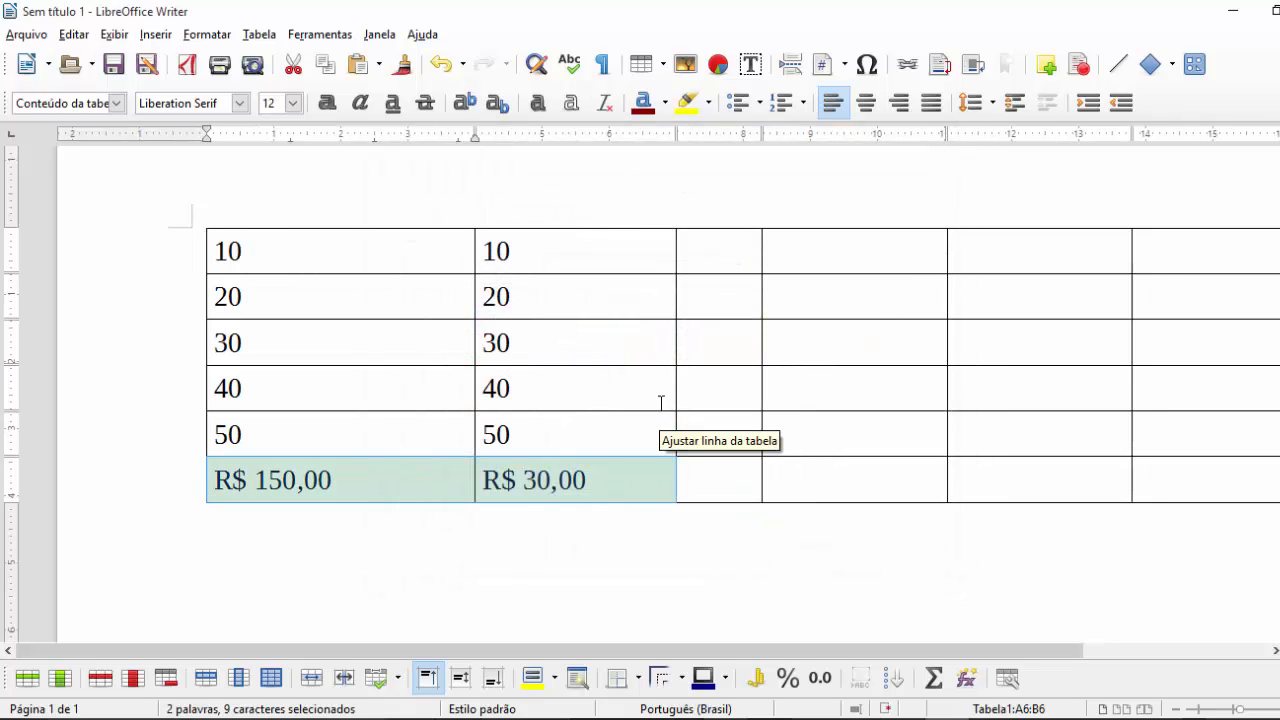
{"action": "left_click", "coordinate": [409, 285]}
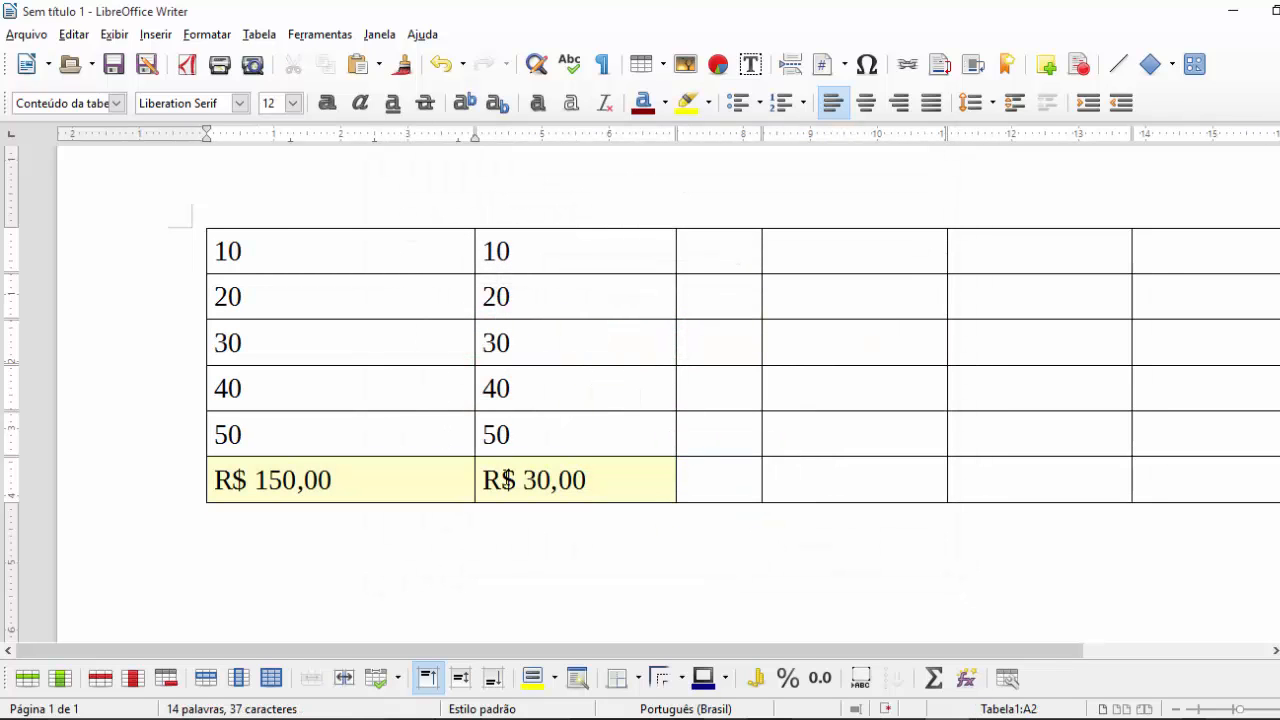
{"action": "left_click", "coordinate": [434, 437]}
{"action": "left_click_drag", "start_coordinate": [542, 471], "coordinate": [423, 466]}
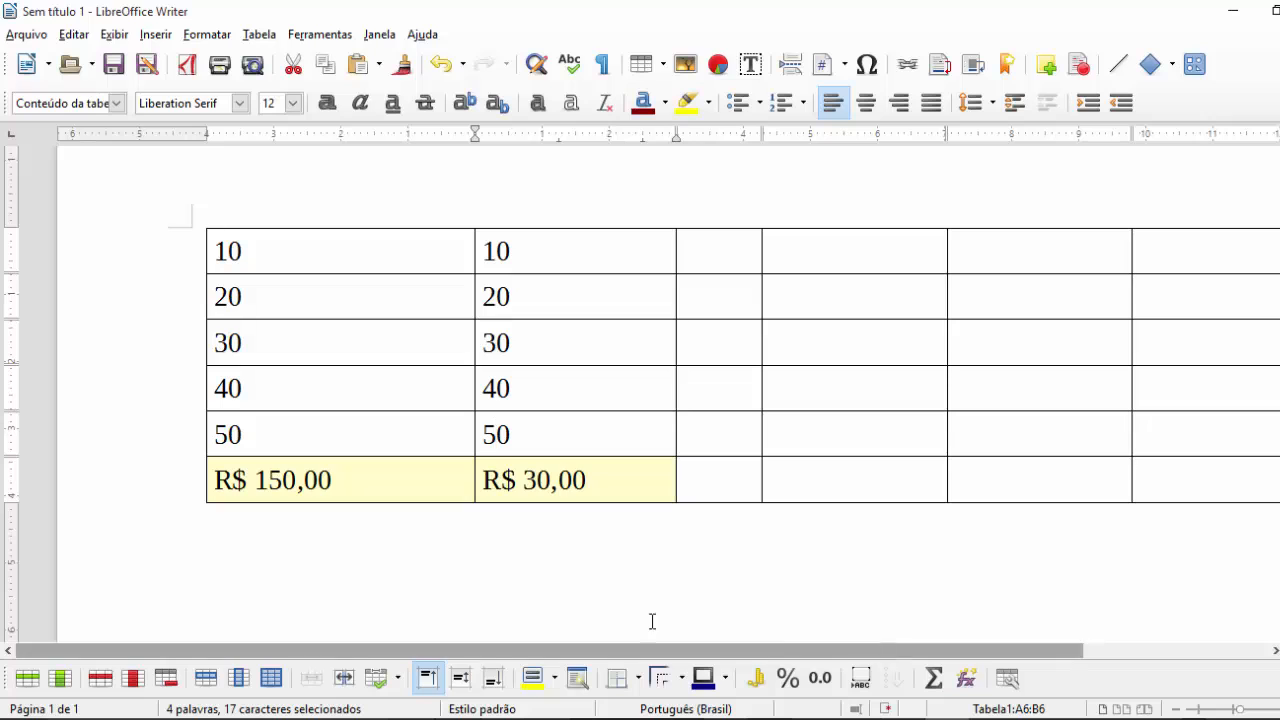
{"action": "left_click", "coordinate": [498, 480]}
{"action": "left_click", "coordinate": [1016, 681]}
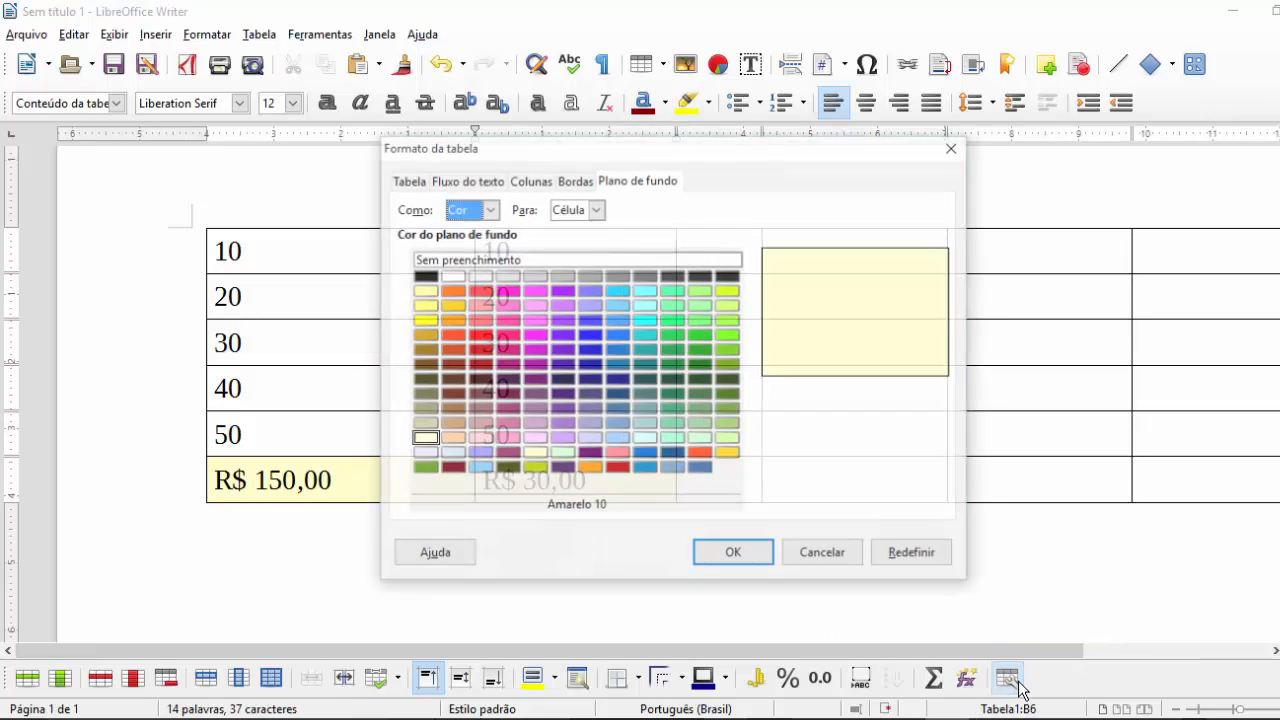
{"action": "left_click", "coordinate": [860, 553]}
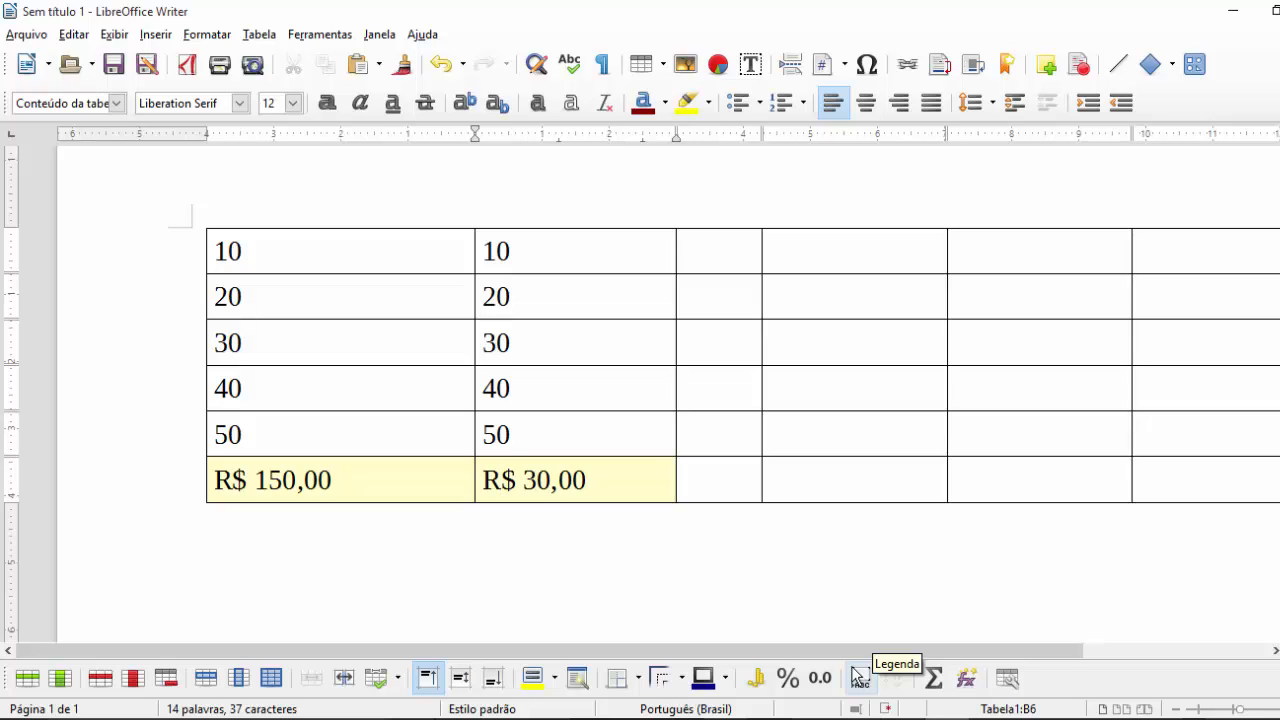
Step: Insert the caption "Teste de Legenda" below the table, with category Tabela and Arabic numbering
{"action": "left_click_drag", "start_coordinate": [440, 262], "coordinate": [944, 625]}
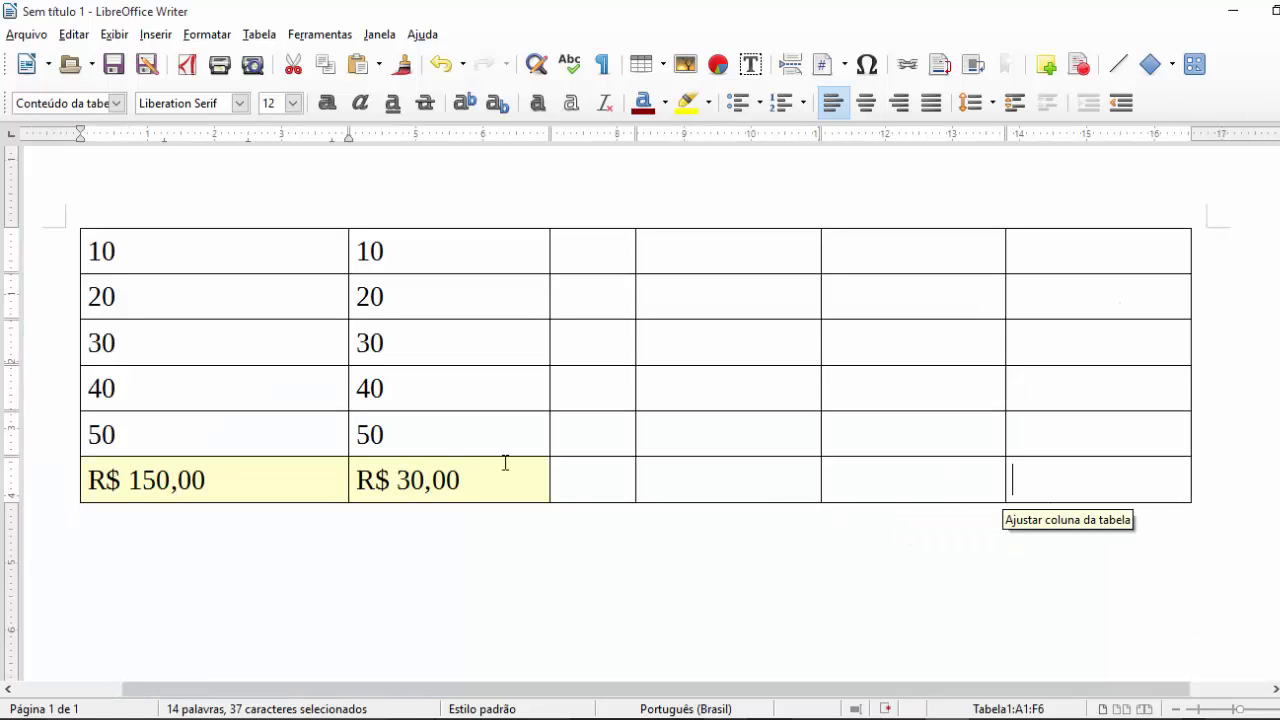
{"action": "left_click", "coordinate": [246, 466]}
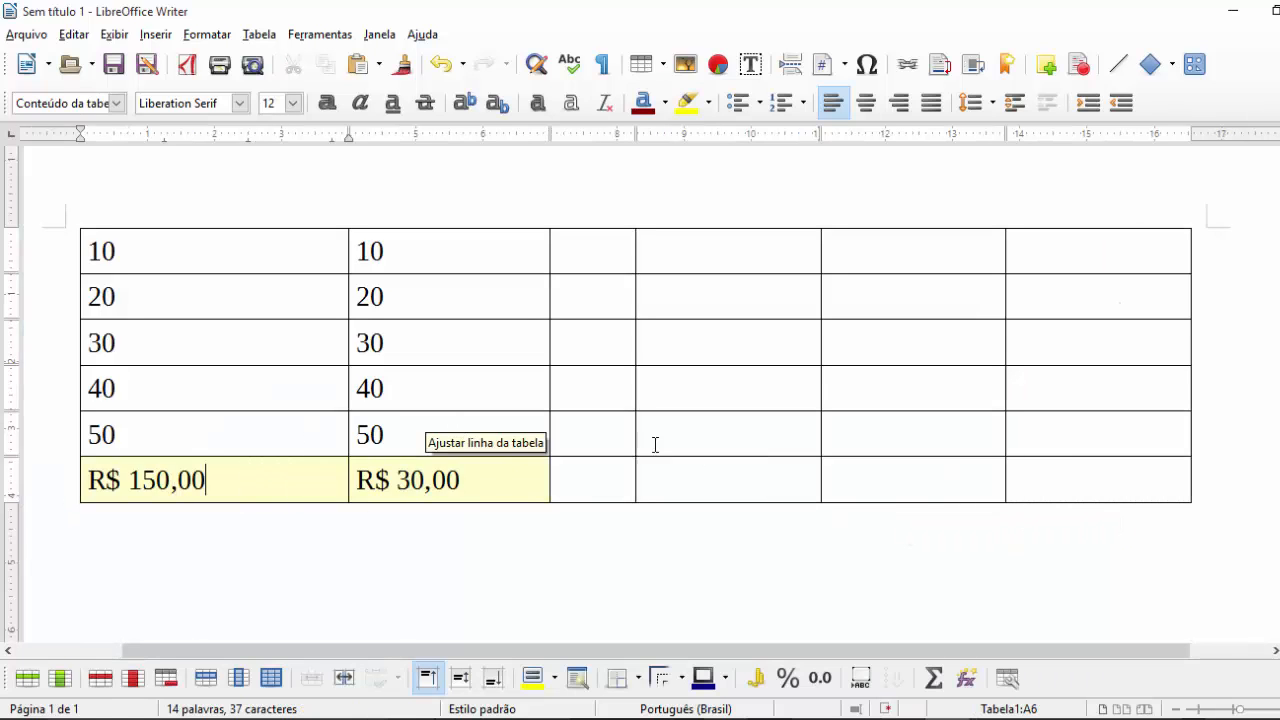
{"action": "left_click", "coordinate": [860, 678]}
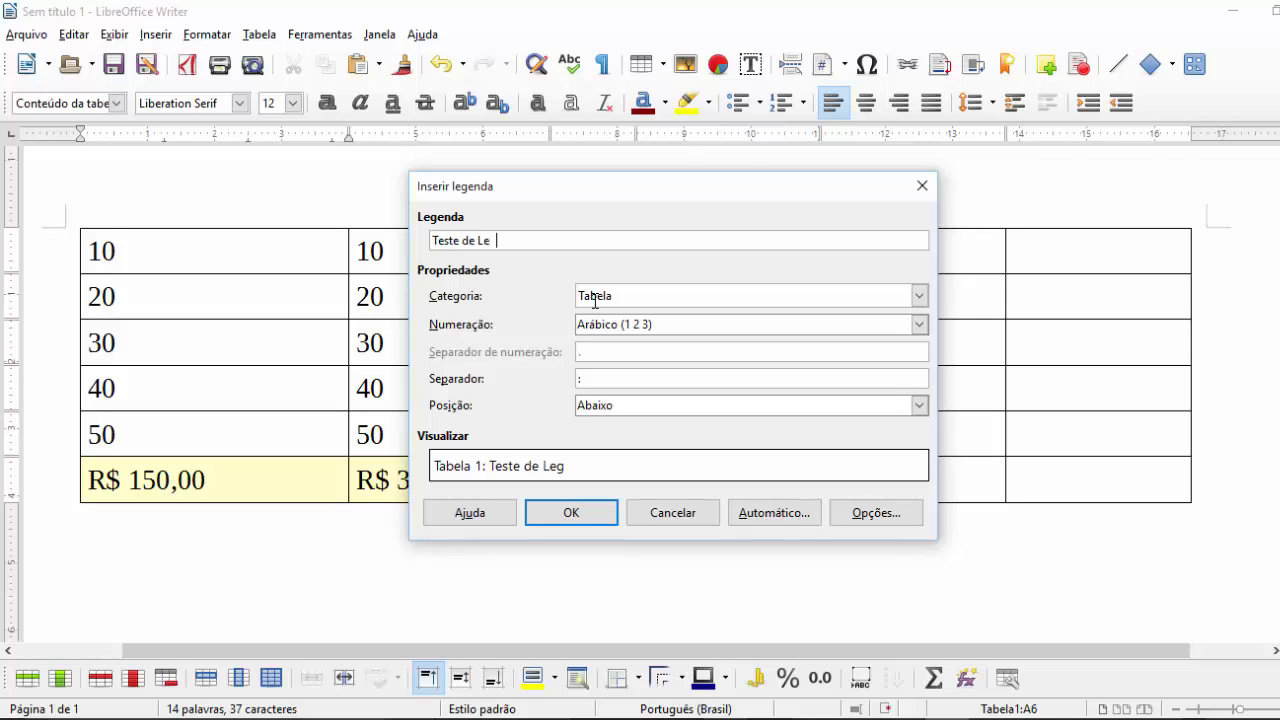
{"action": "type", "text": "enda"}
{"action": "left_click", "coordinate": [569, 513]}
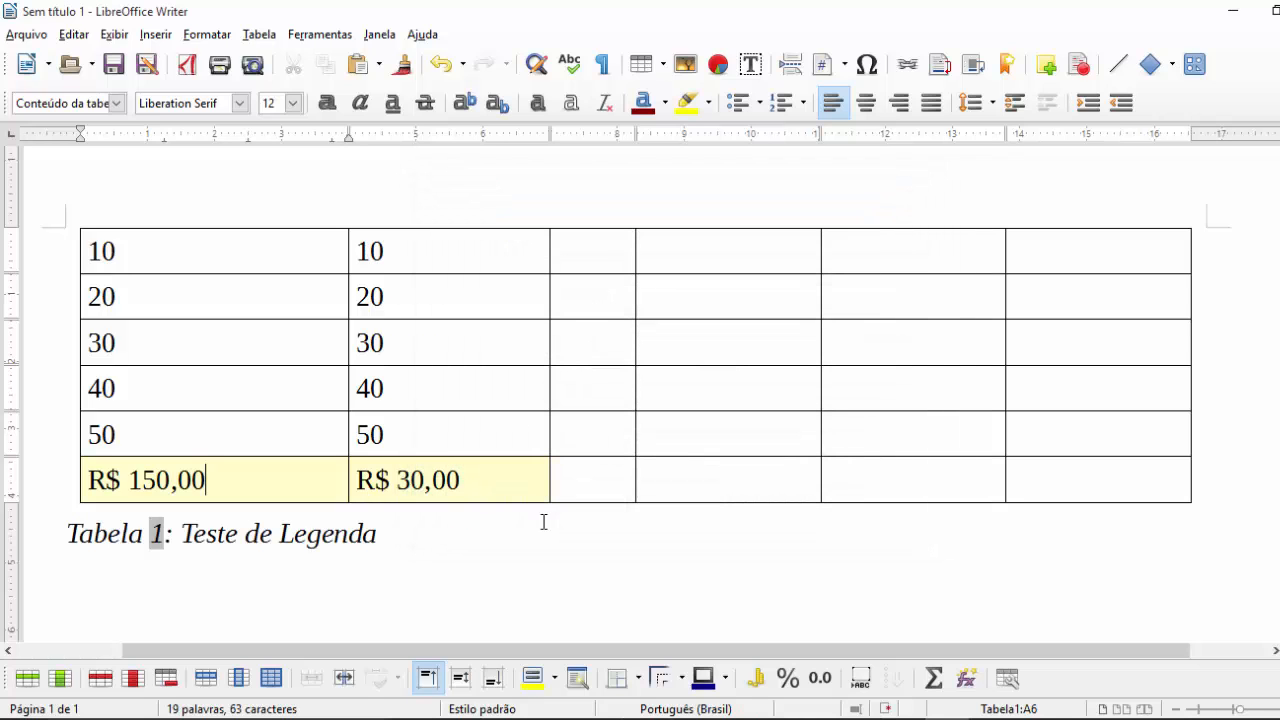
{"action": "left_click", "coordinate": [251, 572]}
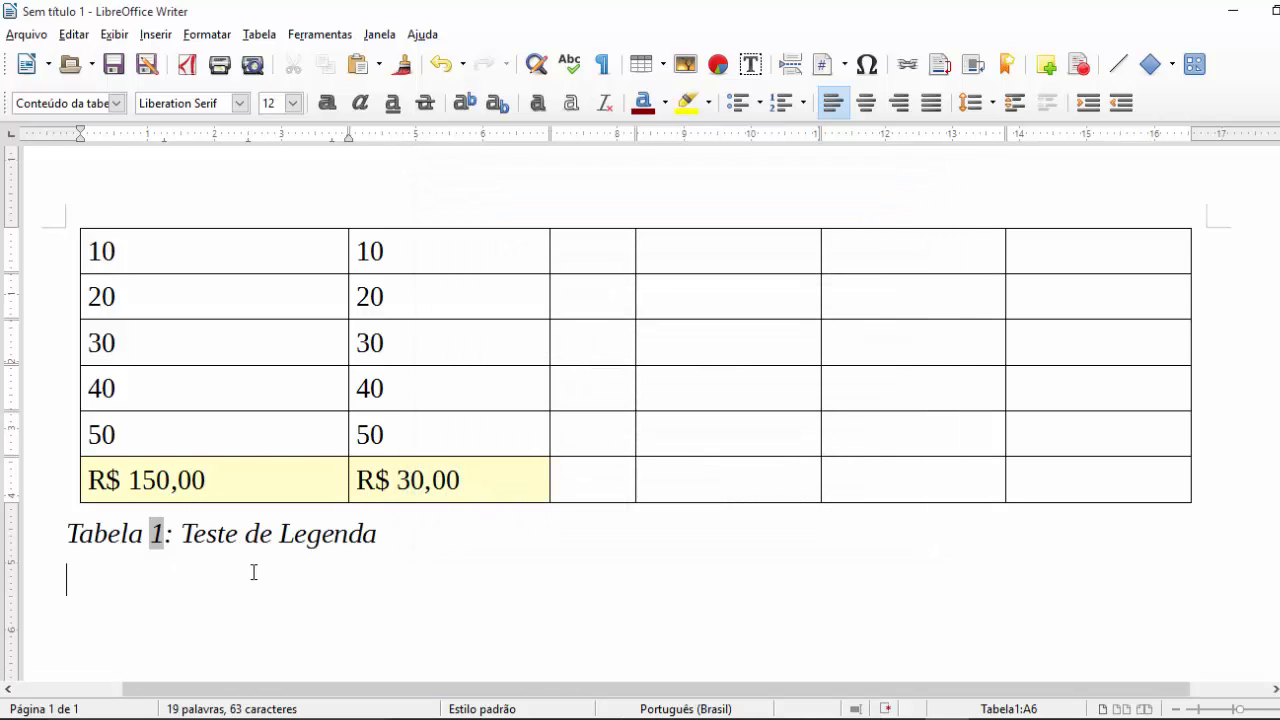
{"action": "scroll", "coordinate": [335, 558], "scroll_direction": "down", "scroll_amount": 1}
{"action": "scroll", "coordinate": [370, 536], "scroll_direction": "up", "scroll_amount": 1}
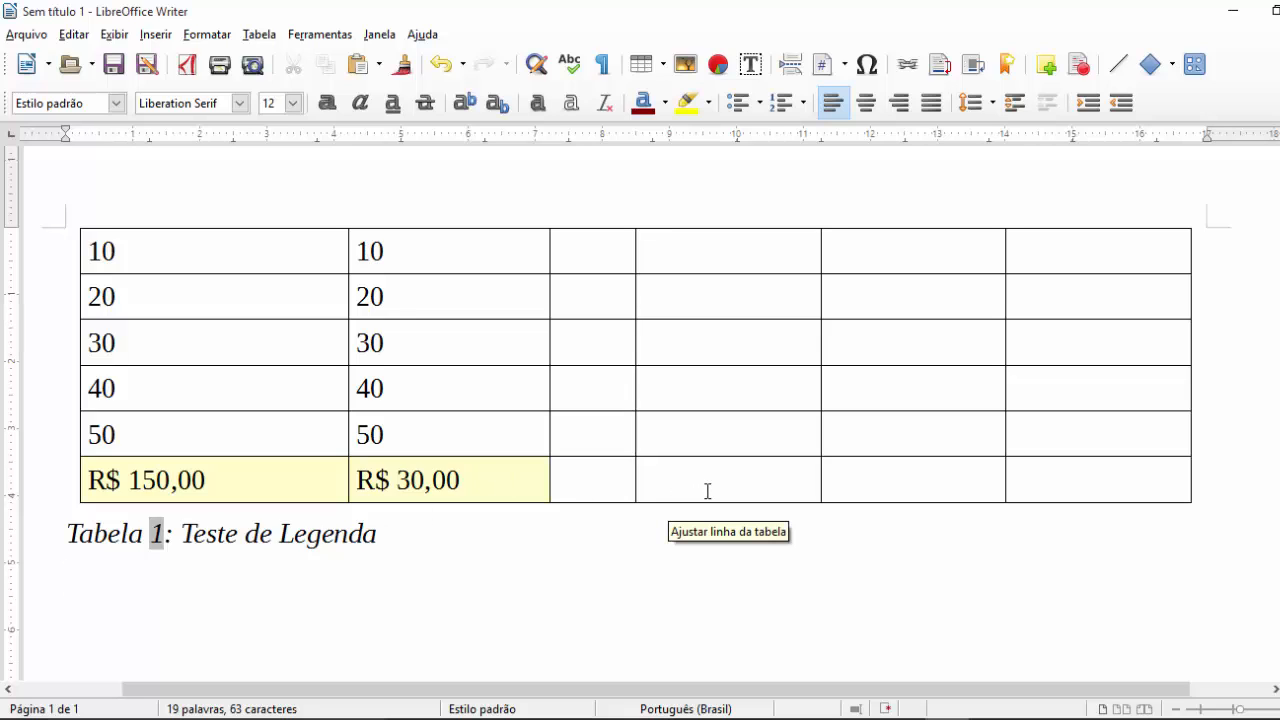
Step: Close the document without saving the changes
{"action": "key", "text": "ctrl+w"}
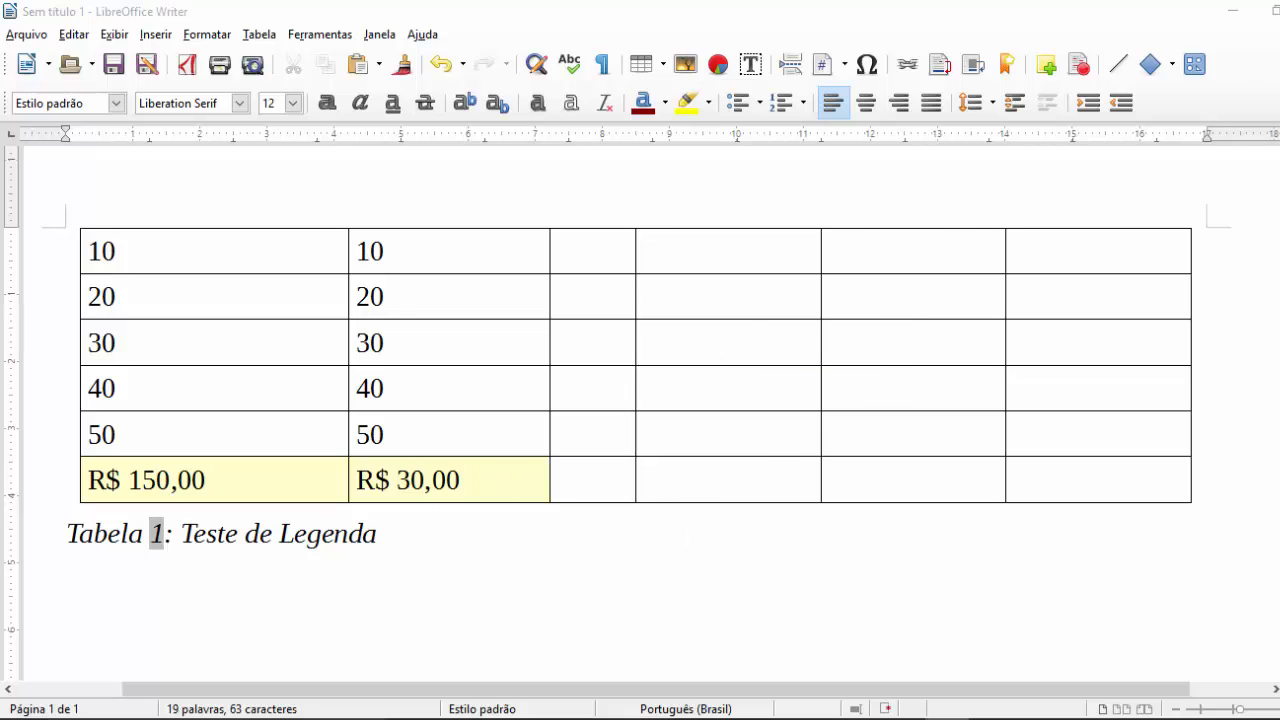
{"action": "left_click", "coordinate": [753, 410]}
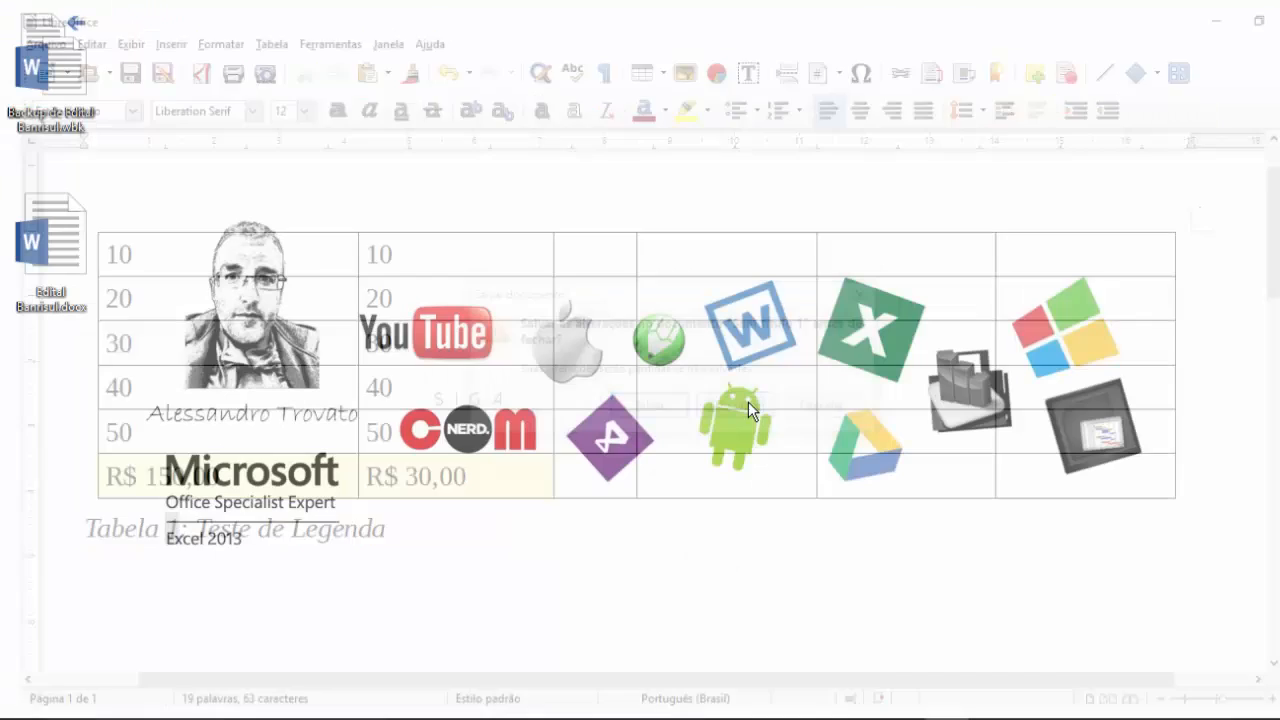
Step: Move the desktop file Backup de Edital Banrisul.wbk to the Lixeira and confirm the deletion
{"action": "left_click_drag", "start_coordinate": [199, 384], "coordinate": [113, 371]}
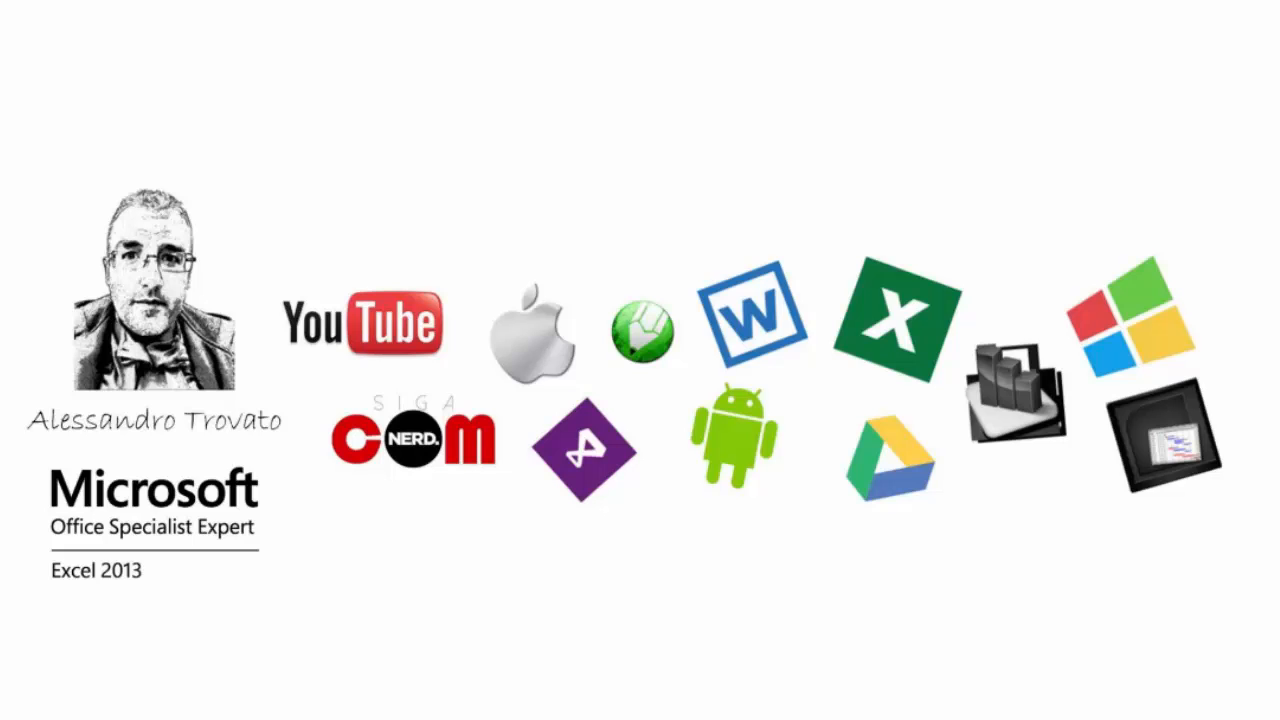
{"action": "key", "text": "Delete"}
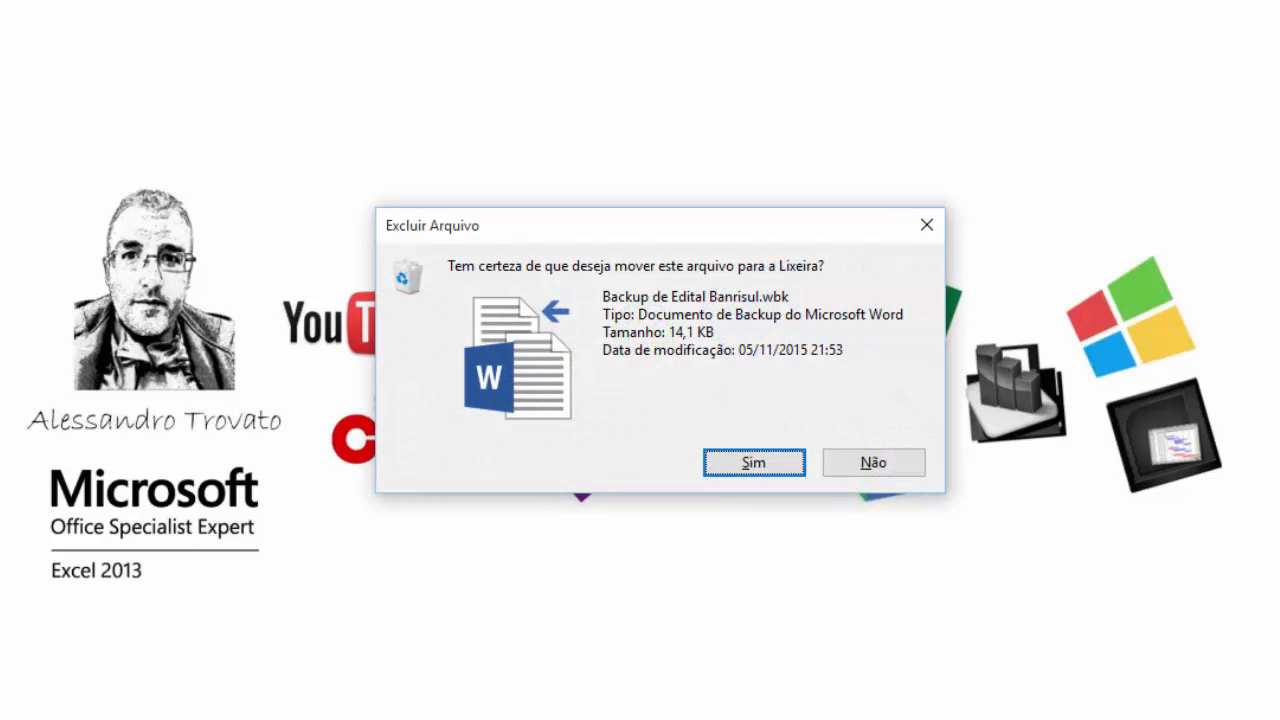
{"action": "key", "text": "Return"}
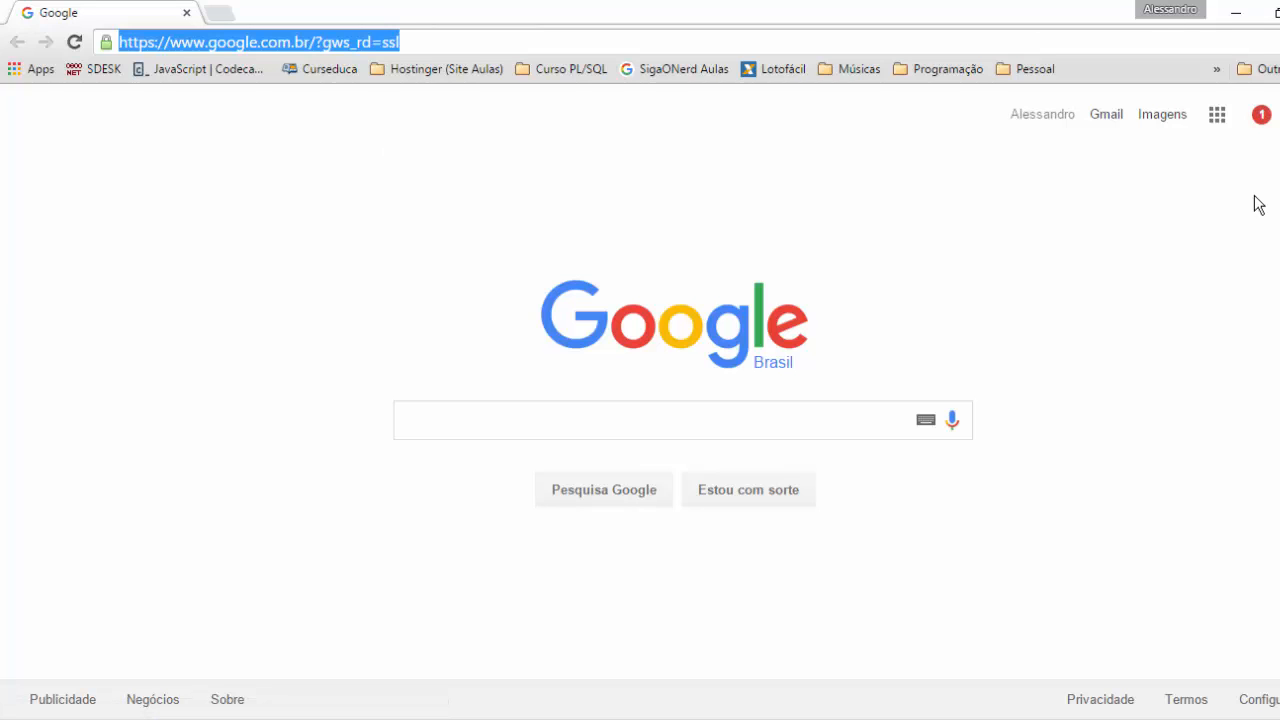
Step: Switch to Chrome, open YouTube from the Google home page and search for the instructor's full name
{"action": "left_click", "coordinate": [1217, 114]}
{"action": "left_click", "coordinate": [1245, 240]}
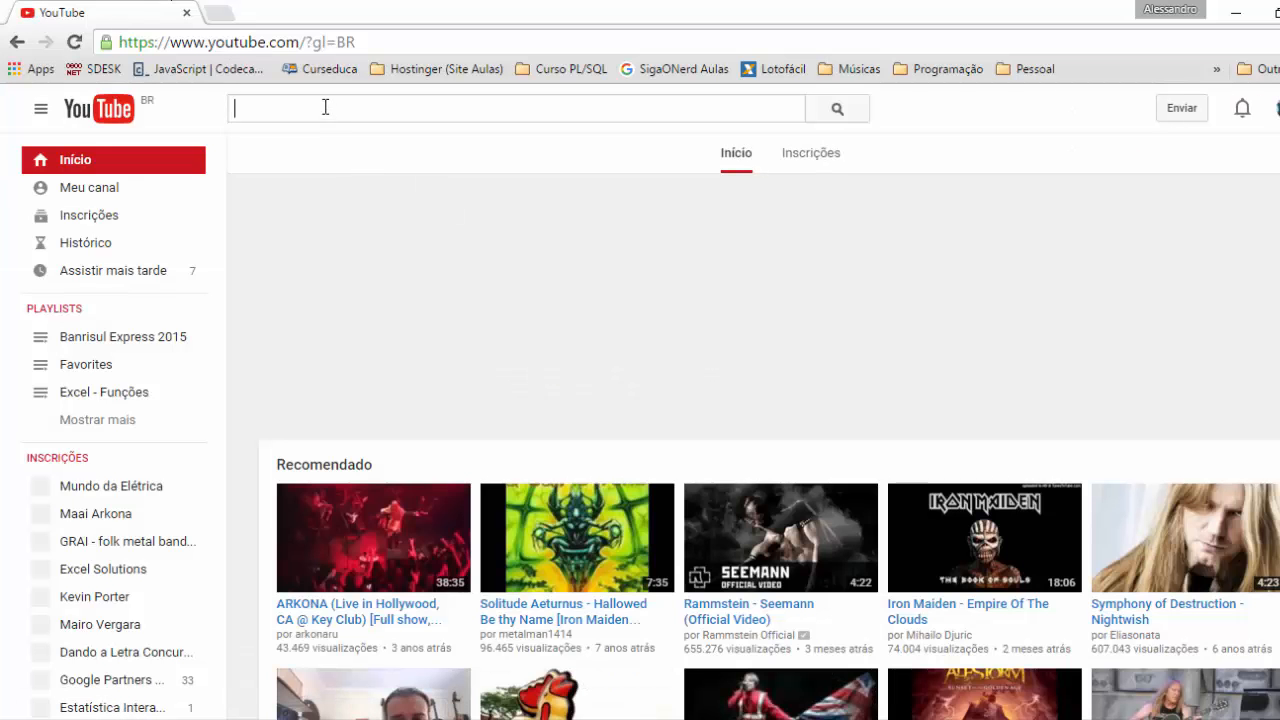
{"action": "type", "text": "alessandro trovato"}
{"action": "key", "text": "Return"}
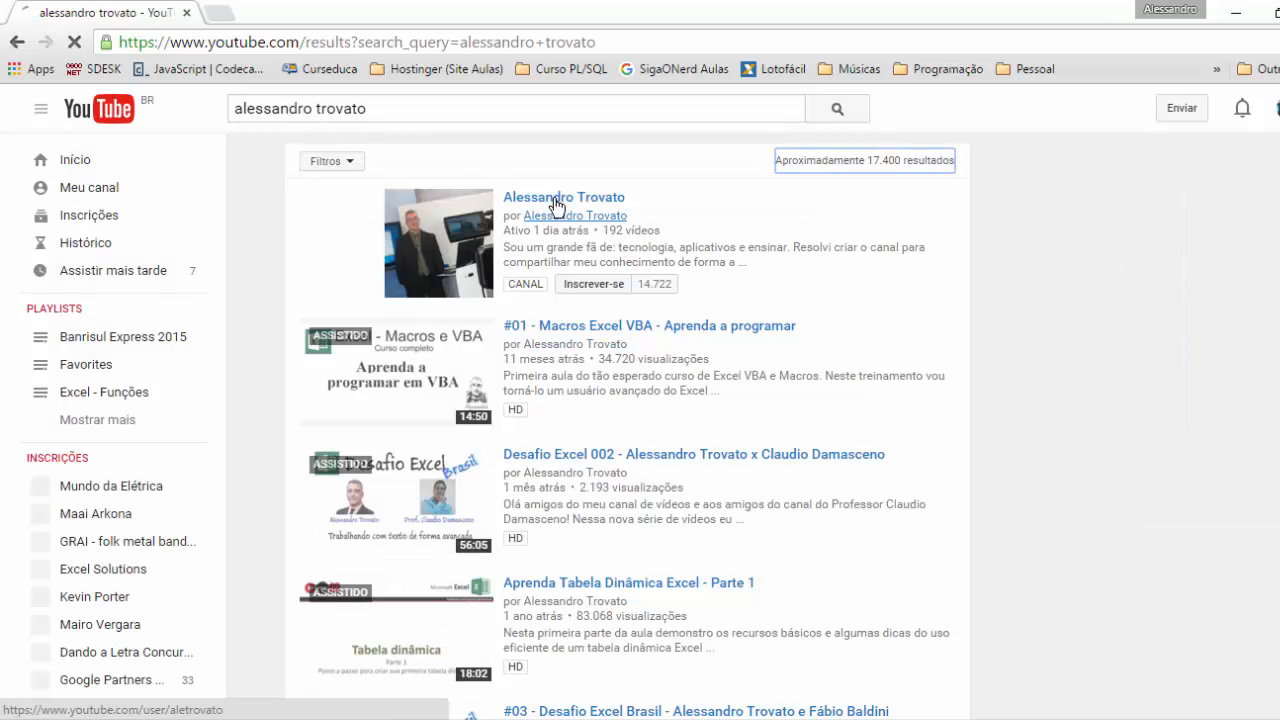
Step: Open the instructor's channel from the search results and look through its list of uploaded videos
{"action": "left_click", "coordinate": [557, 200]}
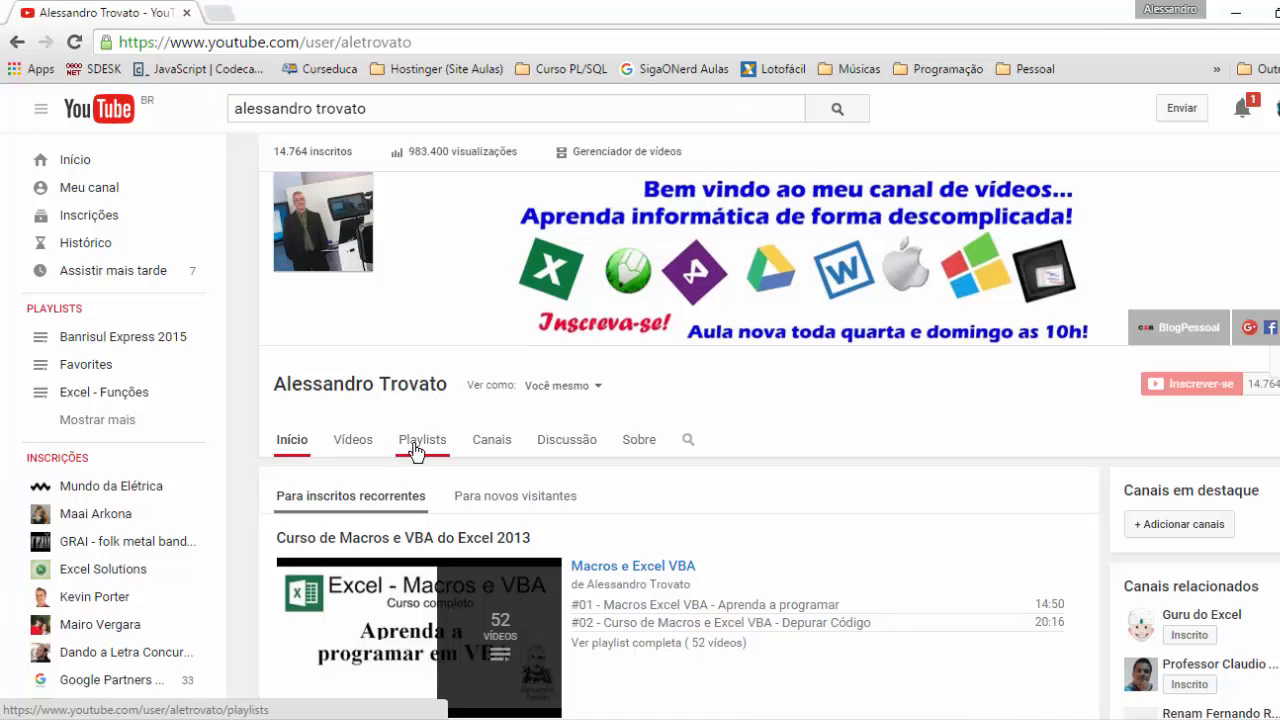
{"action": "left_click", "coordinate": [349, 447]}
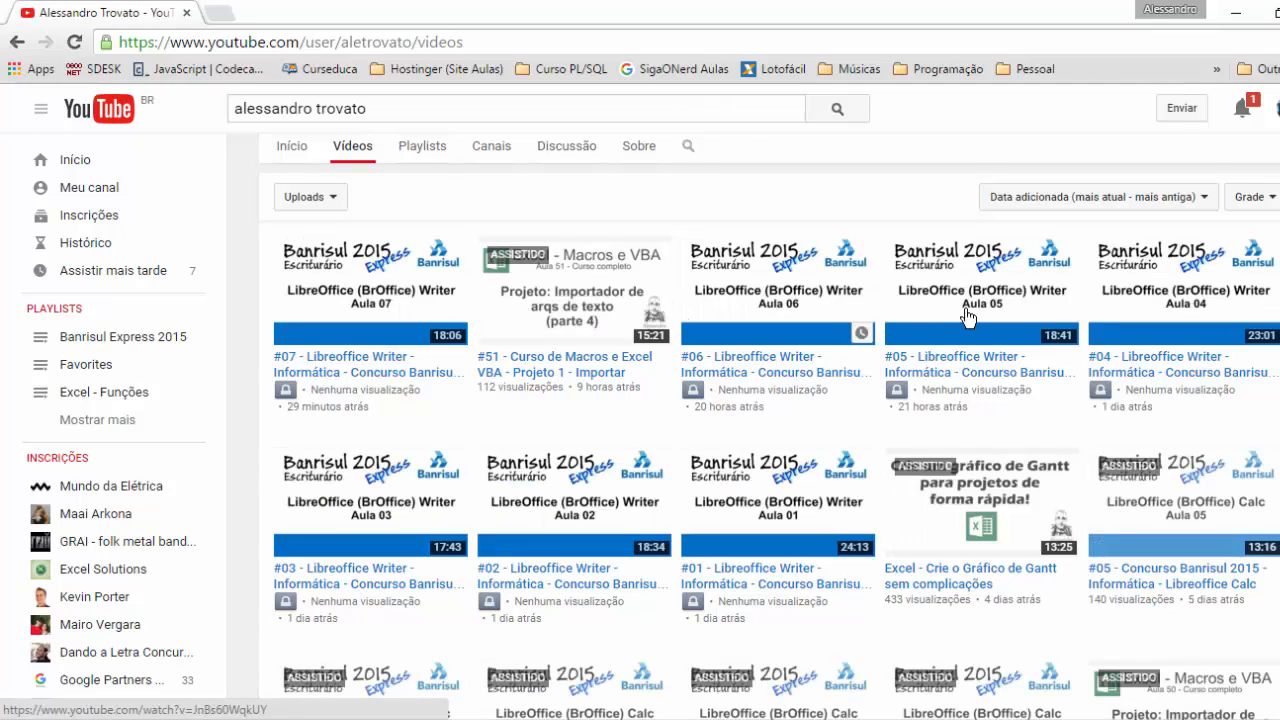
{"action": "scroll", "coordinate": [973, 529], "scroll_direction": "down", "scroll_amount": 3}
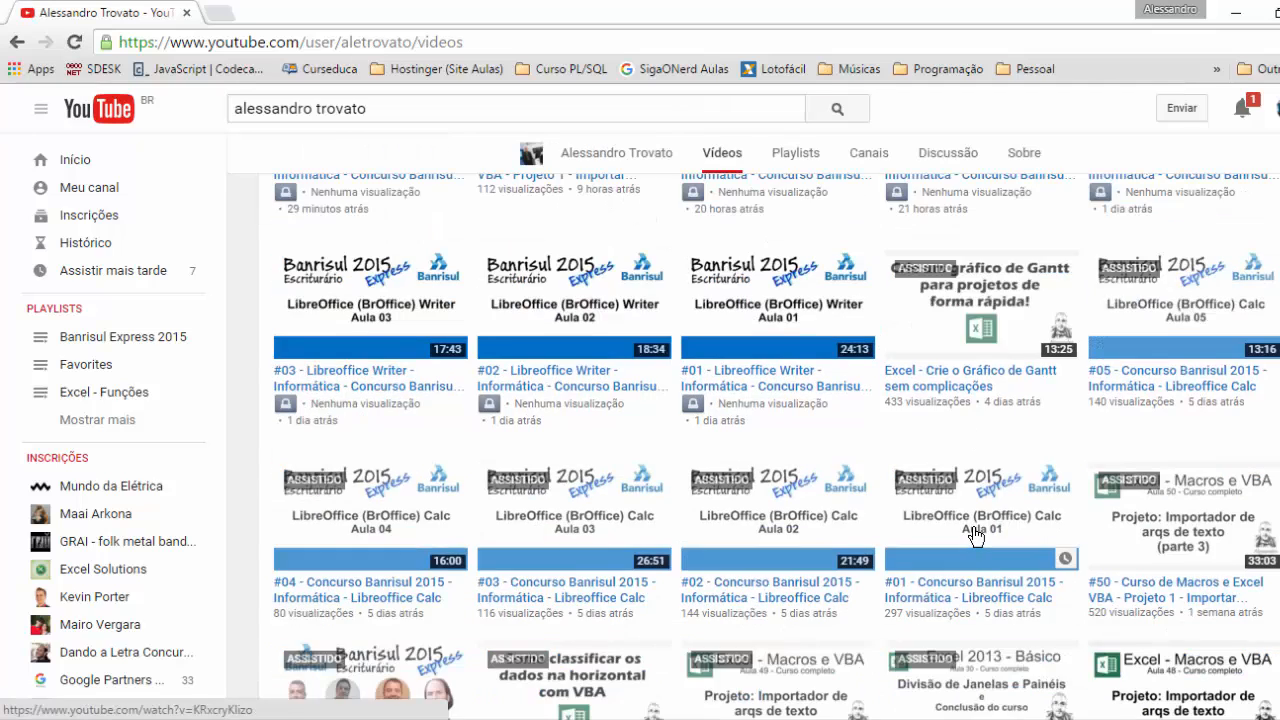
{"action": "scroll", "coordinate": [975, 533], "scroll_direction": "up", "scroll_amount": 3}
{"action": "scroll", "coordinate": [975, 533], "scroll_direction": "up", "scroll_amount": 3}
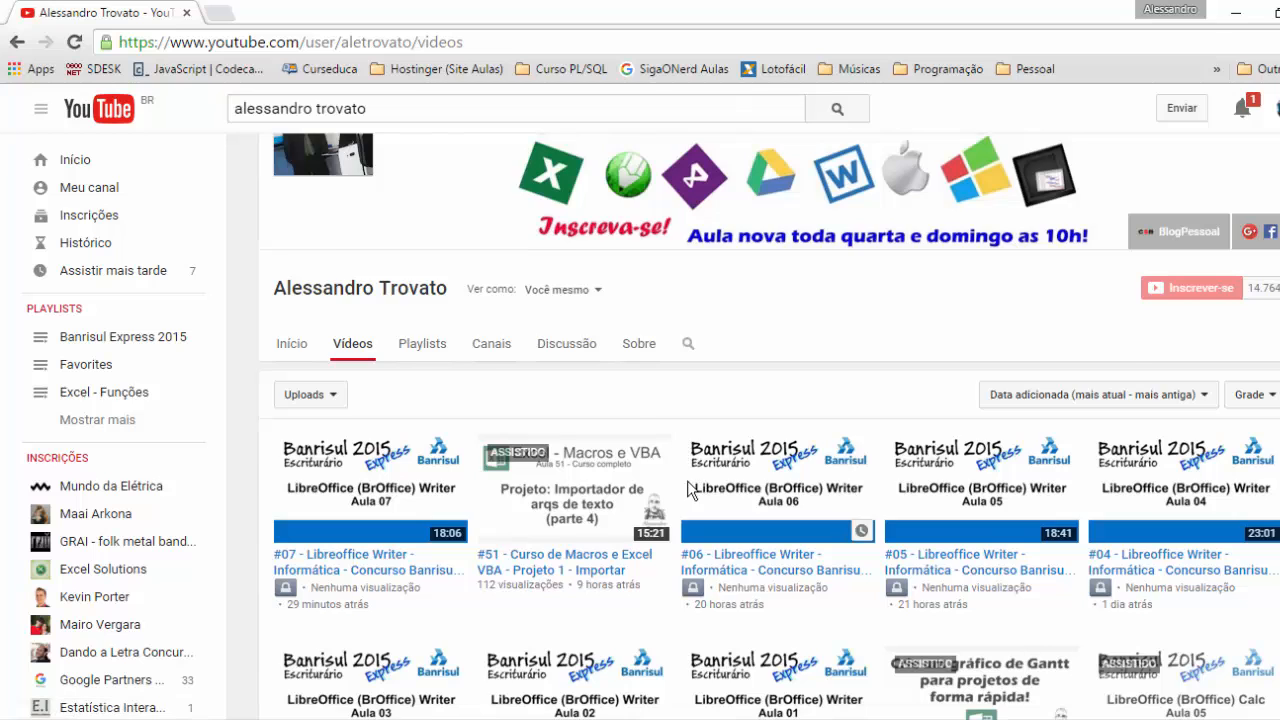